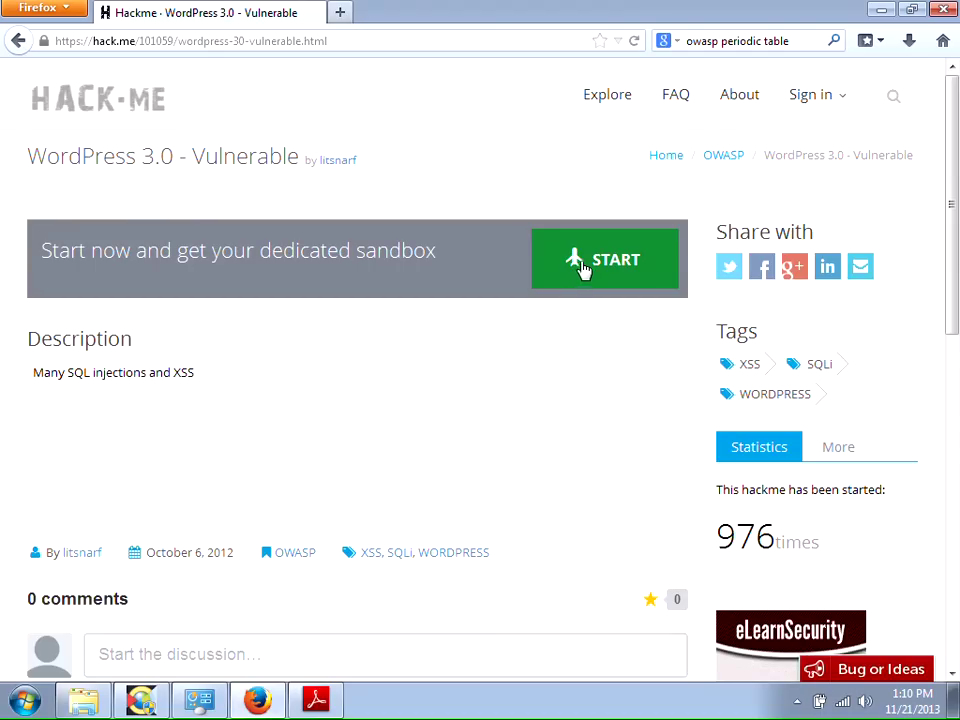
Log in to Hack.me with the account username and password, dismissing the credential manager prompt
left_click(593, 271)
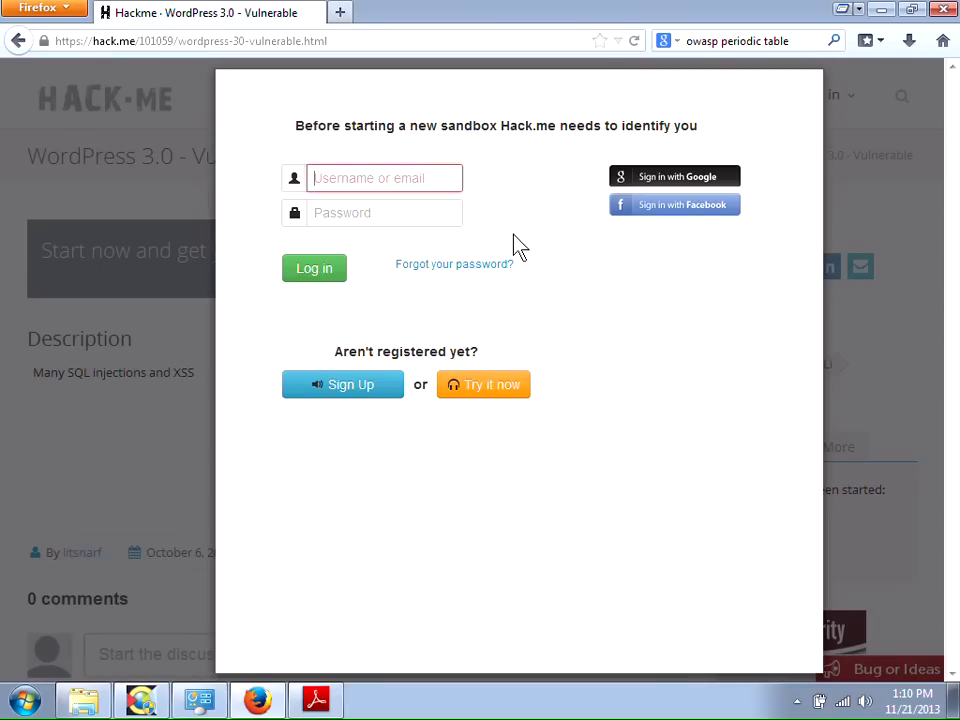
type("armando")
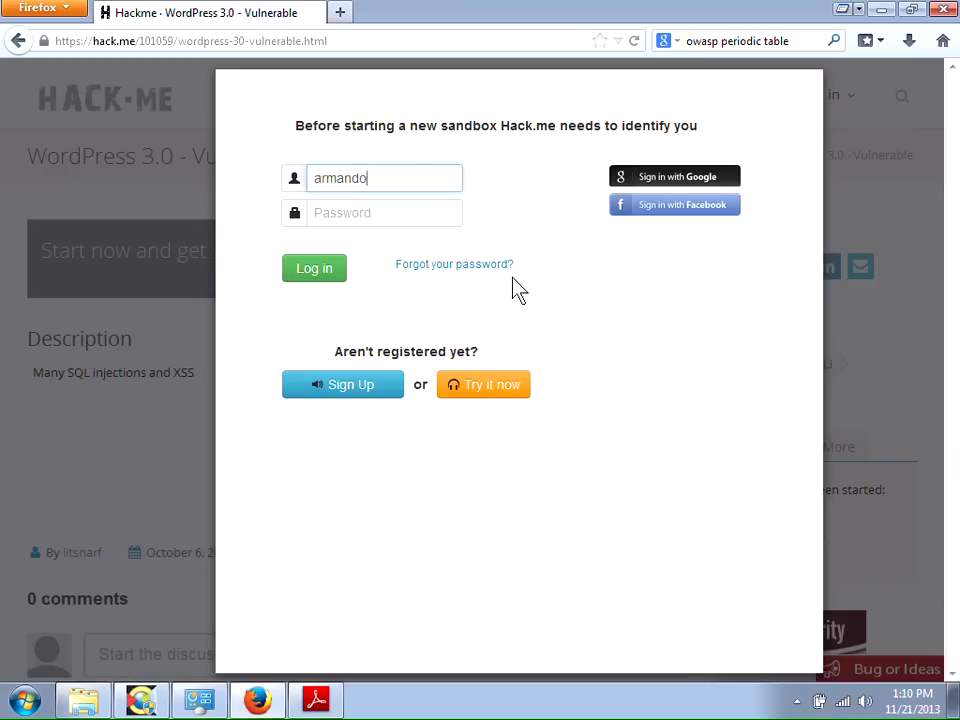
key("Tab")
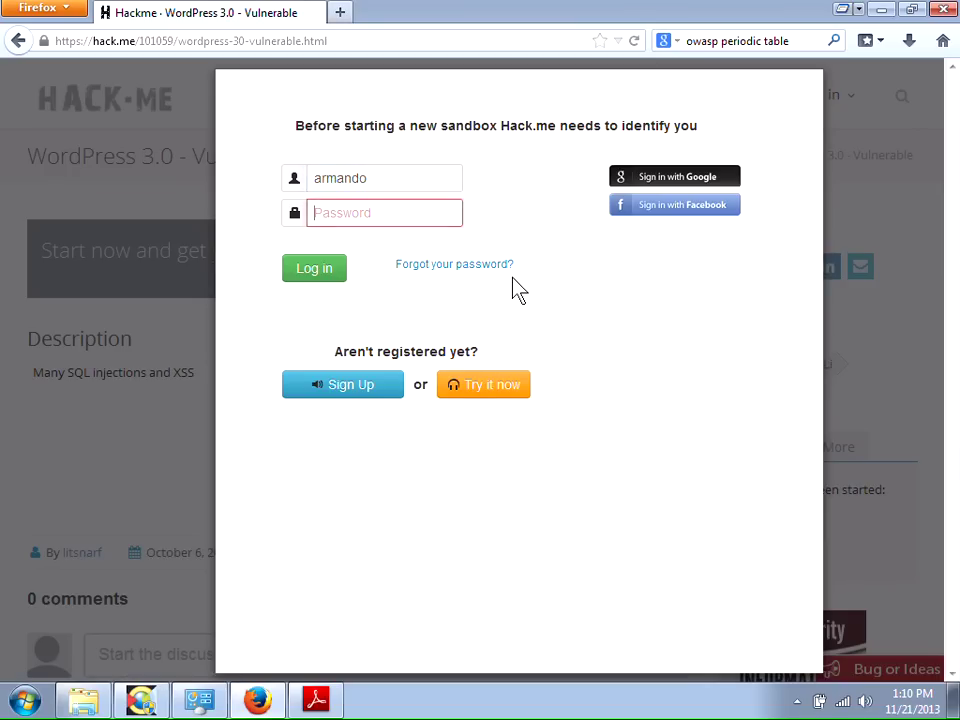
type("••••••••")
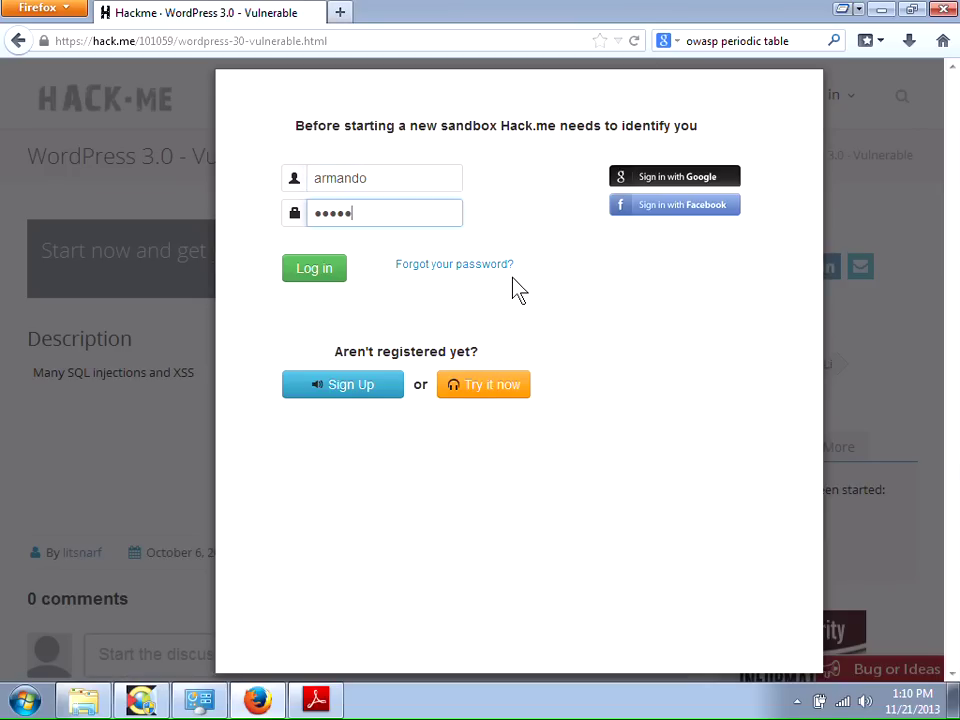
type("••••")
left_click(306, 274)
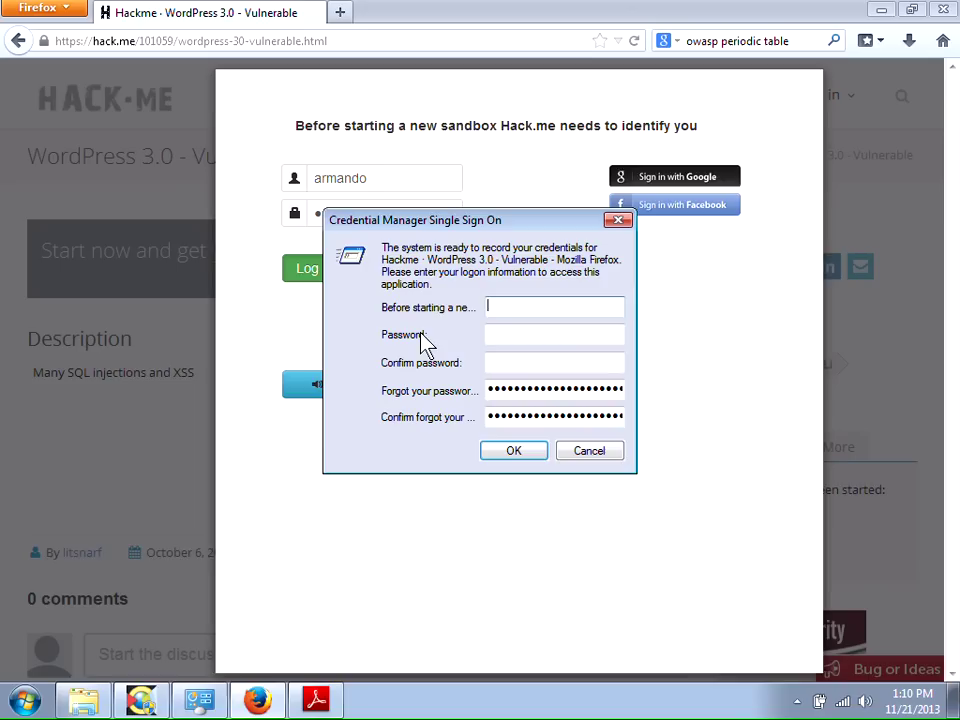
left_click(588, 452)
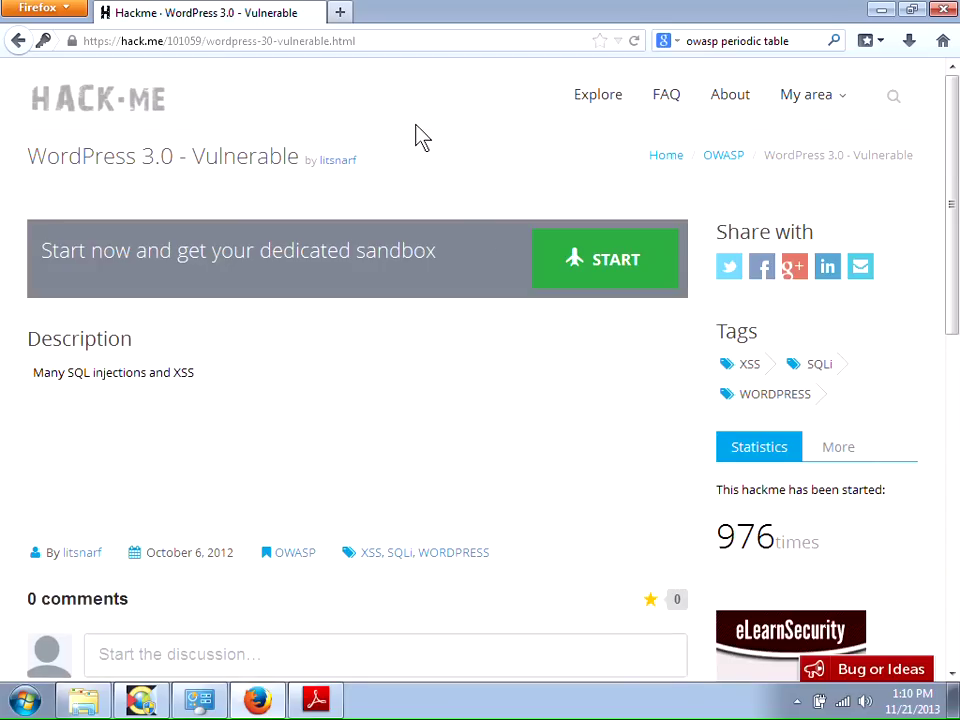
Start the WordPress 3.0 - Vulnerable sandbox and zoom in on its 'Your sandbox is ready!' notice
left_click(574, 259)
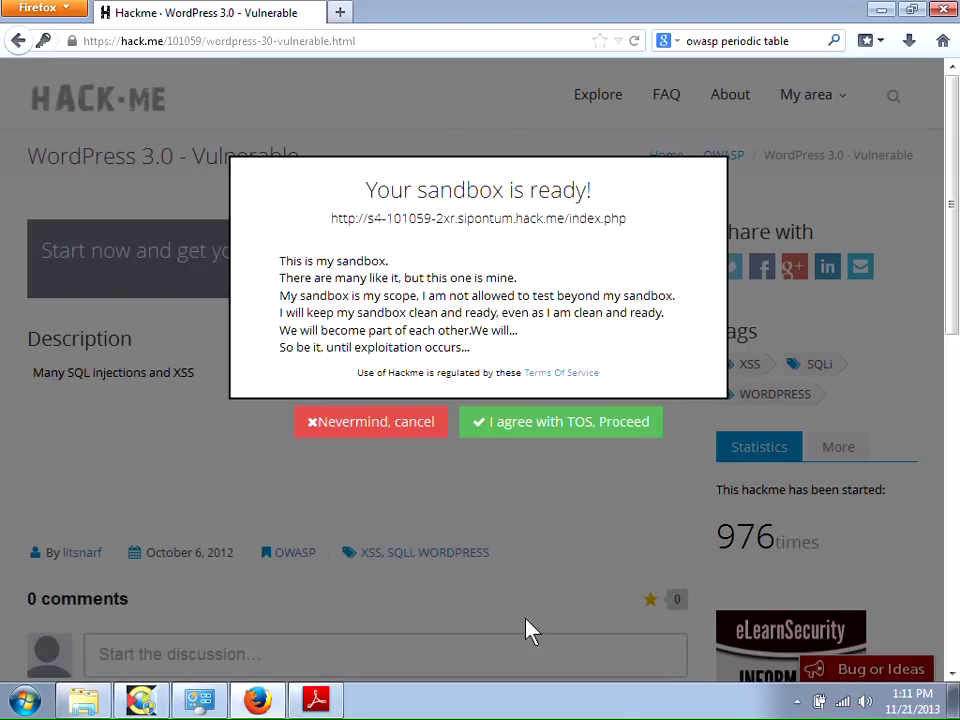
key("ctrl+plus")
key("ctrl+plus")
key("ctrl+plus")
key("ctrl+plus")
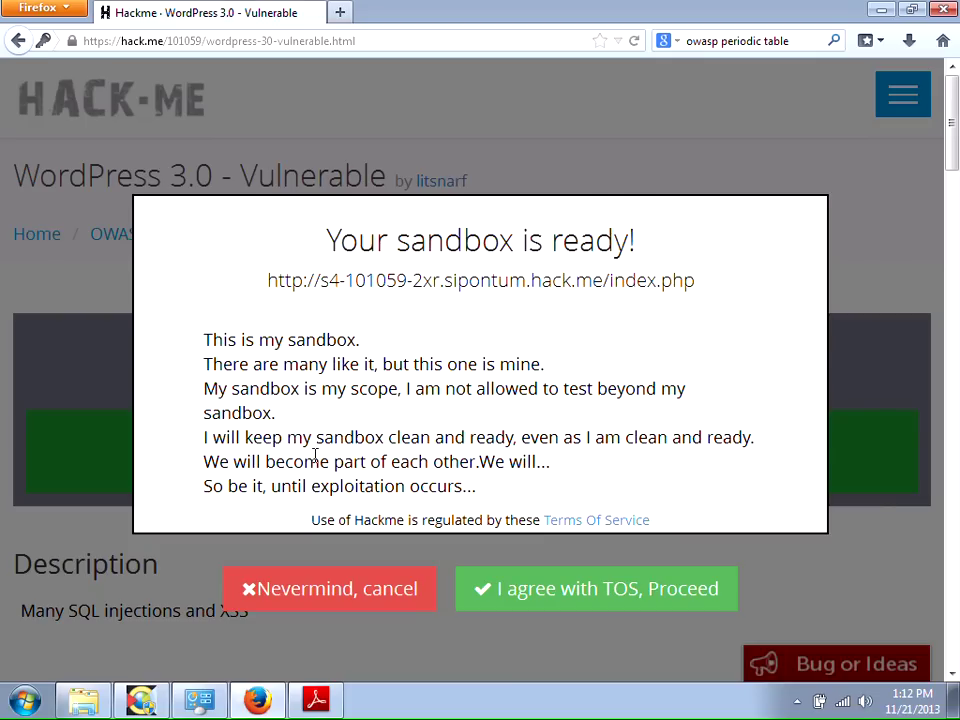
left_click_drag(702, 286, 268, 285)
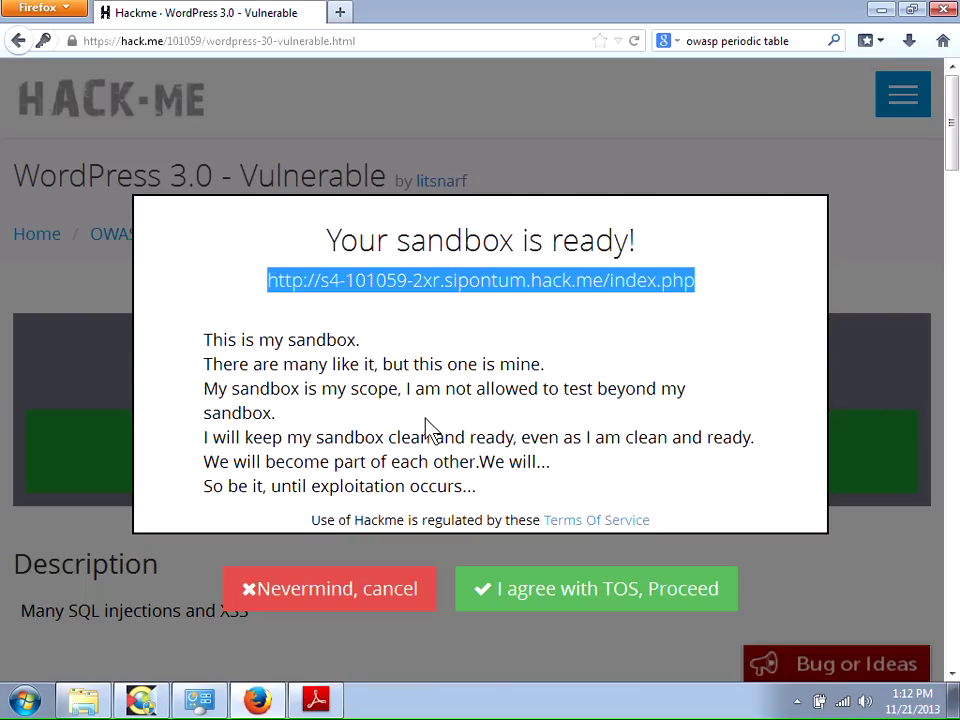
left_click(566, 300)
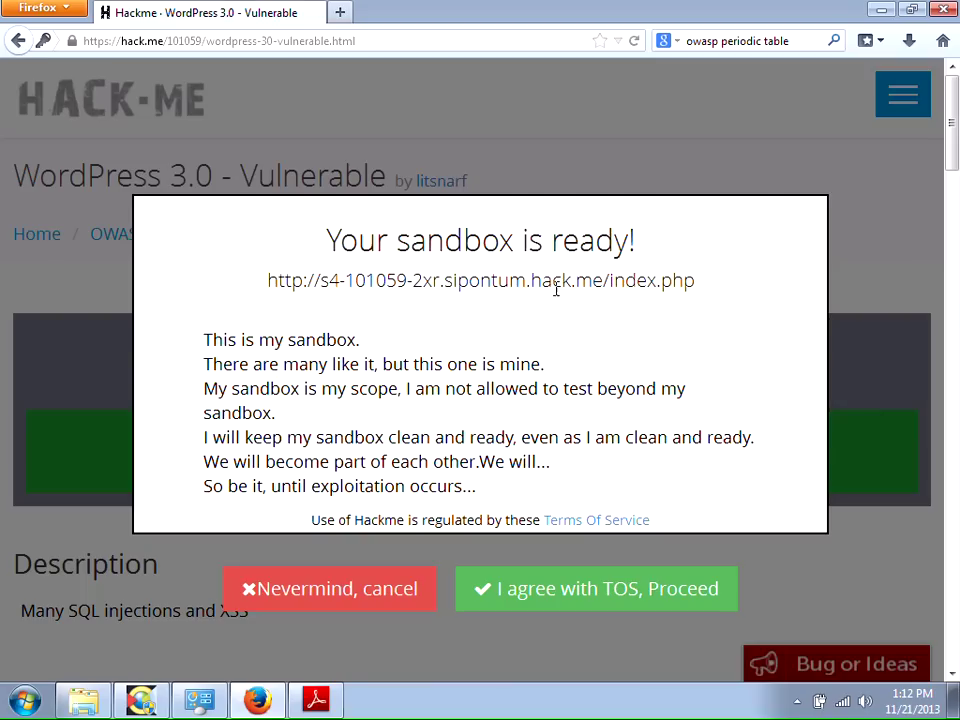
double_click(558, 290)
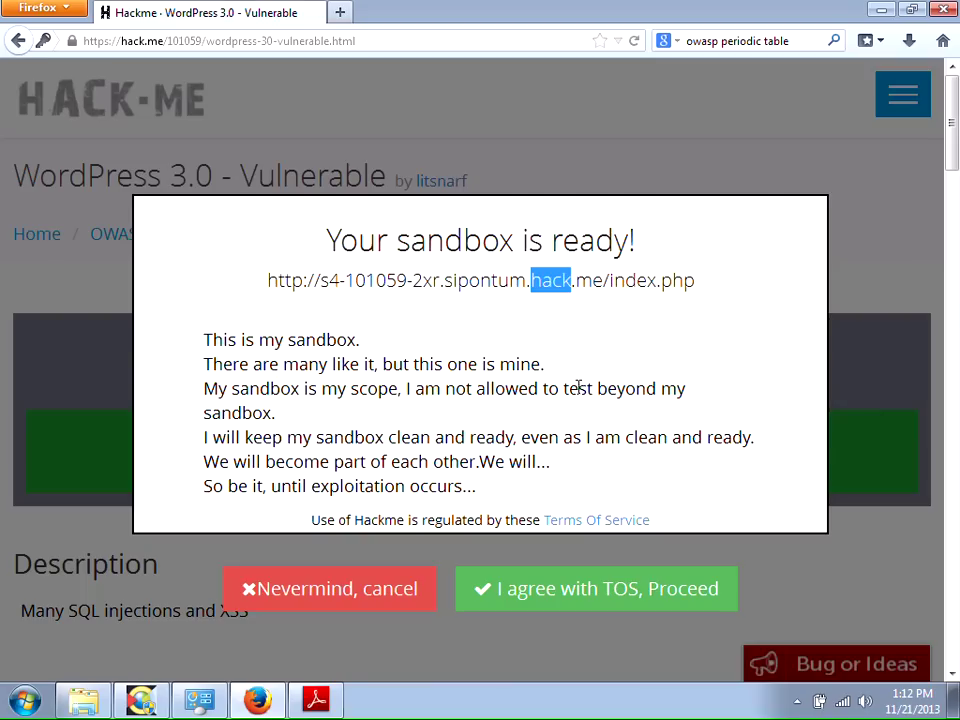
double_click(485, 281)
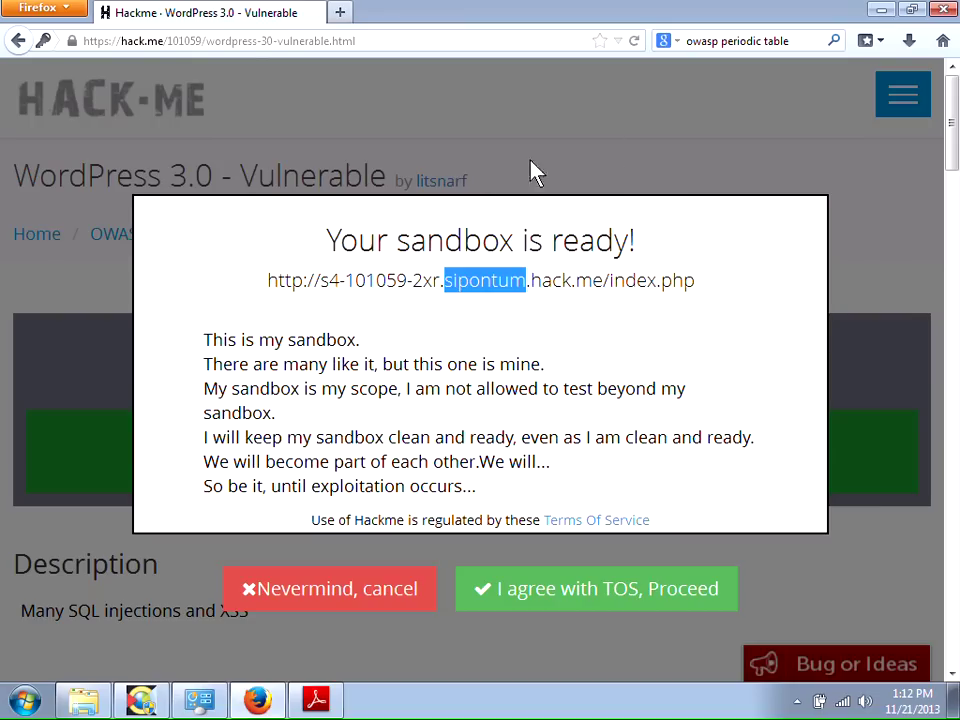
left_click_drag(441, 280, 322, 281)
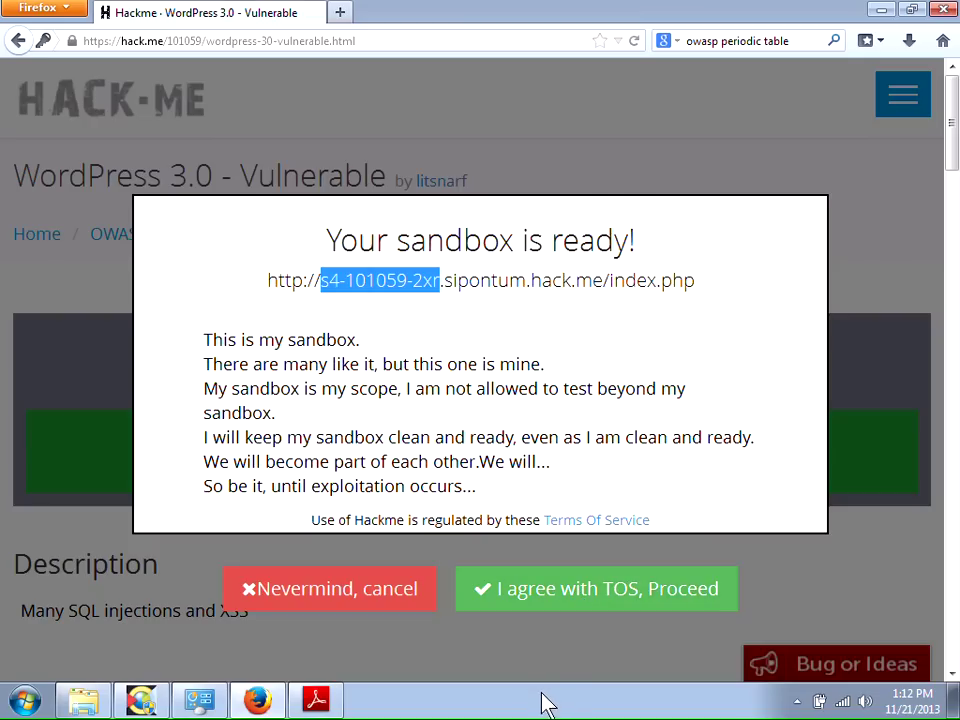
Accept the TOS to open the sandbox site, then go to its Meta > Log in page
left_click(568, 598)
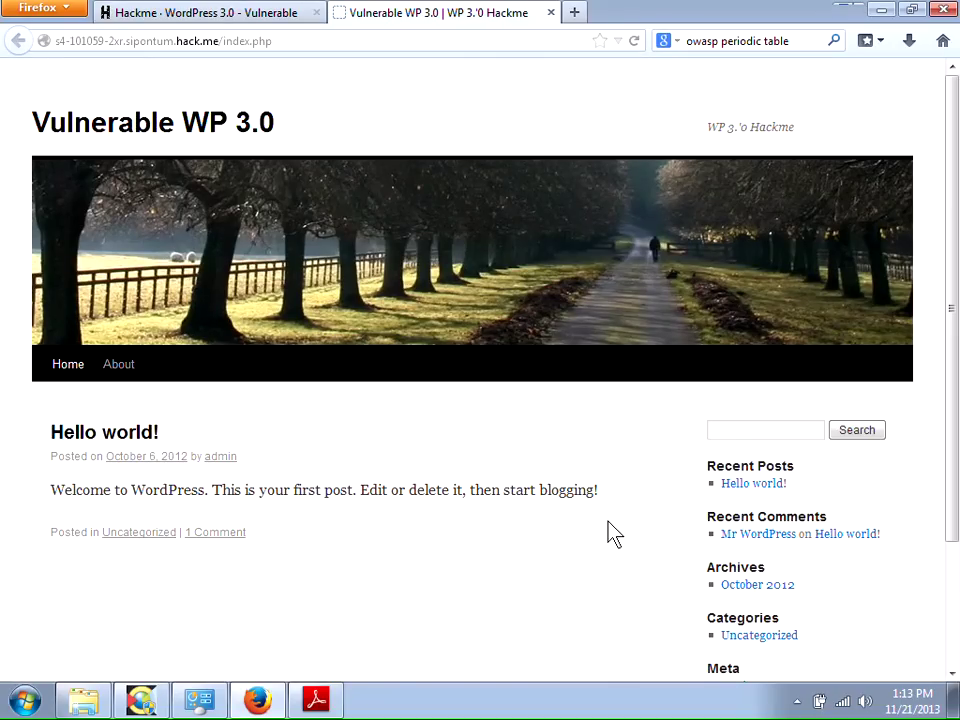
left_click_drag(345, 36, 50, 40)
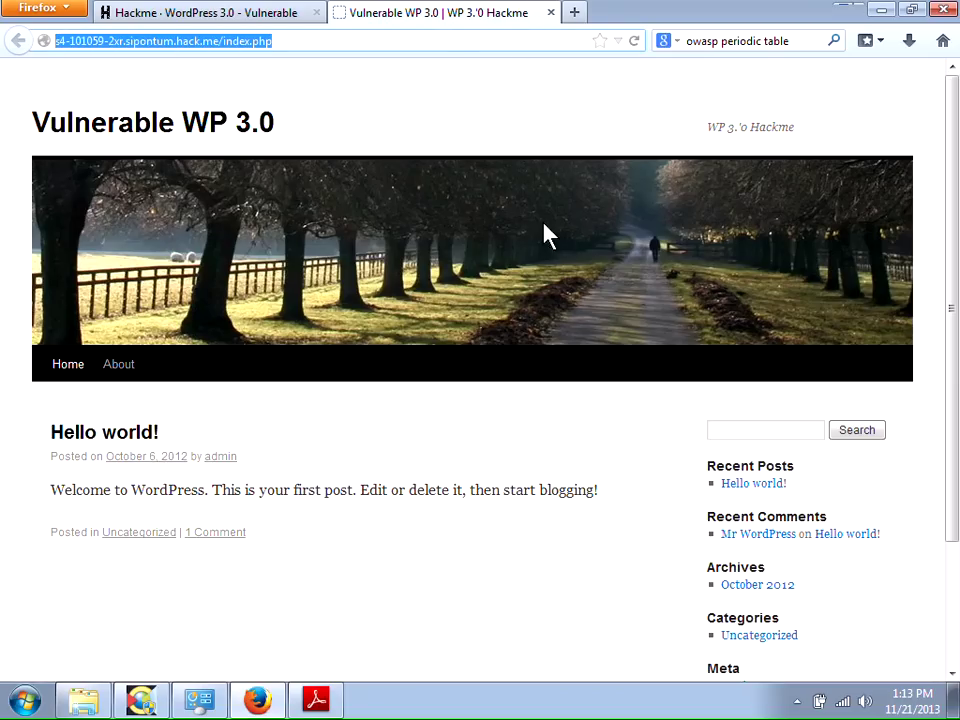
left_click(545, 490)
scroll(504, 441, "down", 3)
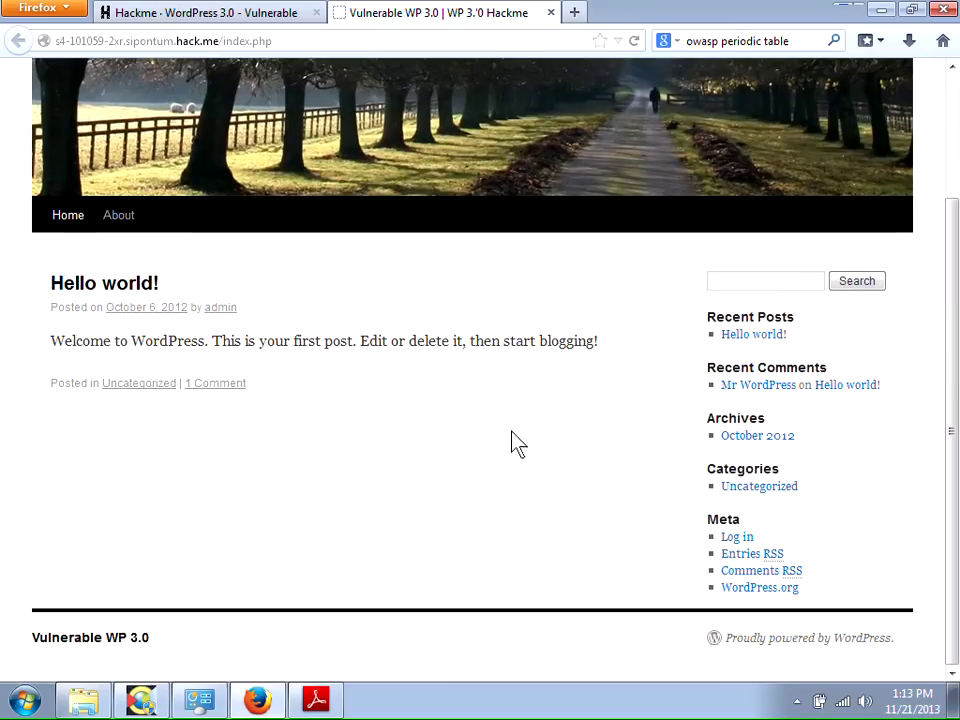
left_click(735, 538)
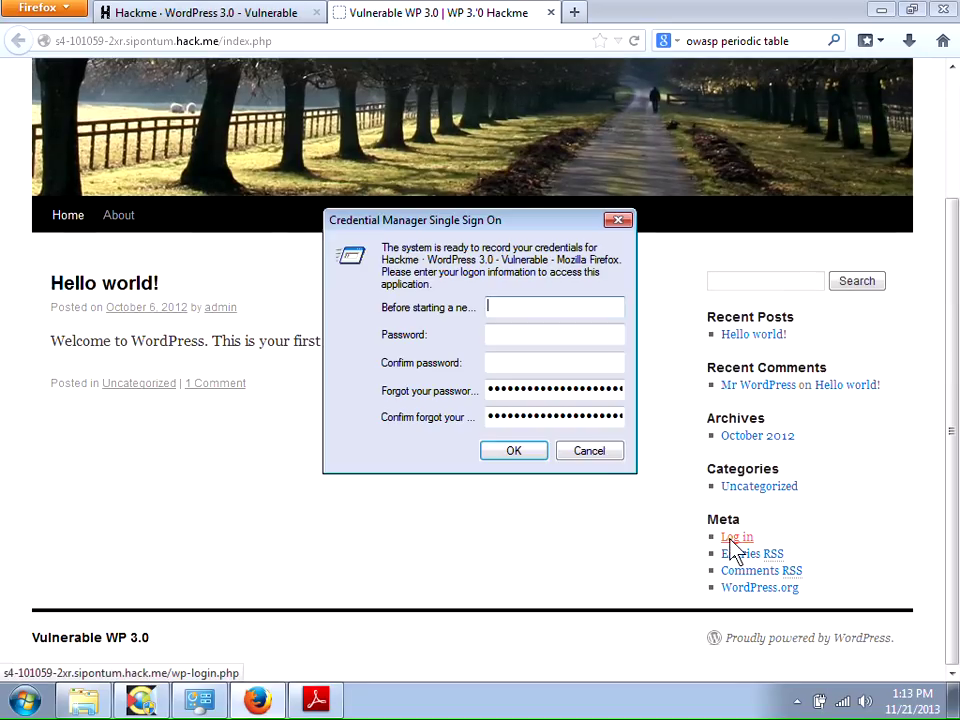
left_click(598, 450)
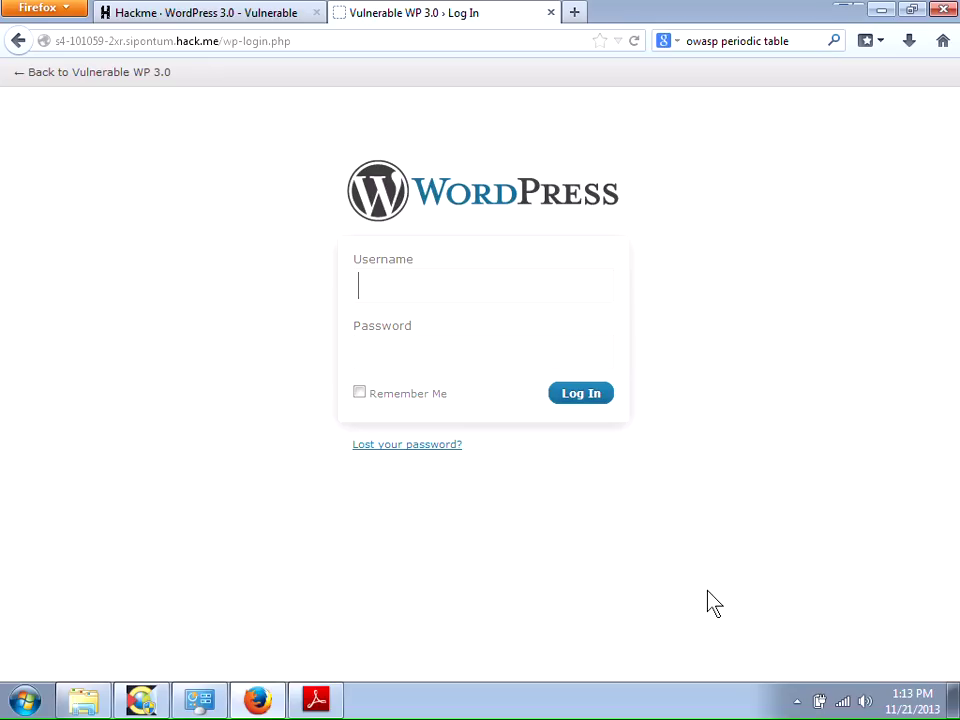
Destroy the running WordPress 3.0 sandbox from the Hackme tab
left_click(300, 14)
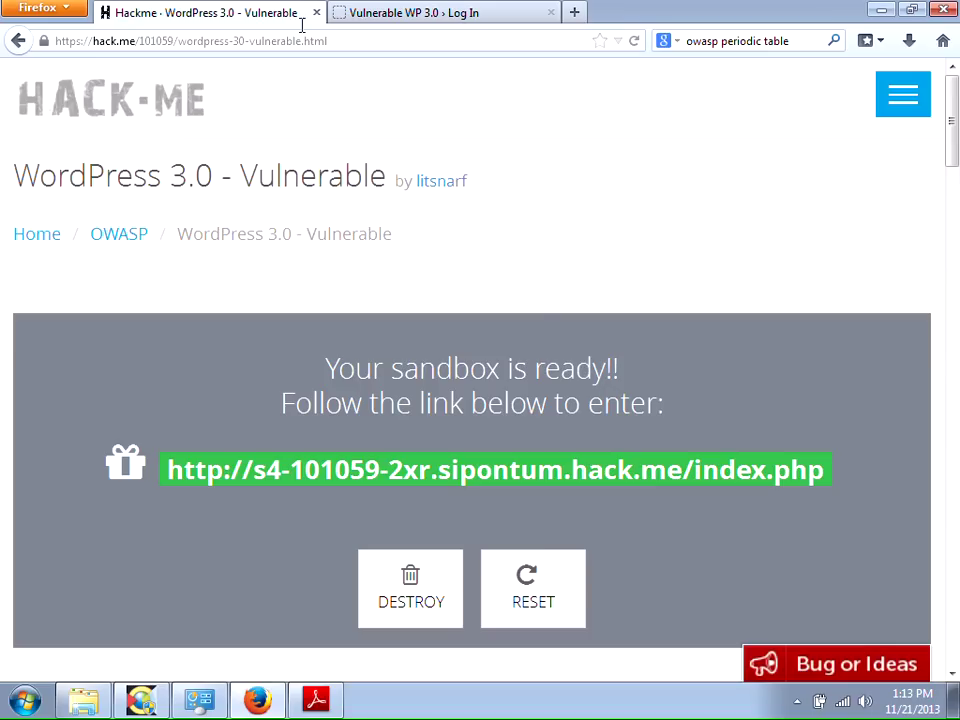
scroll(538, 291, "down", 3)
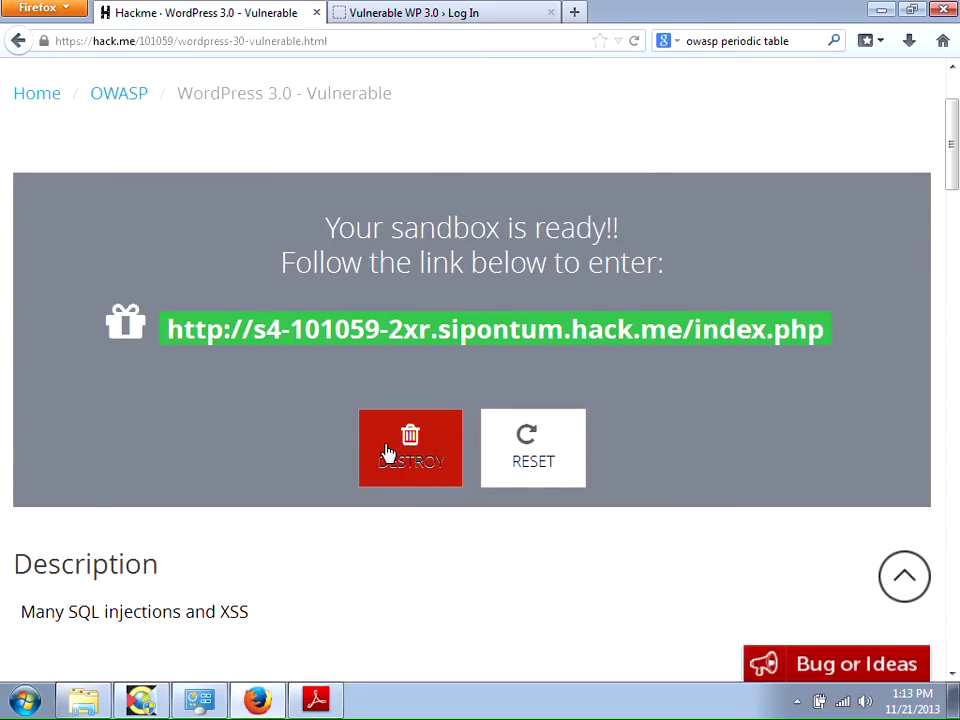
left_click(408, 449)
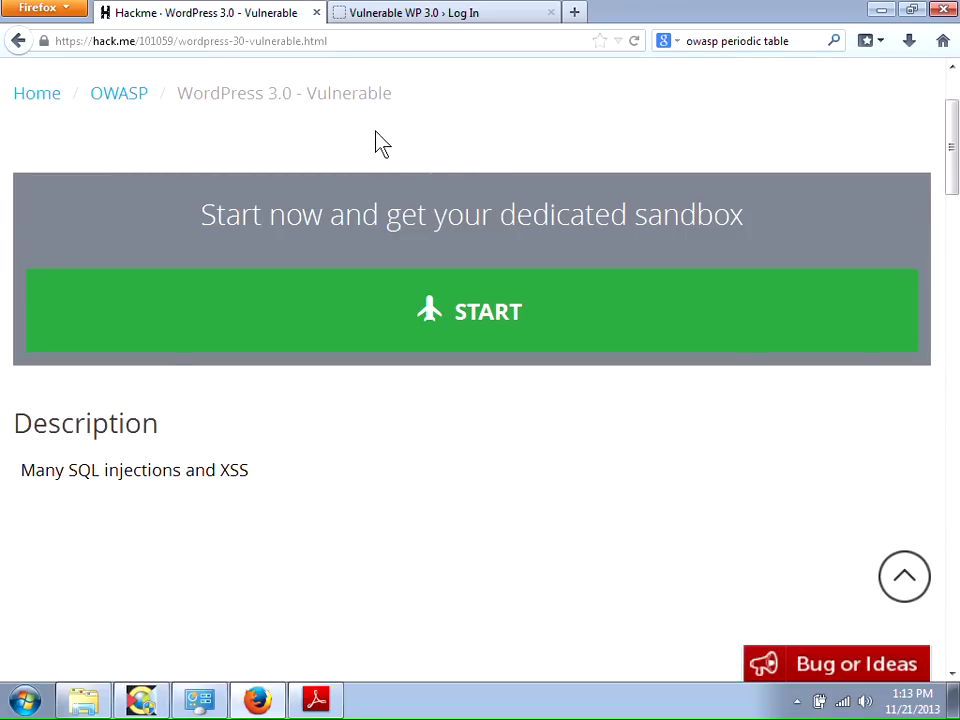
Reset the page zoom, search hackmes for 'appsec', and open the 'Appsec hackme' result
key("ctrl+minus")
key("ctrl+minus")
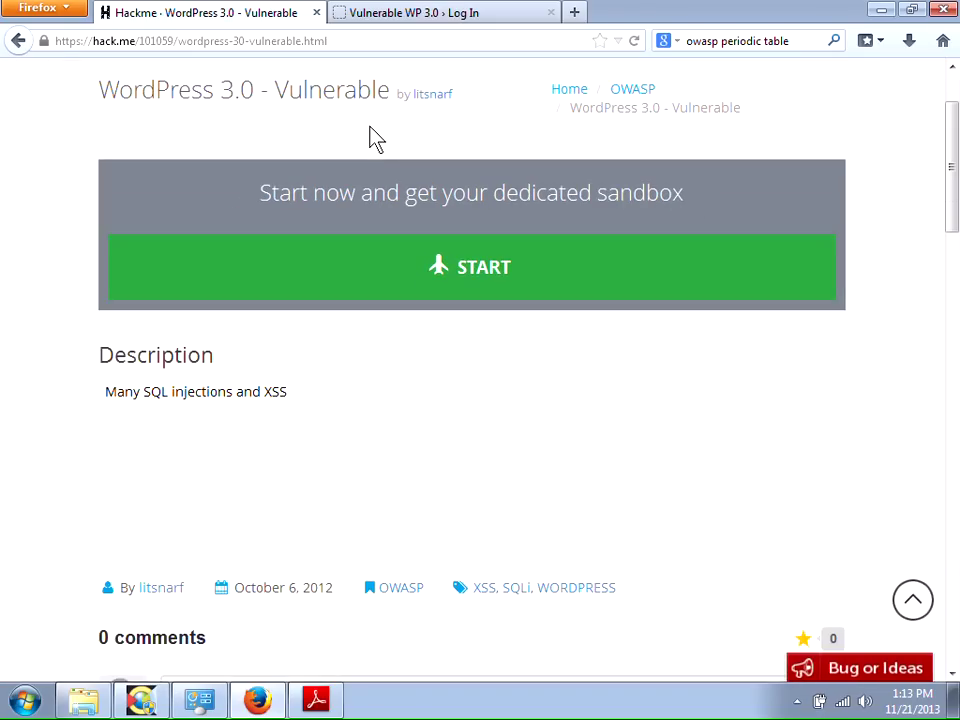
key("ctrl+minus")
key("ctrl+minus")
scroll(362, 137, "up", 2)
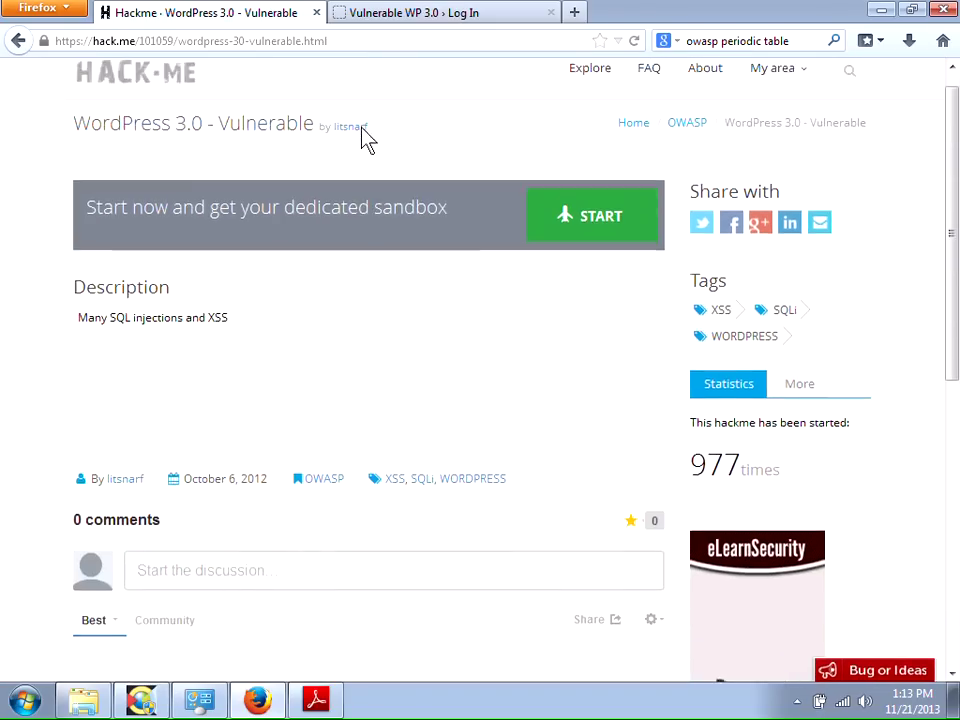
left_click(848, 92)
left_click(716, 141)
type("ap")
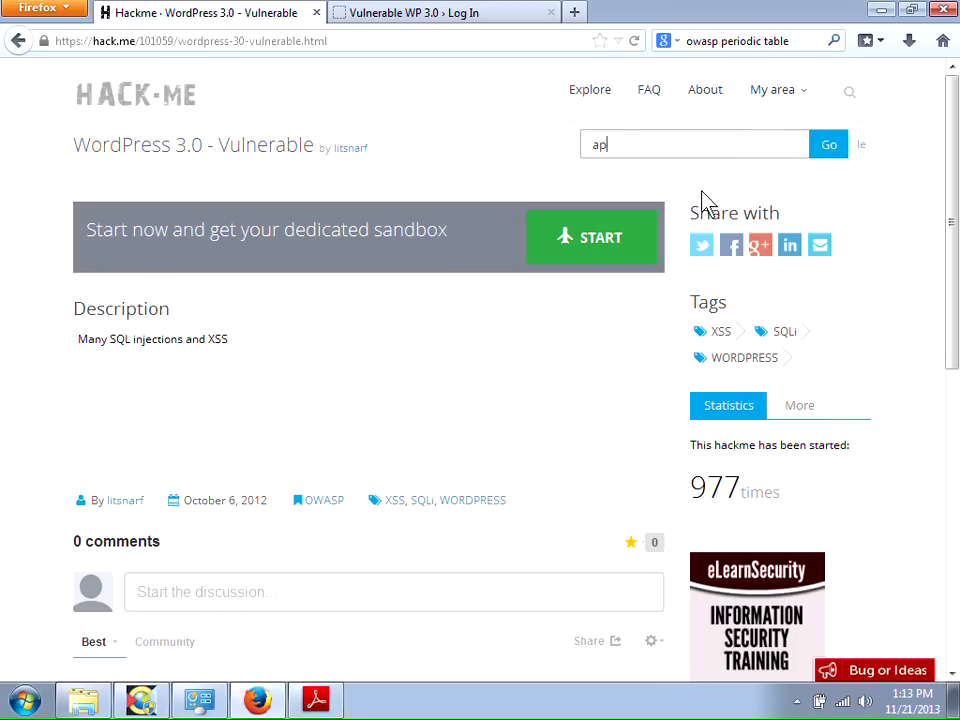
type("psec")
key("Return")
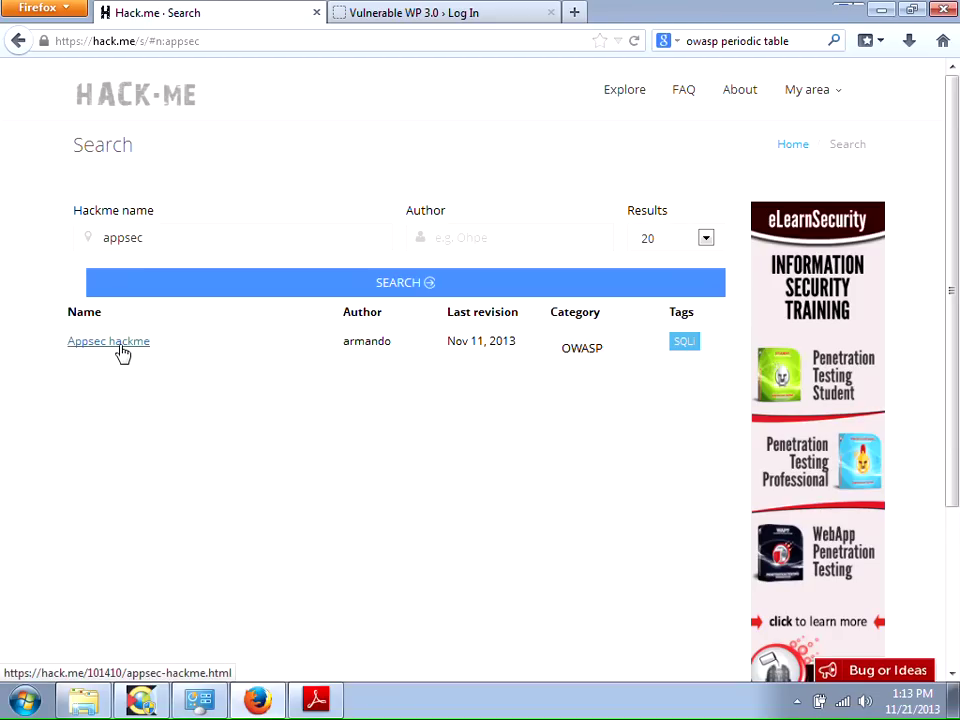
left_click(118, 343)
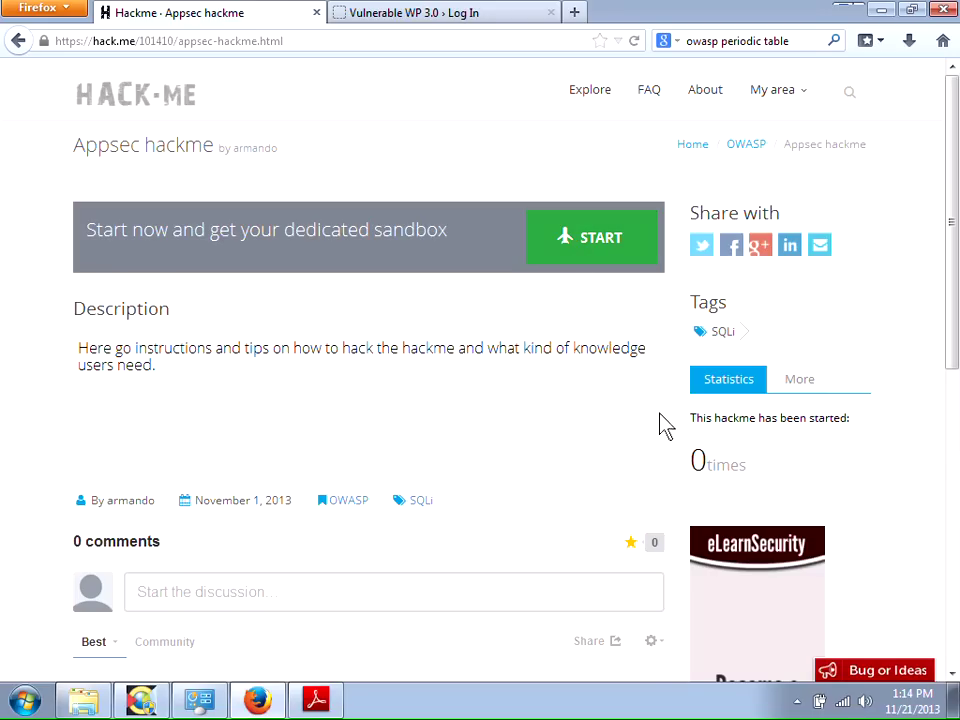
Start the Appsec hackme sandbox and accept the TOS to open it in a new tab
left_click(591, 249)
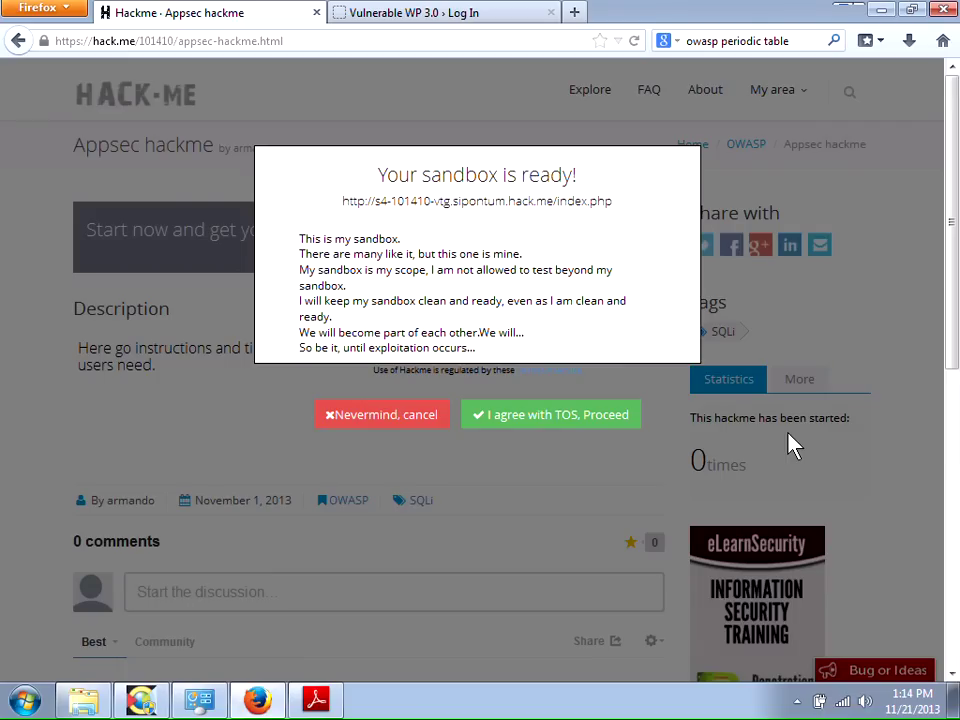
left_click(558, 418)
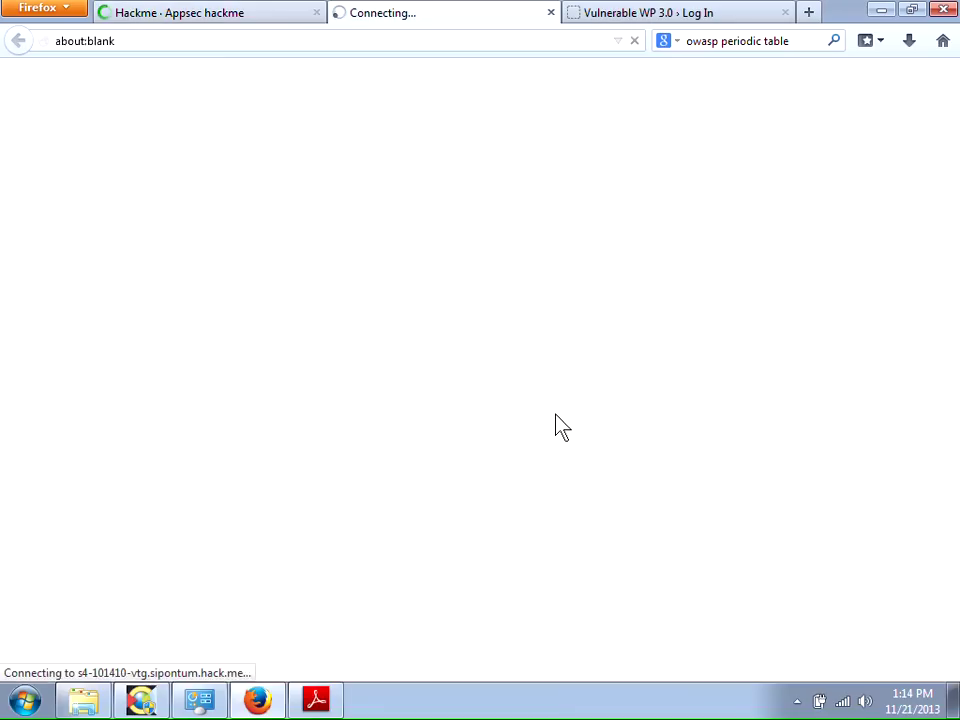
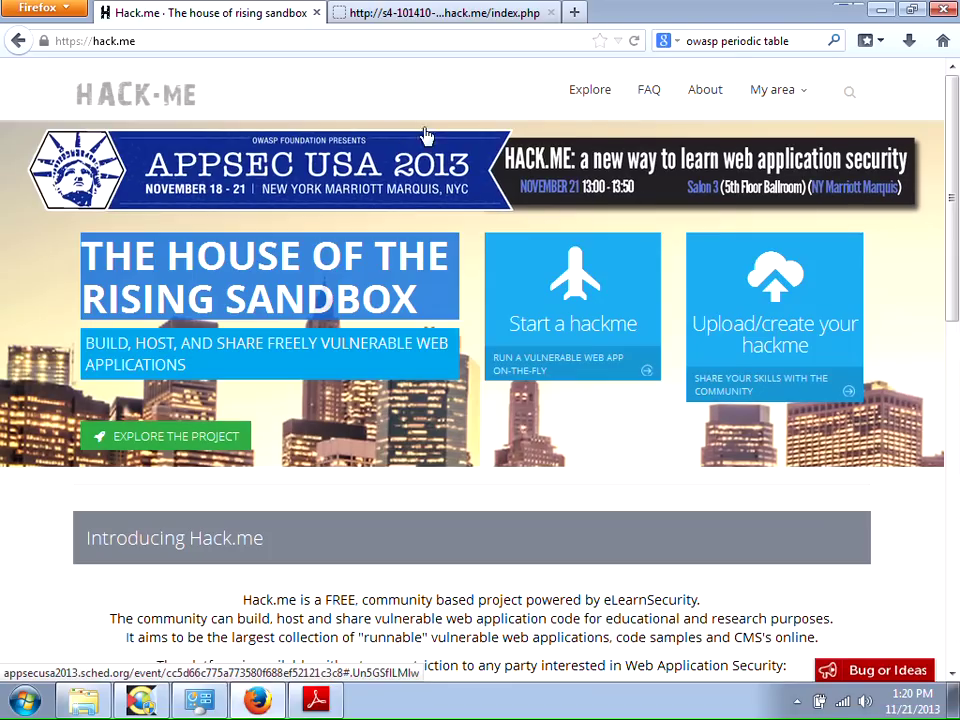
Go from the home page through My area to the Dev Area
mouse_move(756, 98)
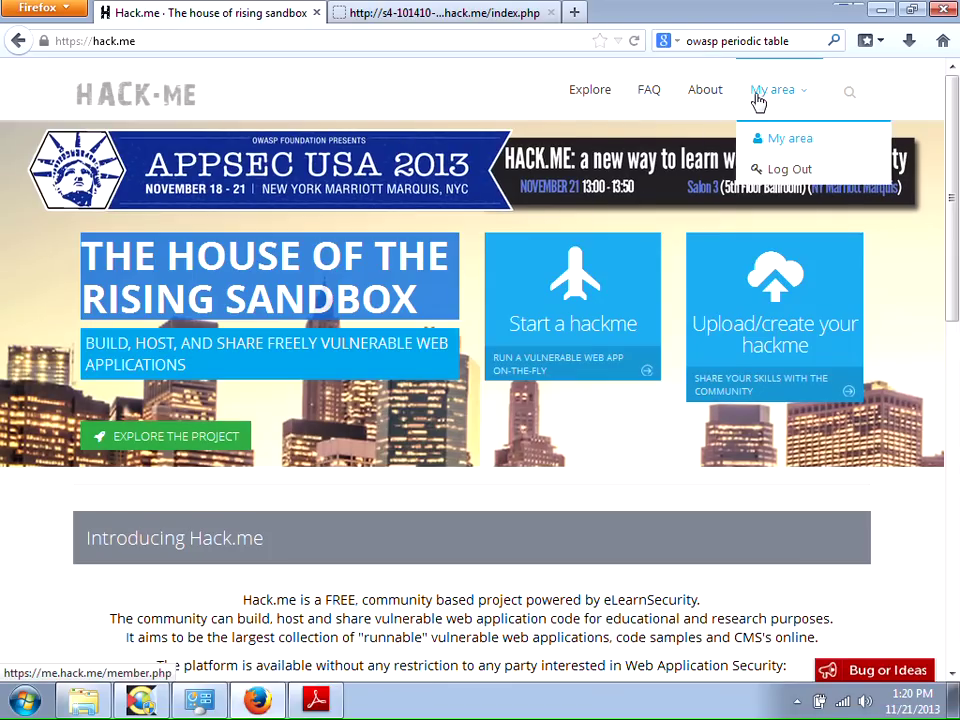
left_click(767, 145)
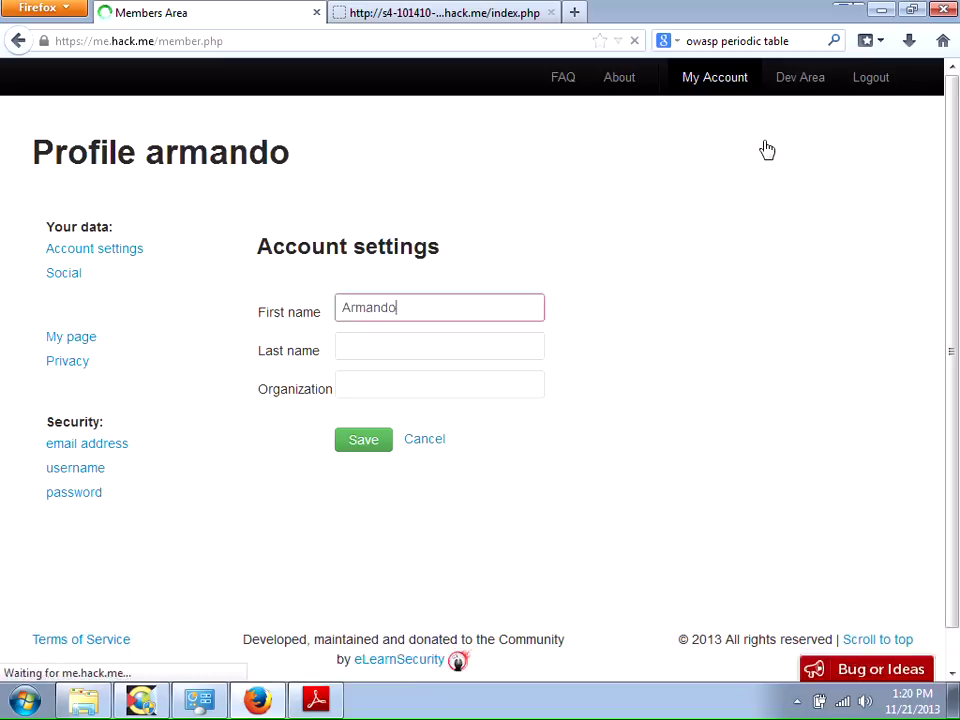
left_click(812, 88)
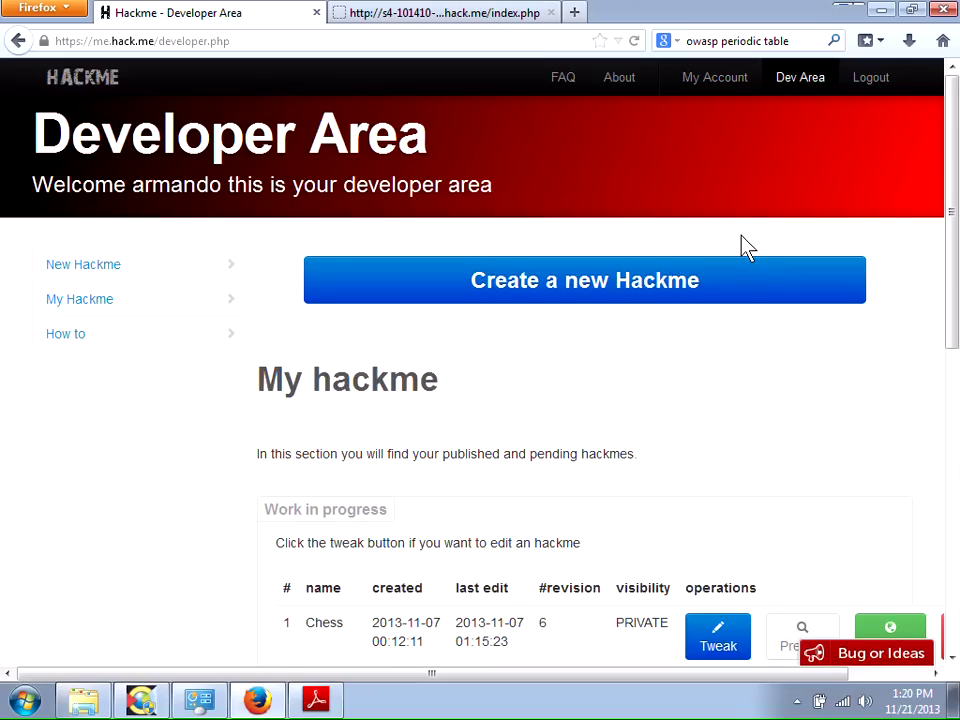
scroll(745, 248, "down", 5)
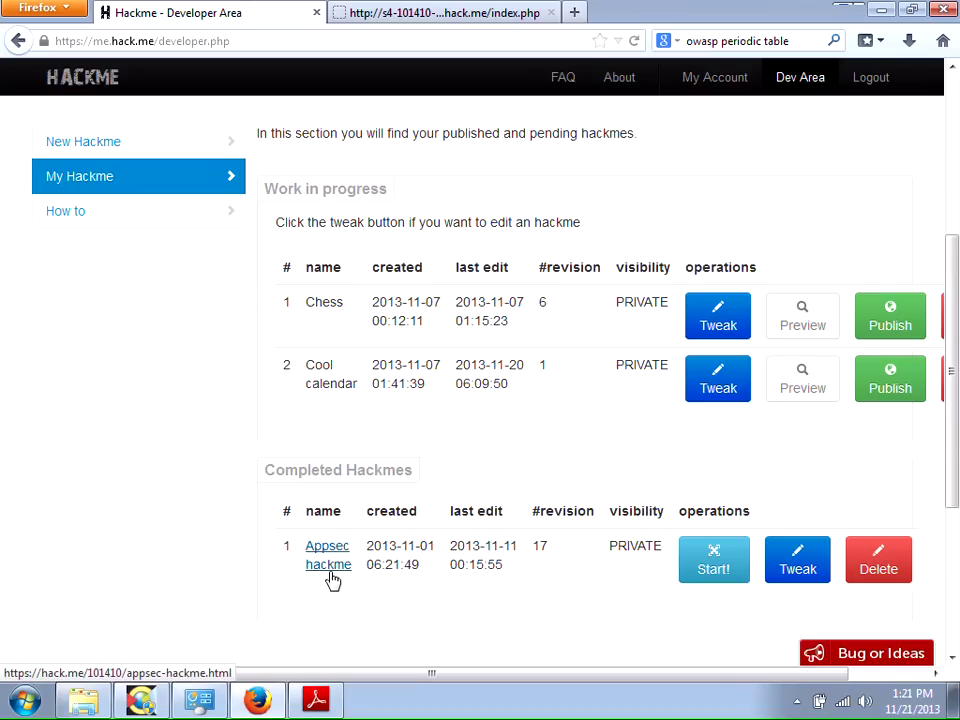
scroll(471, 471, "up", 5)
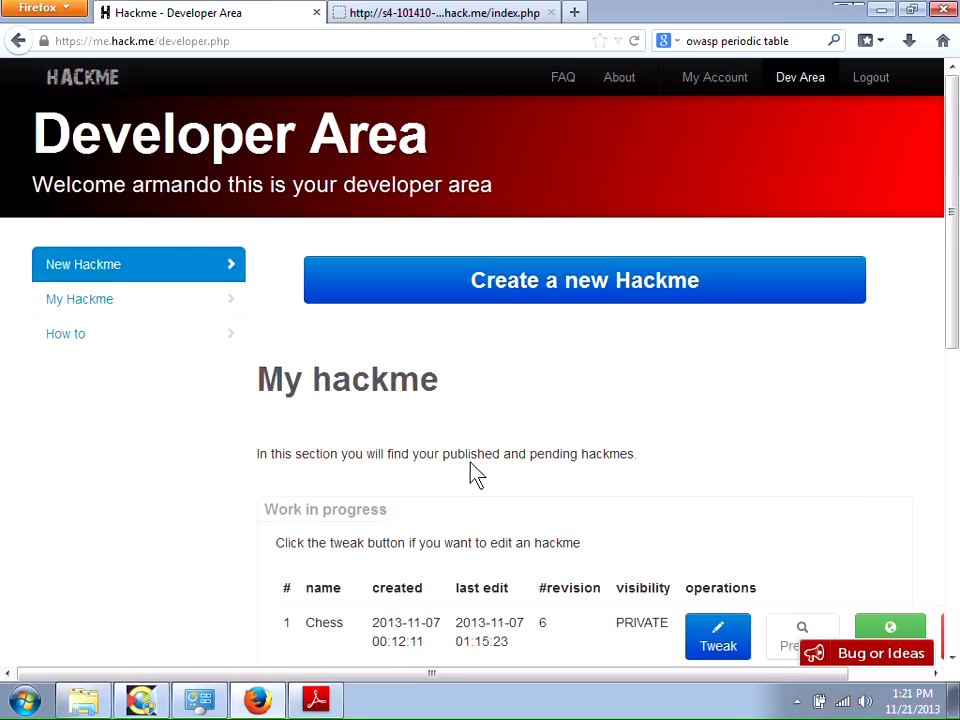
Start a new hackme named 'Quote of the day' with description 'Any description'
left_click(577, 294)
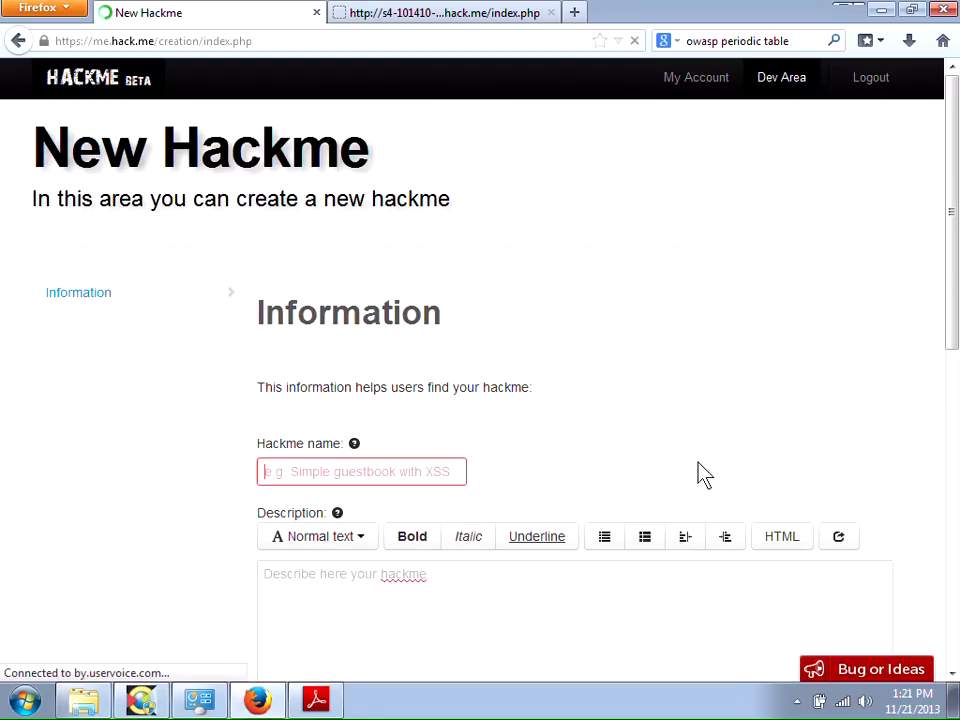
scroll(700, 390, "down", 4)
scroll(675, 372, "up", 2)
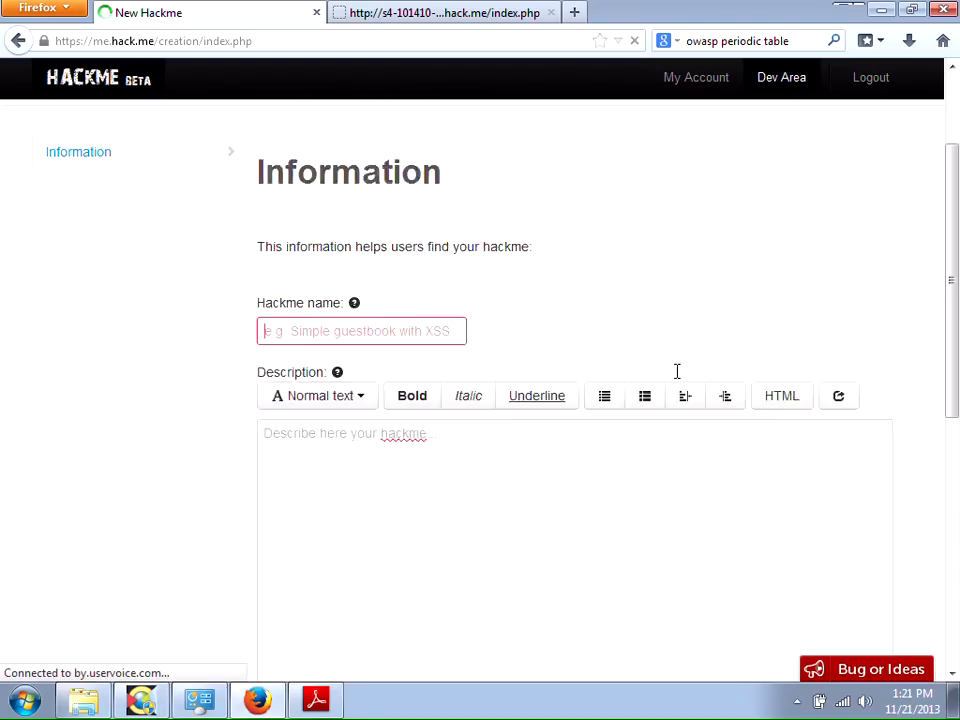
scroll(645, 365, "down", 2)
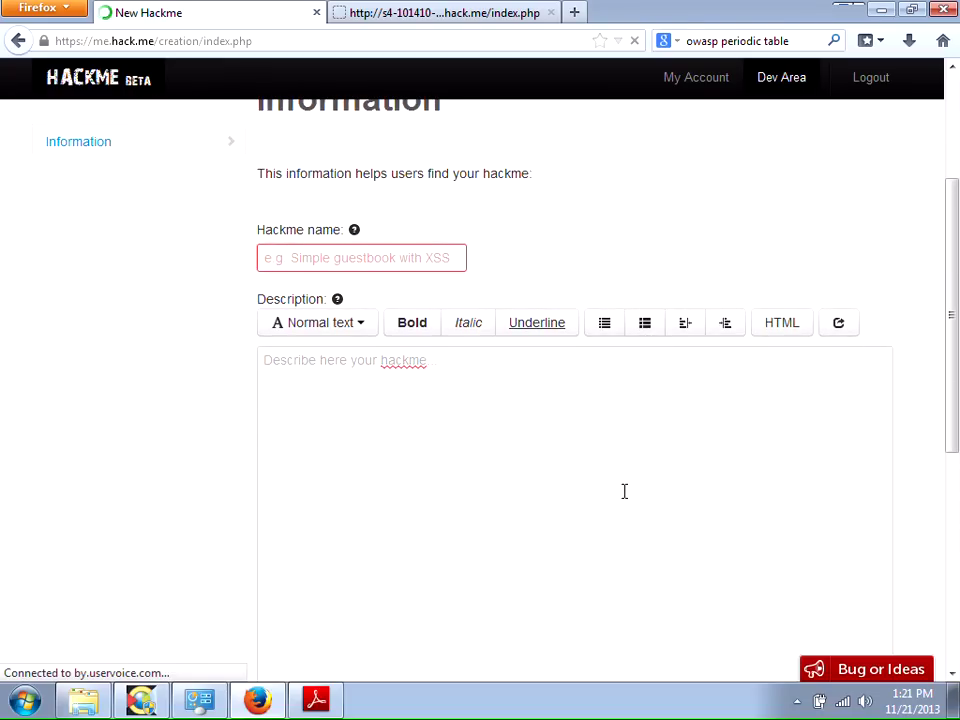
type("qUOTE OF")
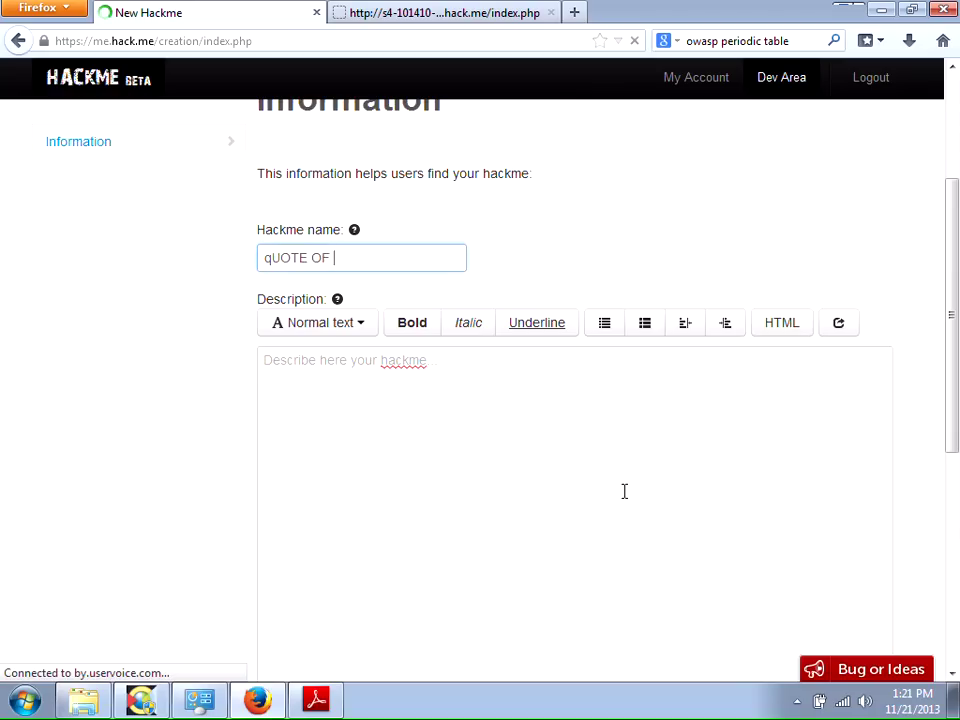
key("ctrl+a")
key("BackSpace")
type("Q")
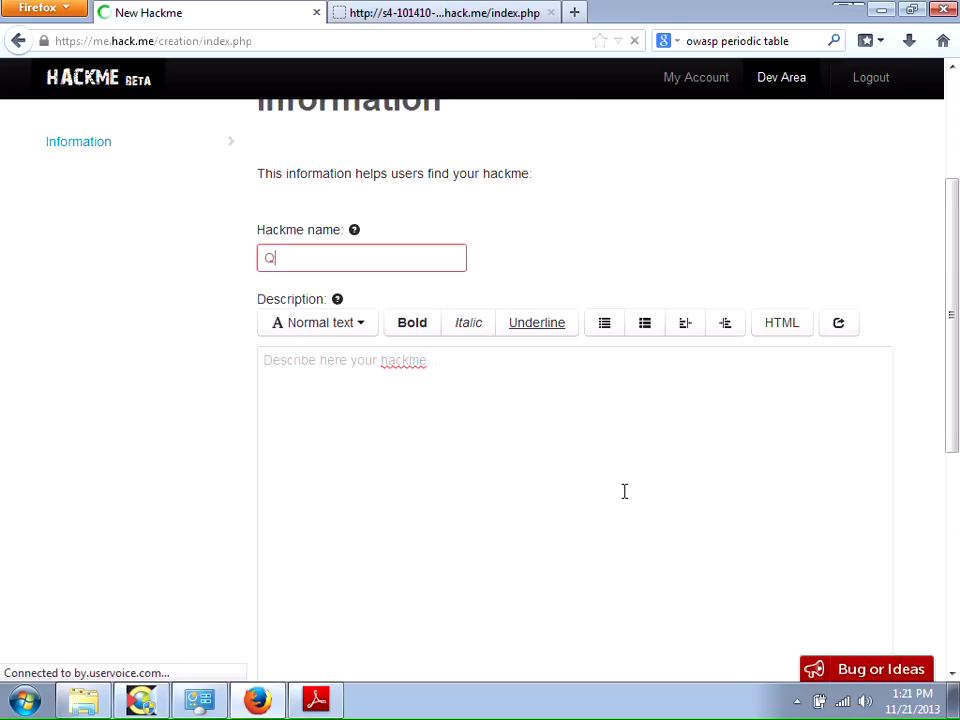
type("uote of the dfay")
key("BackSpace")
key("BackSpace")
key("BackSpace")
type("ay")
left_click(624, 491)
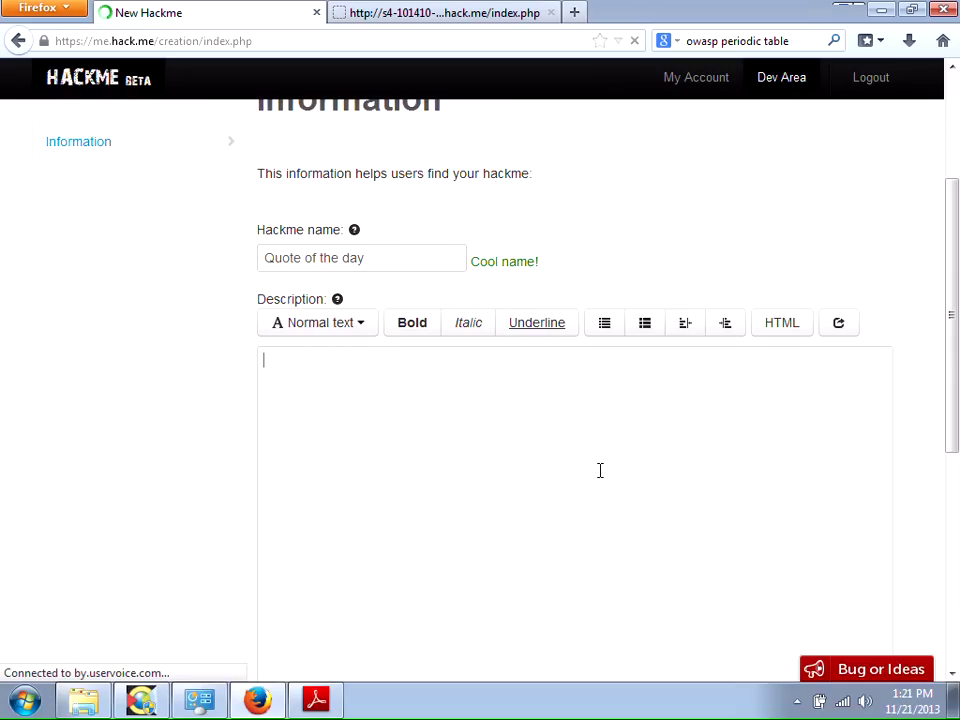
type("Any description")
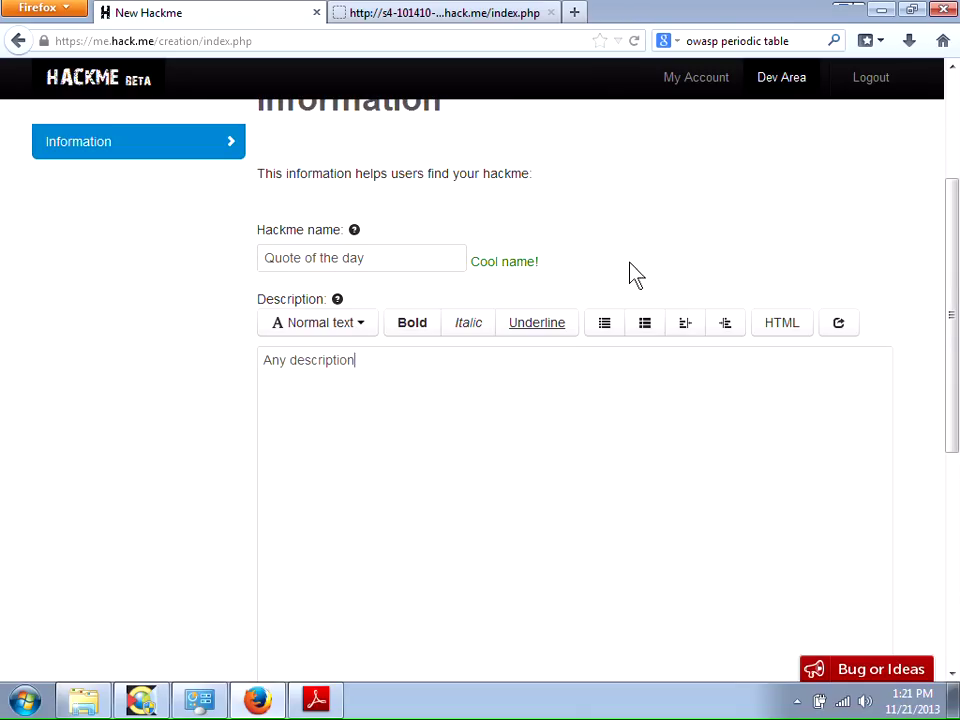
Keep category OWASP, add the SQLi and XSS tags, and create the hackme
scroll(634, 280, "down", 5)
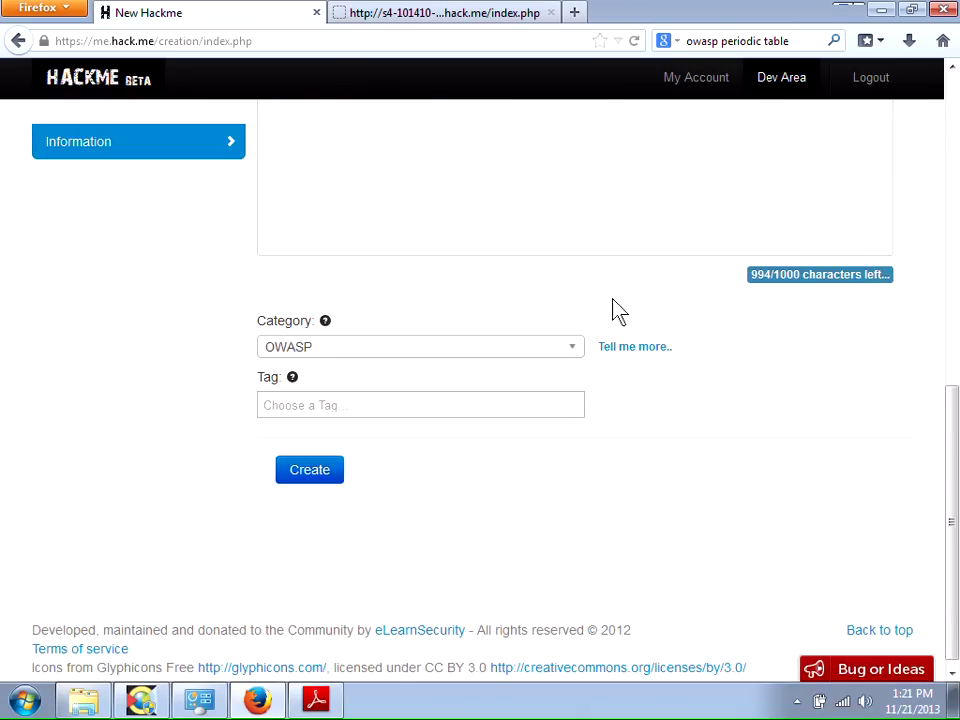
left_click(538, 352)
left_click(521, 394)
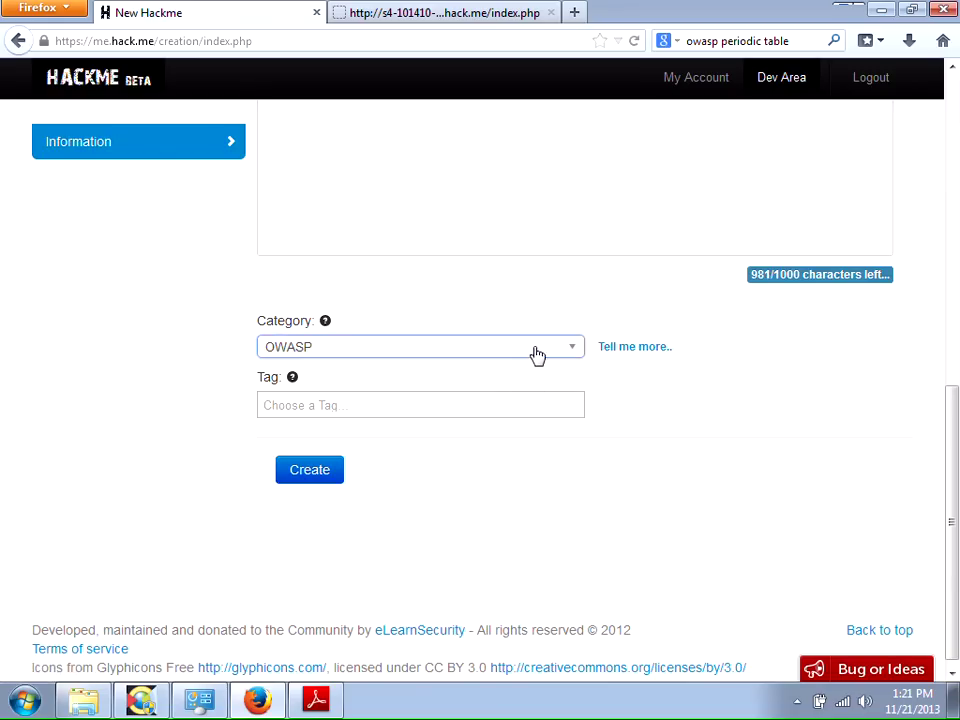
left_click(480, 350)
left_click(478, 352)
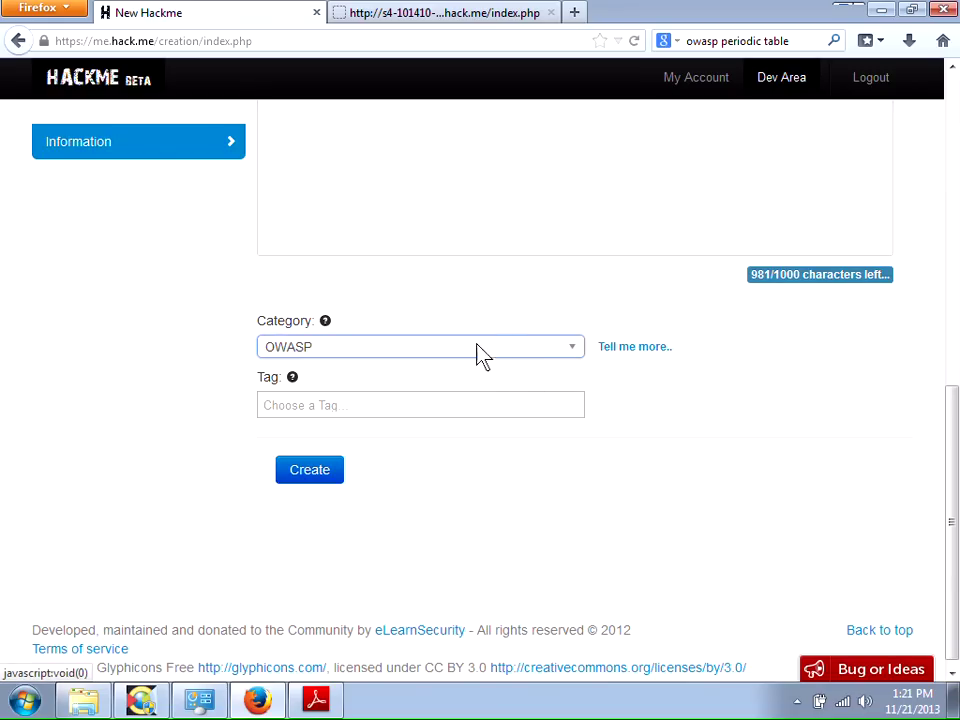
left_click(383, 402)
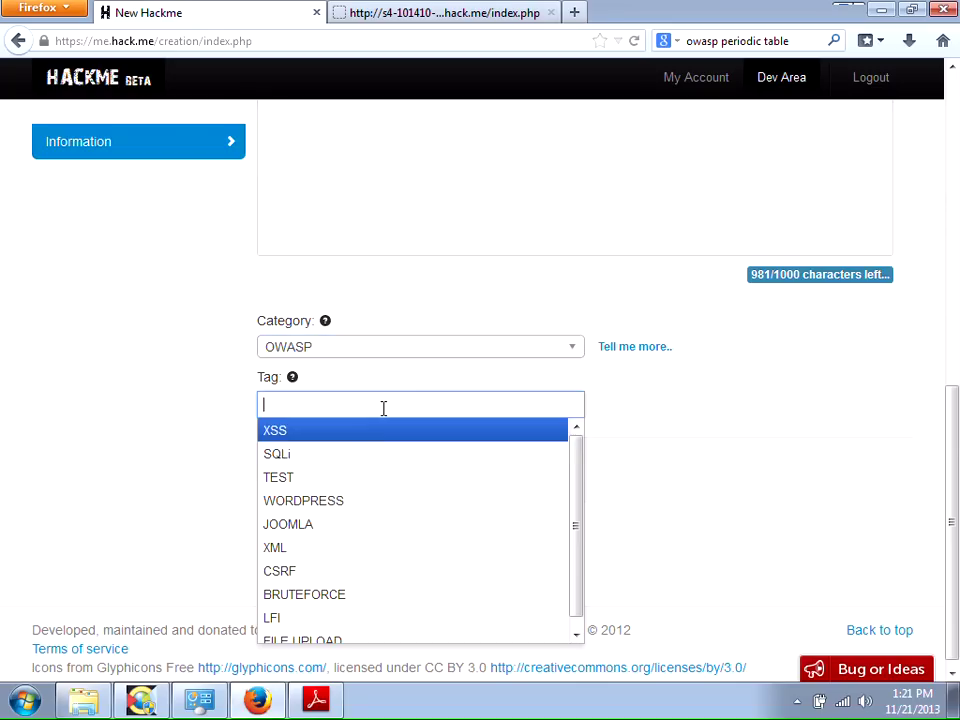
left_click(364, 455)
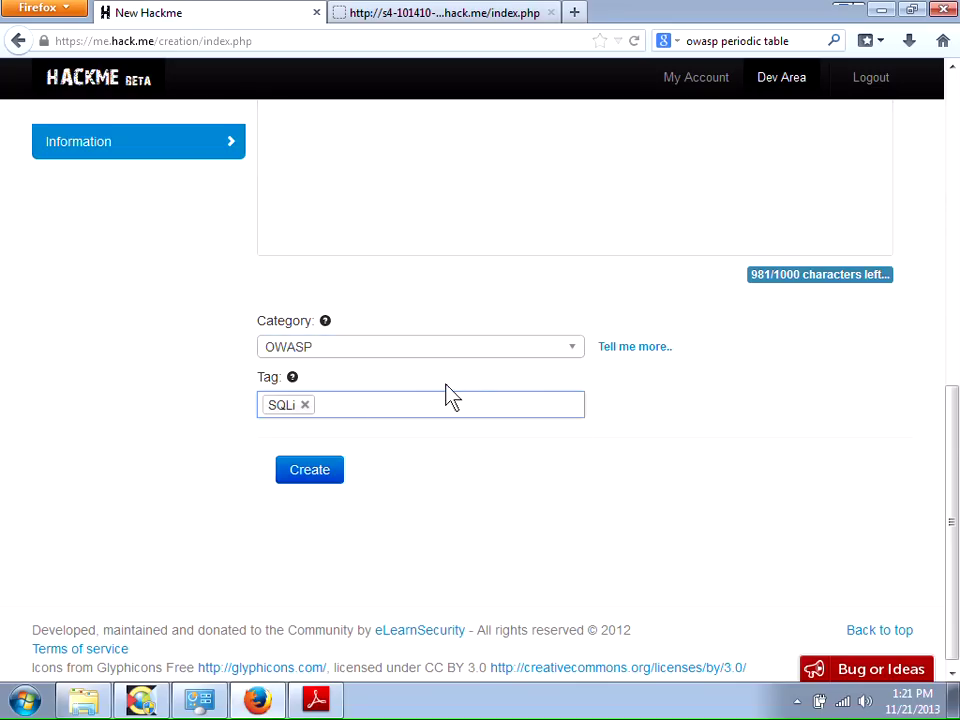
type("xss")
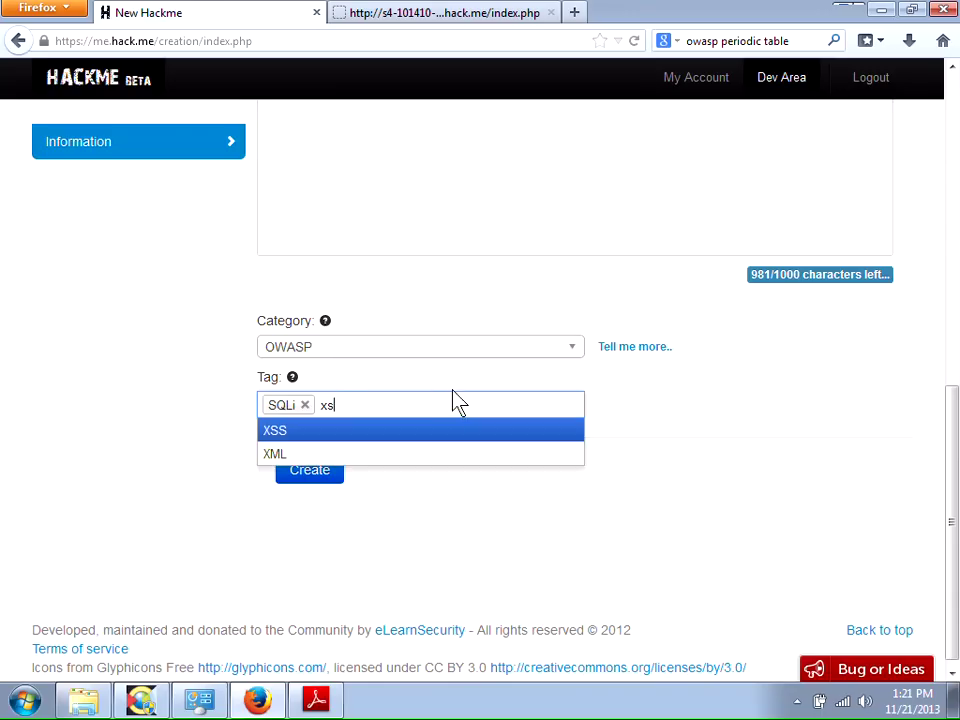
left_click(437, 429)
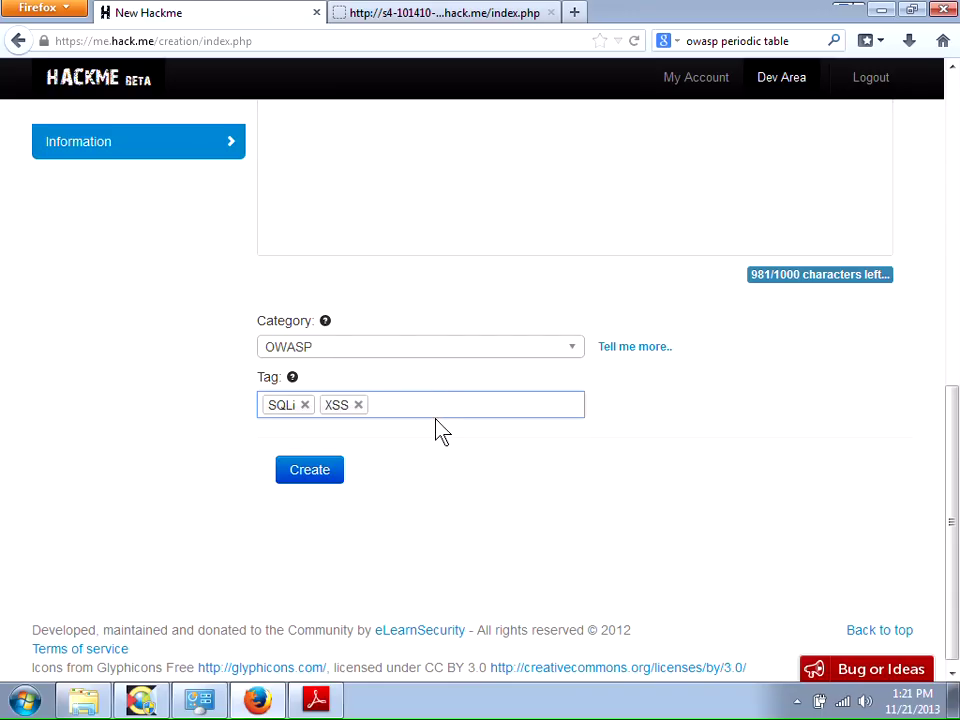
left_click(308, 472)
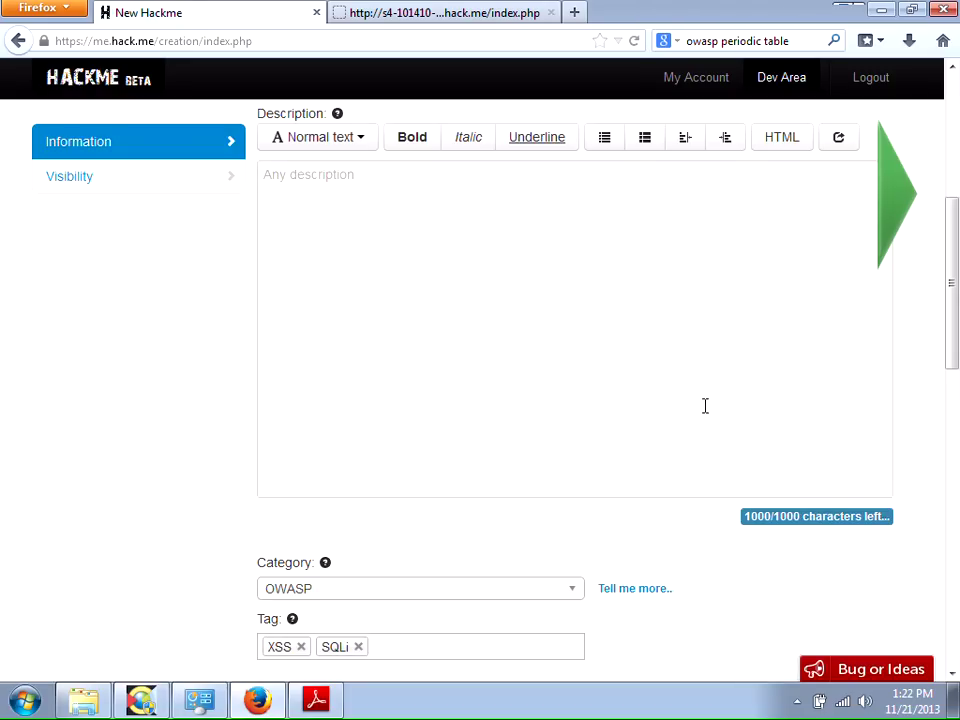
scroll(851, 341, "up", 4)
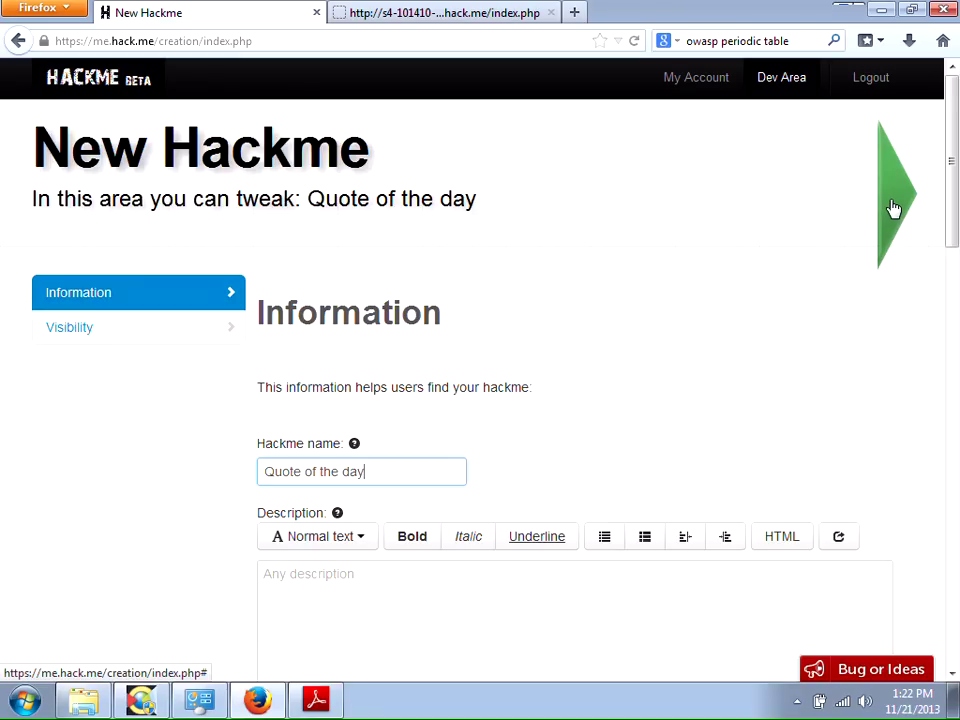
Advance to the Files and Folders step and zoom the page out
left_click(896, 205)
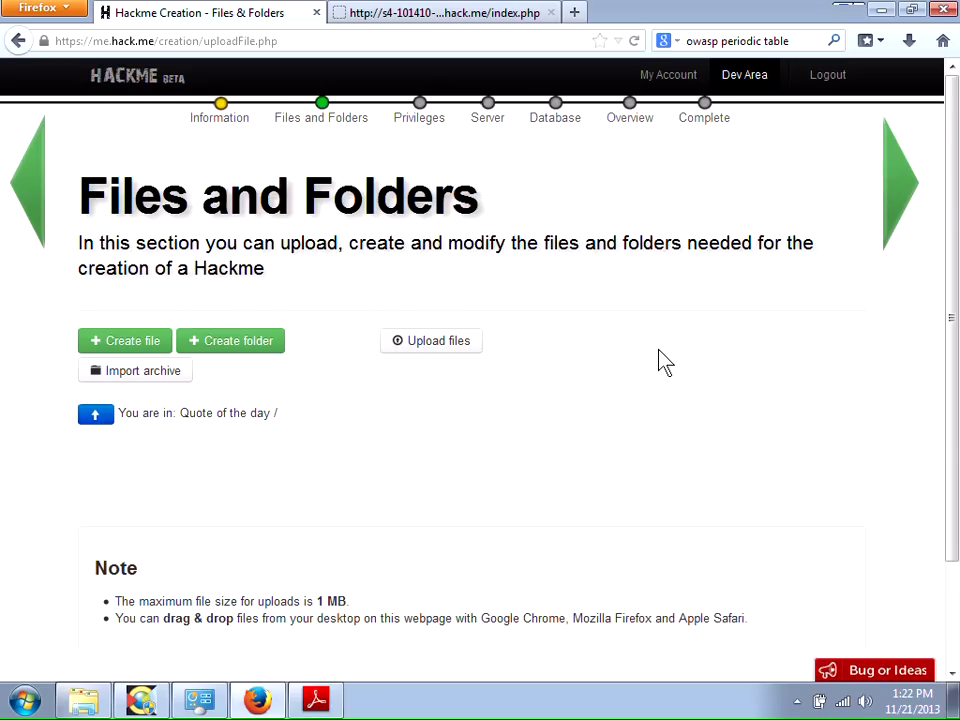
key("ctrl+minus")
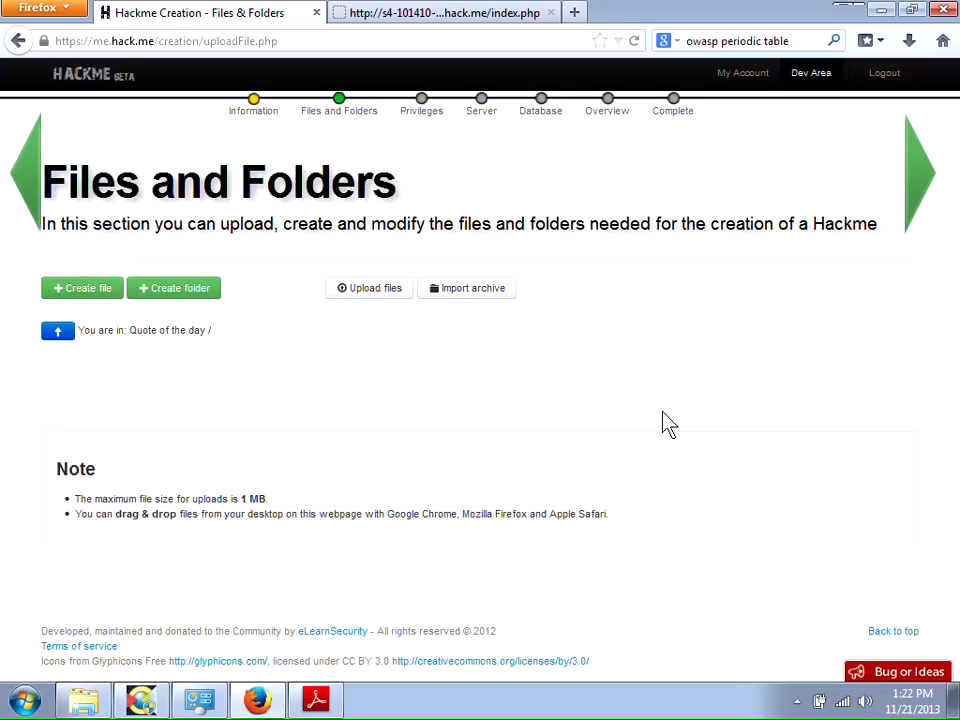
Create a file named test.php and open it in the Code Editor
left_click(84, 291)
left_click(430, 358)
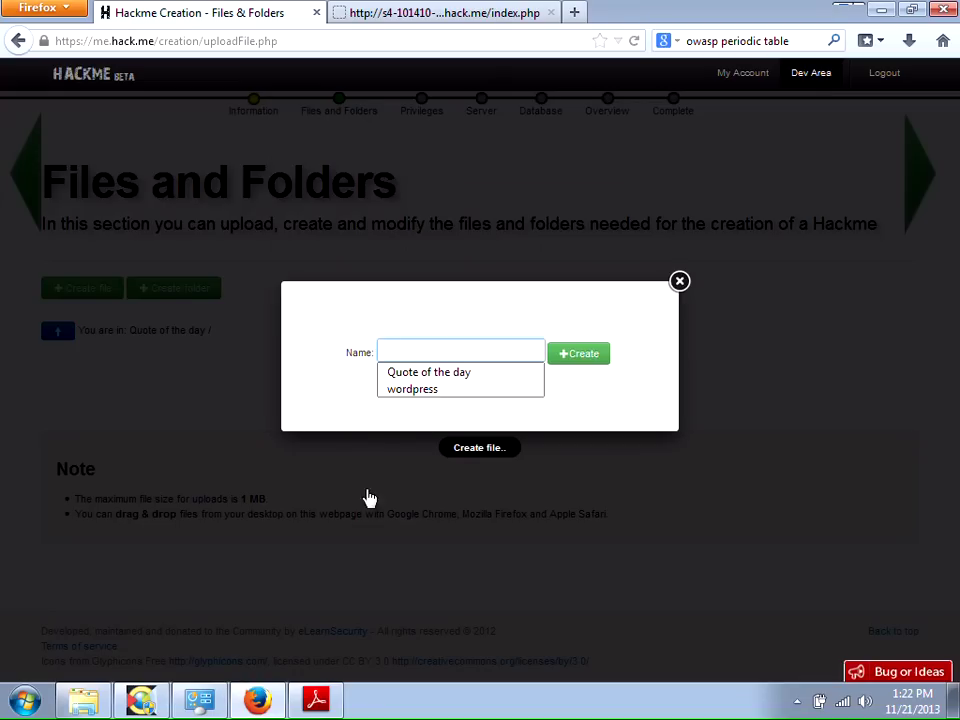
type("test.php")
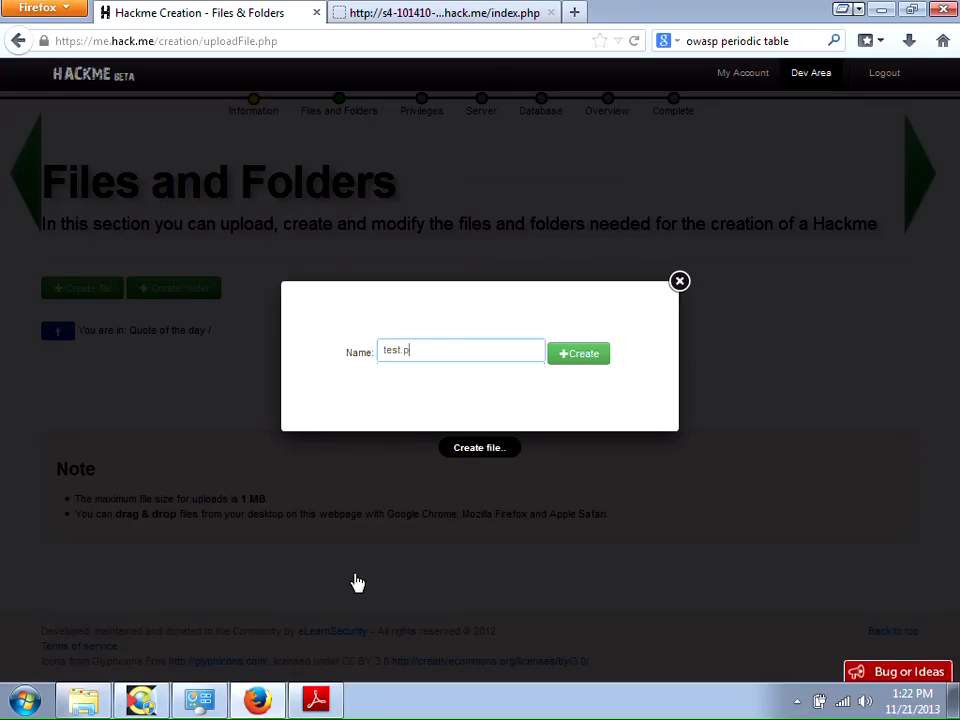
left_click(580, 354)
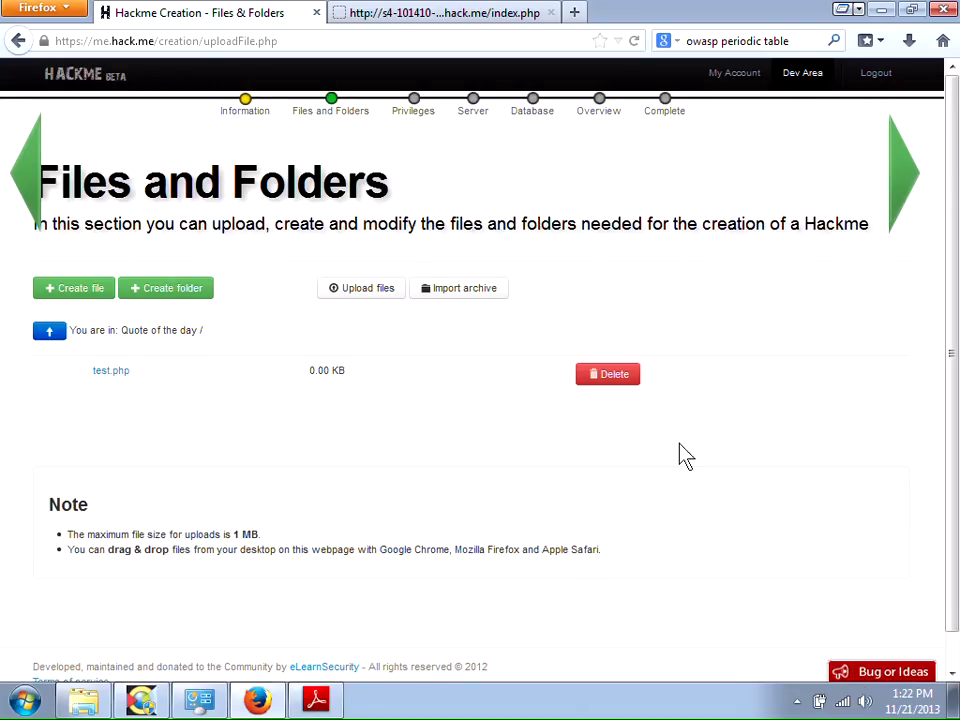
left_click(111, 371)
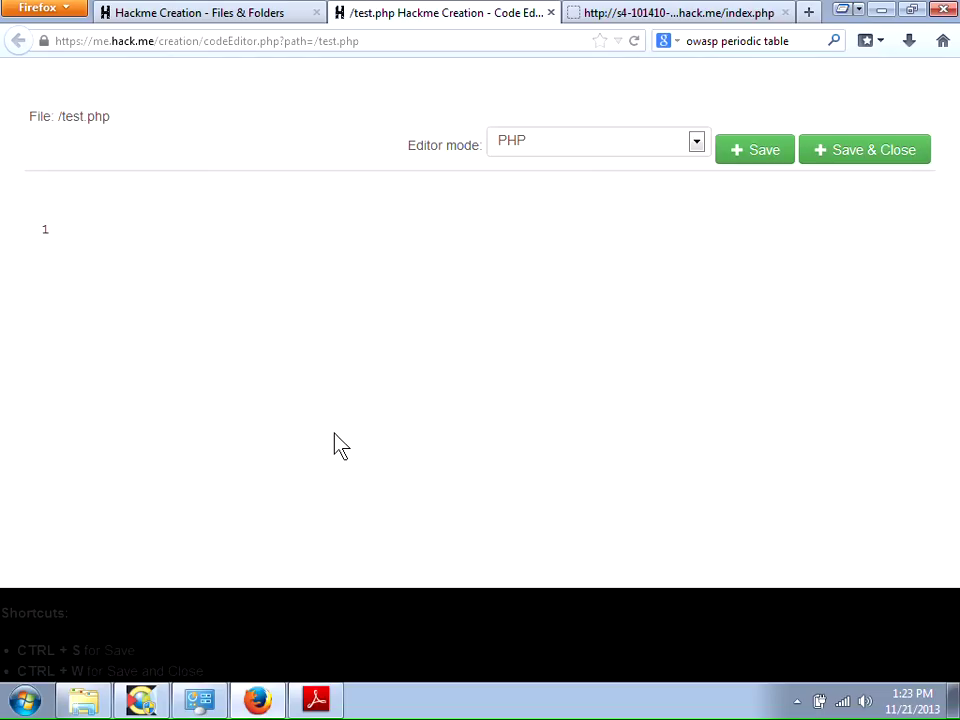
Write <?php, echo "test"; and ?> on three lines, declining the credential pop-ups
type("<?php")
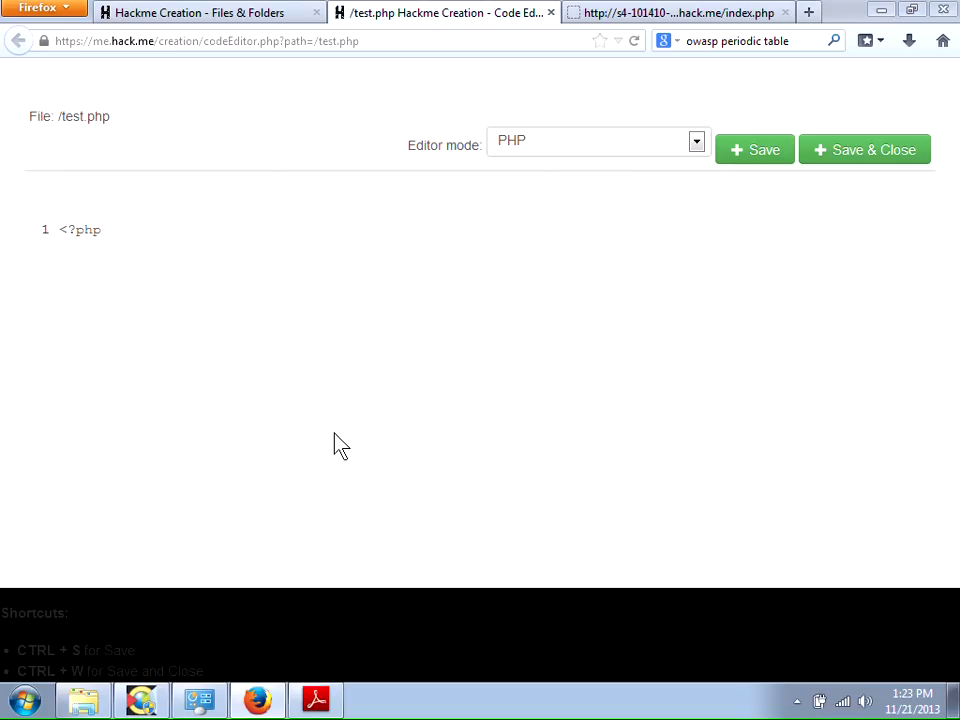
key("Return")
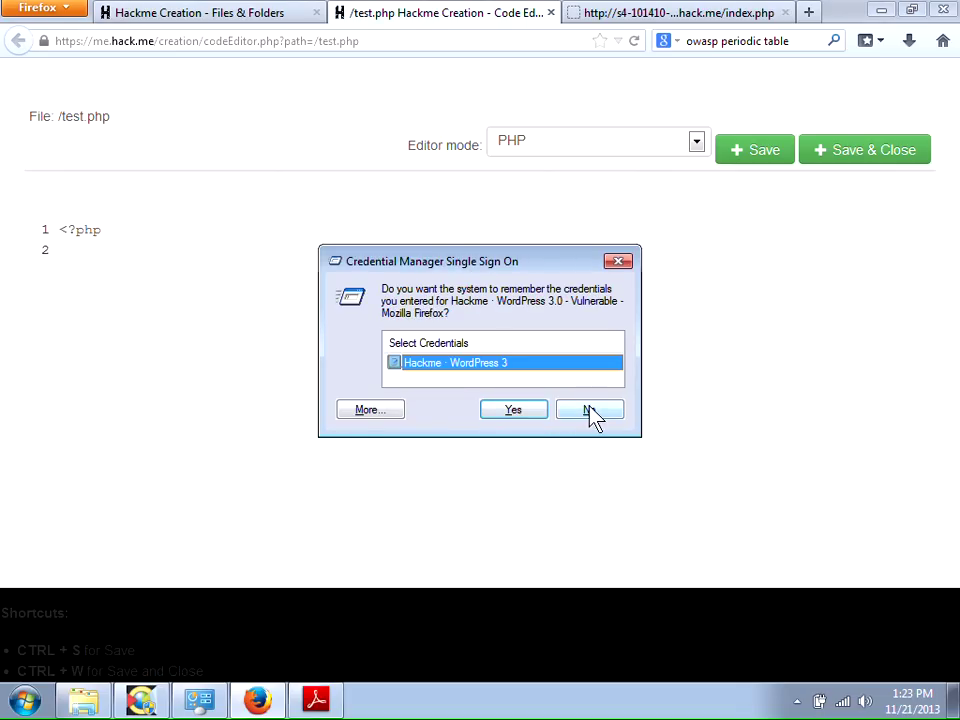
left_click(592, 413)
type("e")
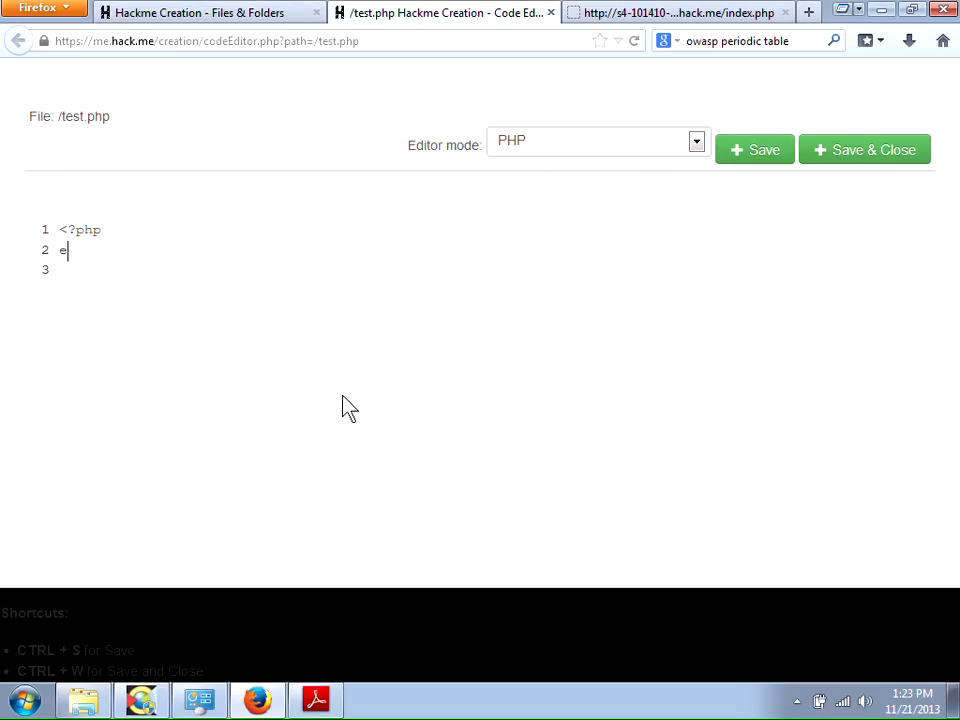
type("cho \"\"")
type("test\";")
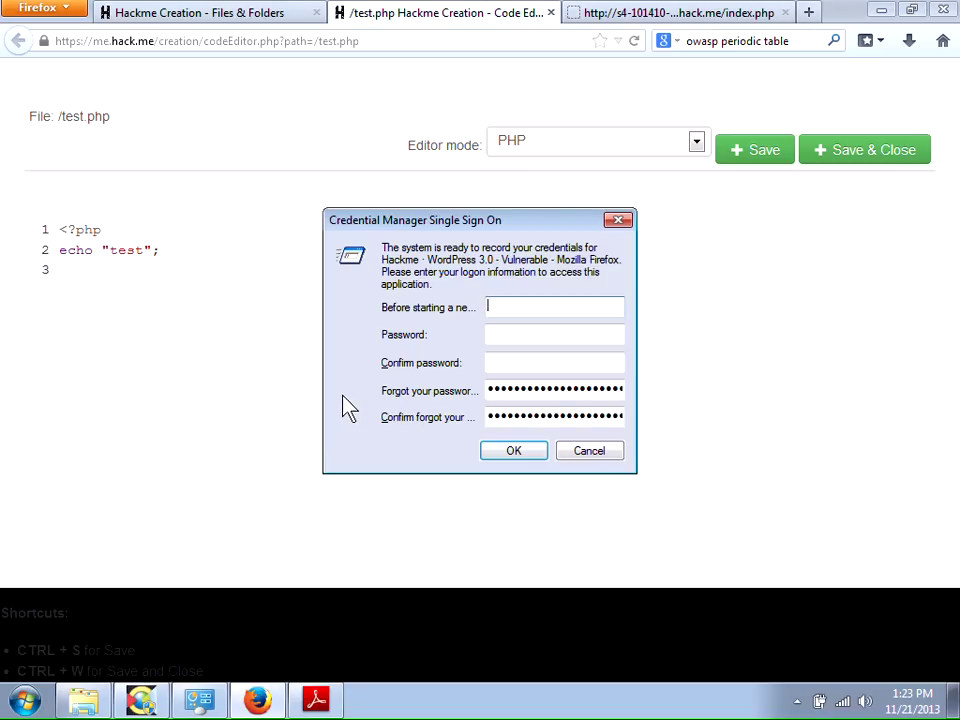
left_click(576, 455)
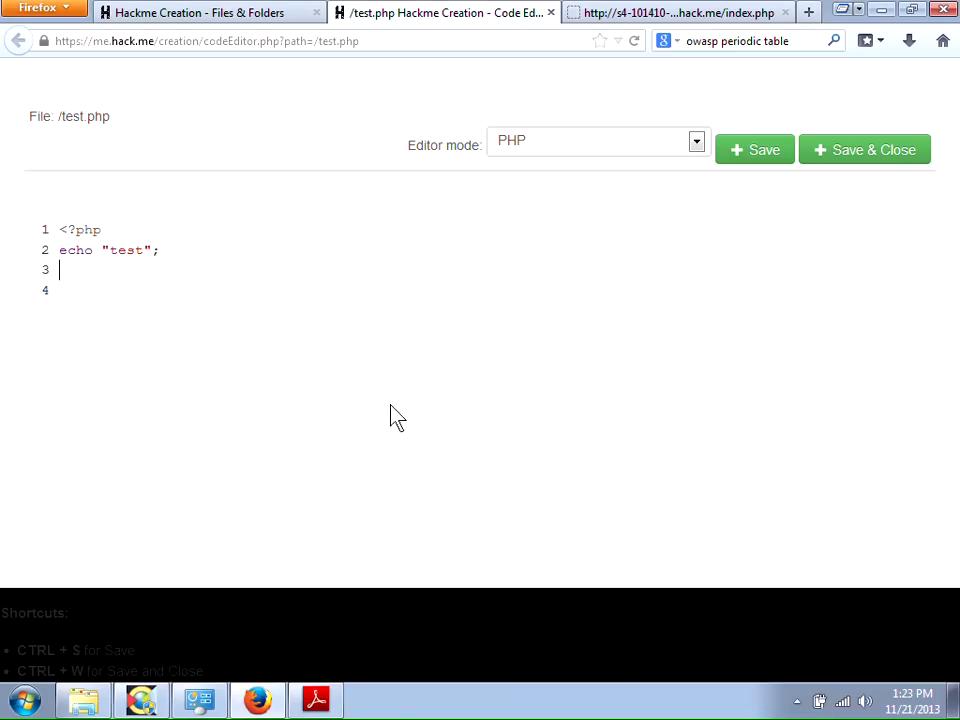
type("?>")
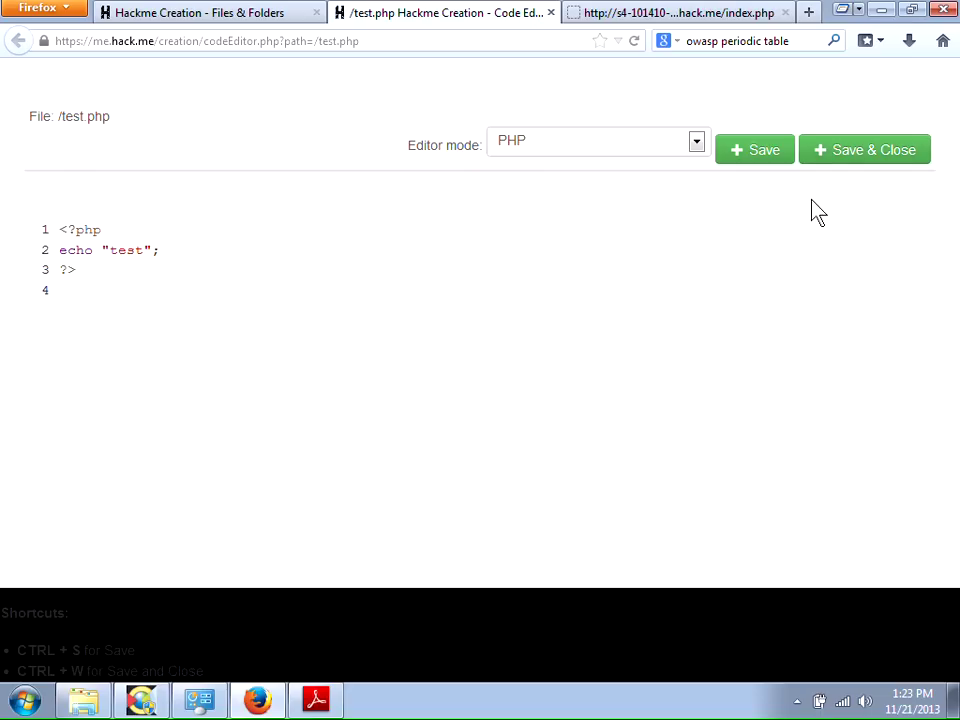
Save and close test.php, then start an archive import from the file list
left_click(866, 150)
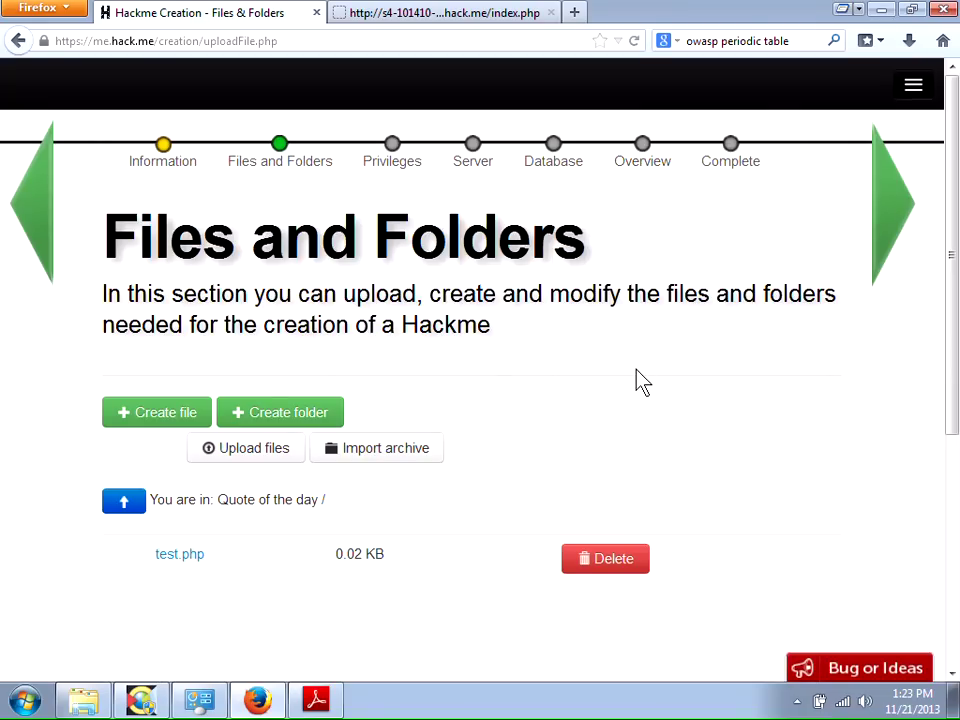
scroll(578, 360, "down", 2)
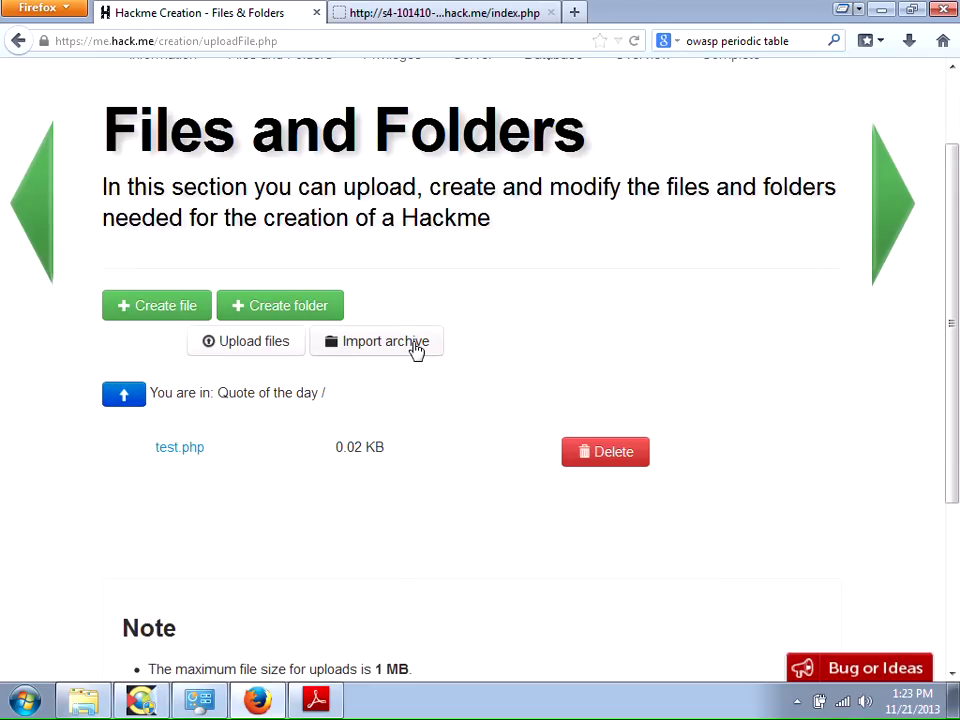
left_click(410, 353)
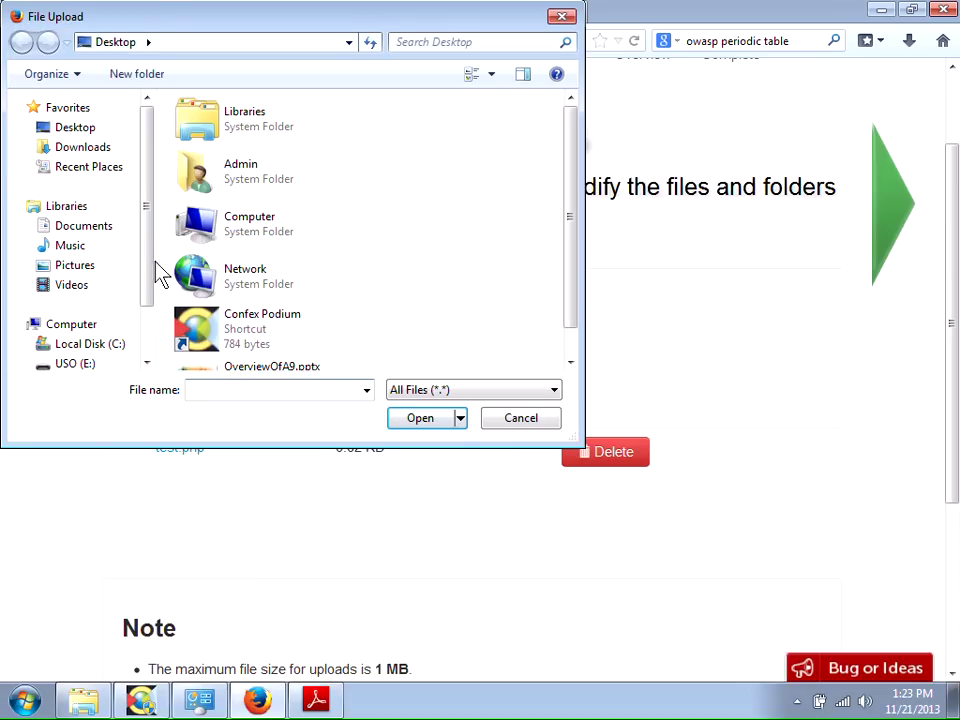
Upload quotations.rar from USO (E:) > APPSEC > APPSEC_APP
left_click(145, 320)
left_click(75, 316)
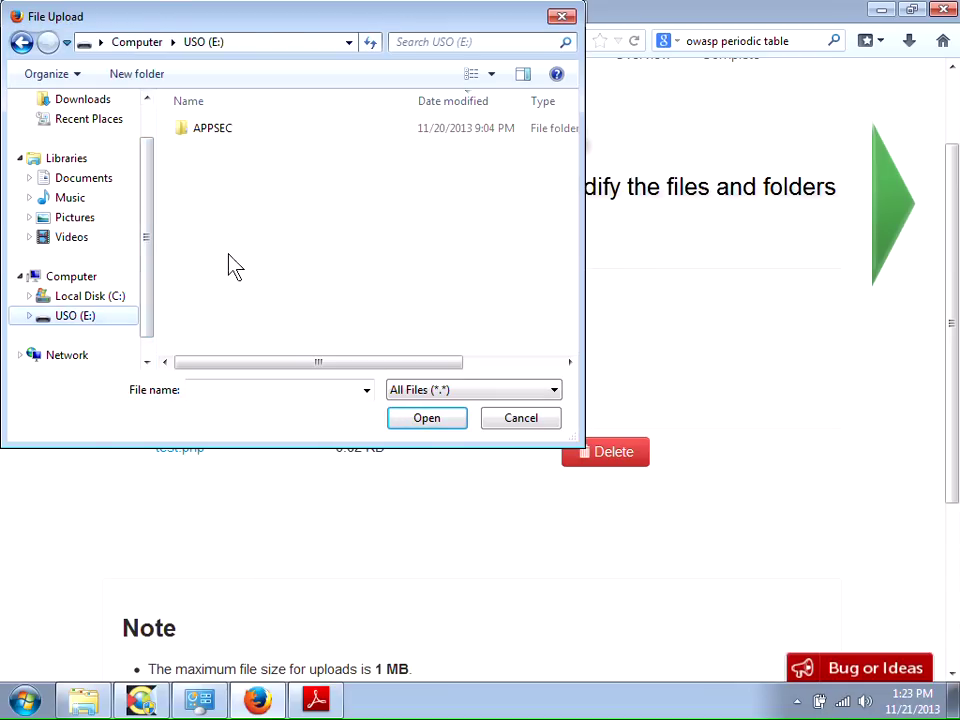
double_click(220, 130)
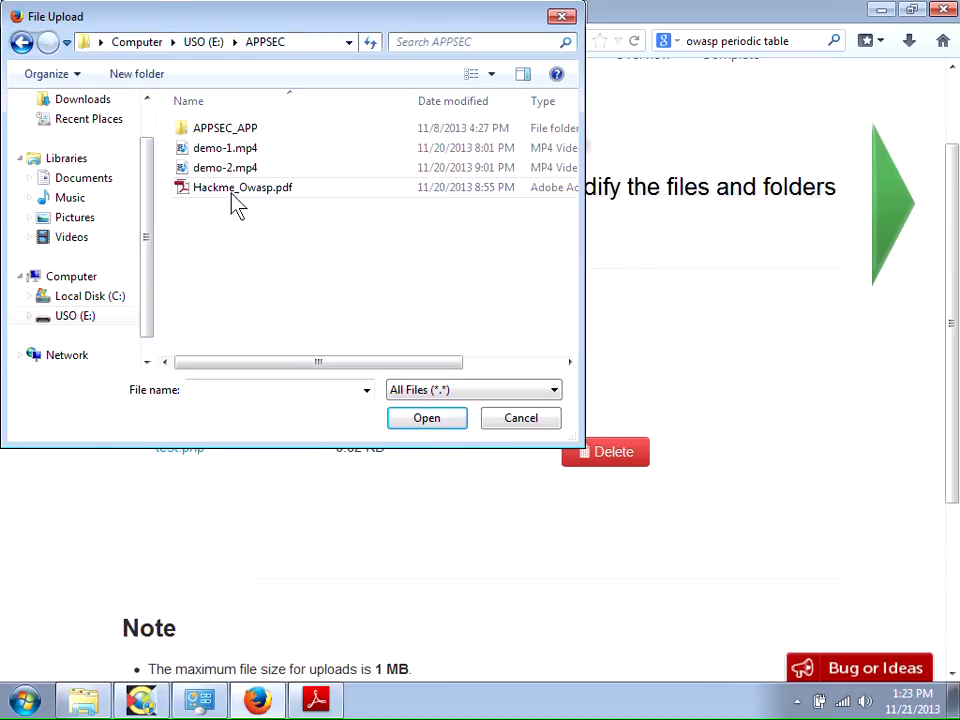
double_click(226, 128)
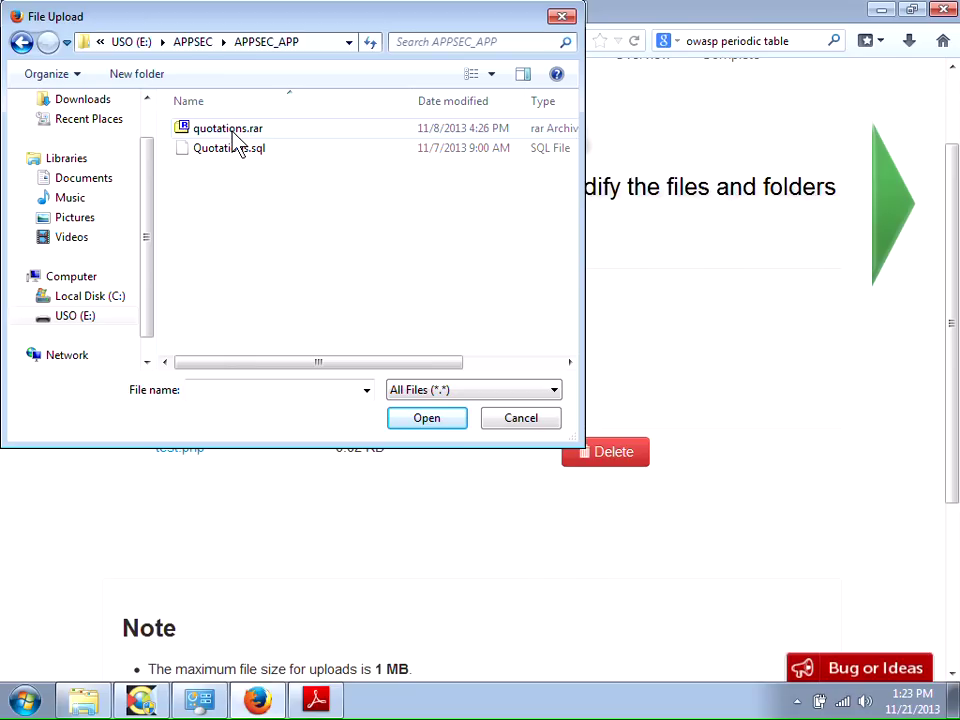
double_click(232, 132)
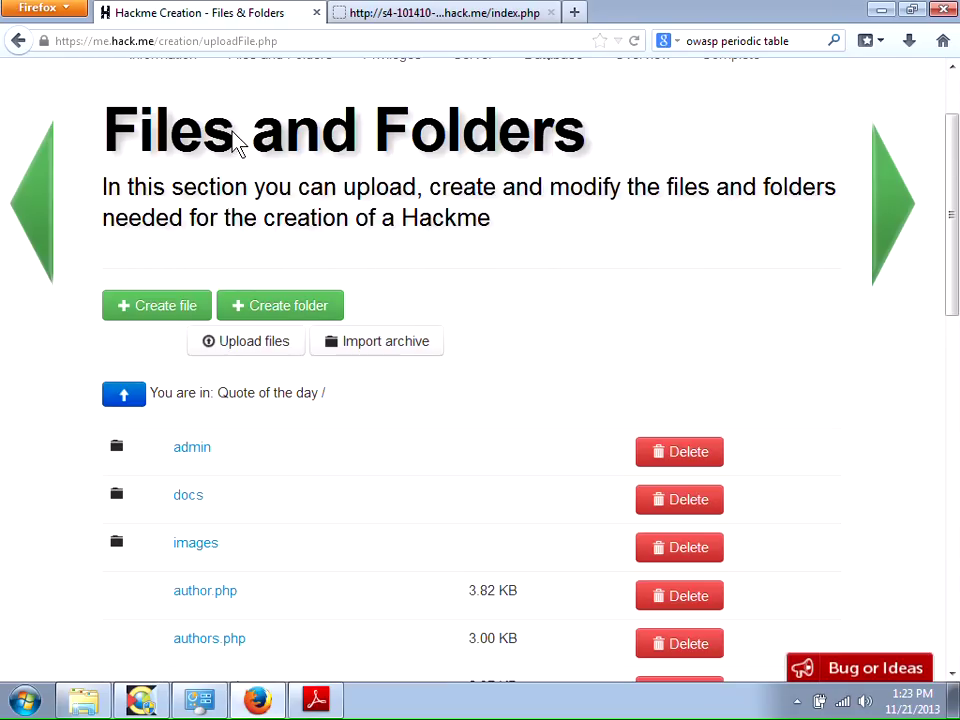
Look over the unpacked files and open the admin folder
scroll(566, 364, "down", 4)
scroll(563, 360, "down", 2)
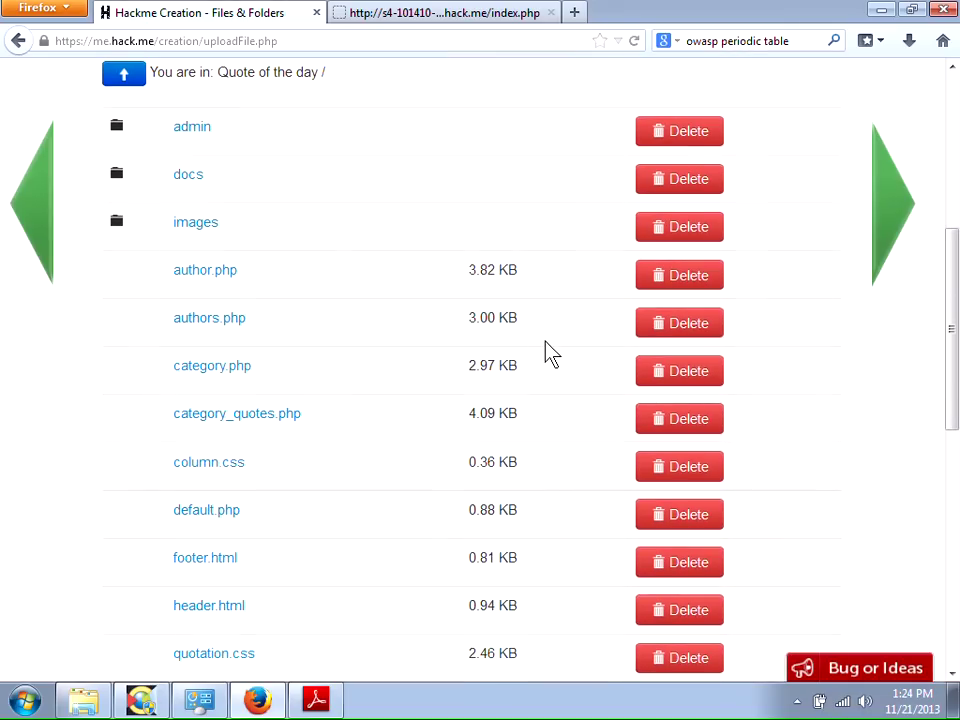
scroll(542, 341, "down", 4)
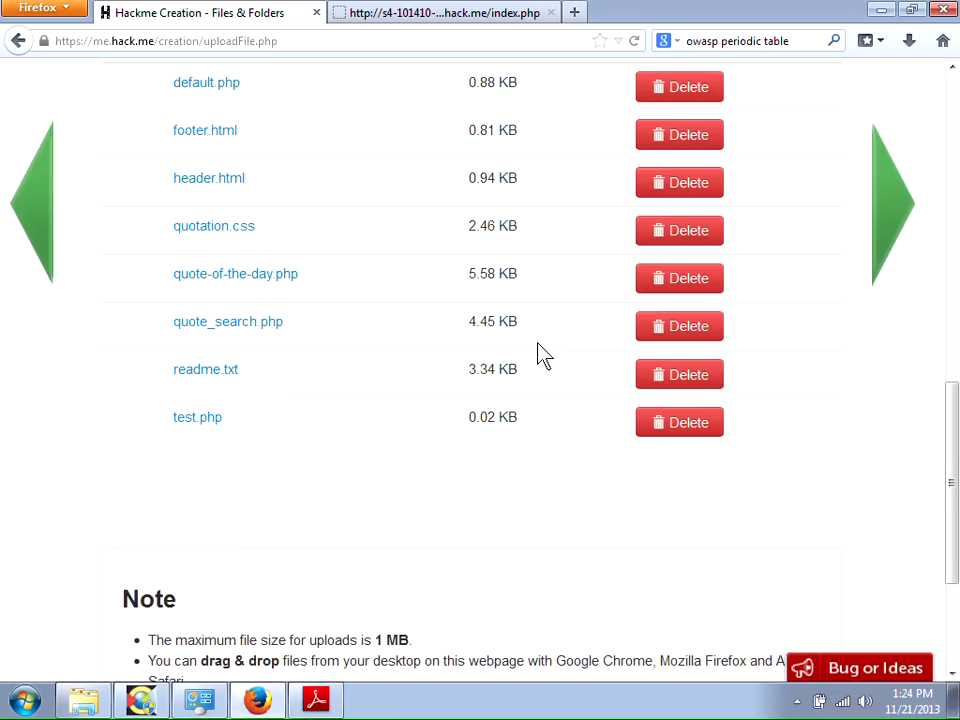
scroll(537, 362, "up", 6)
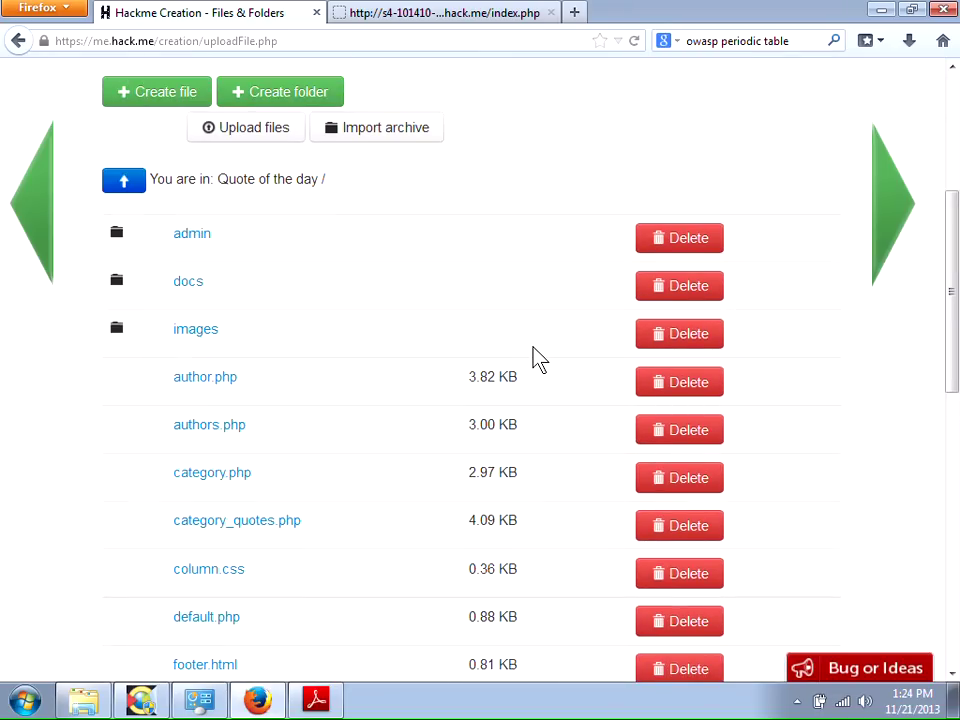
scroll(537, 357, "down", 2)
scroll(537, 357, "up", 4)
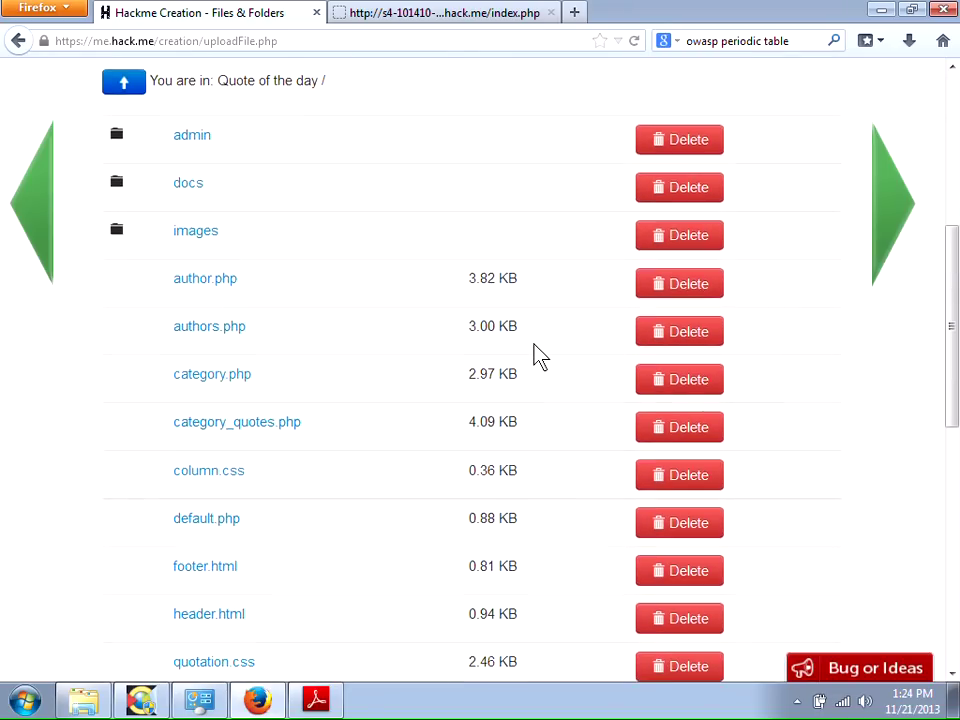
scroll(537, 357, "down", 2)
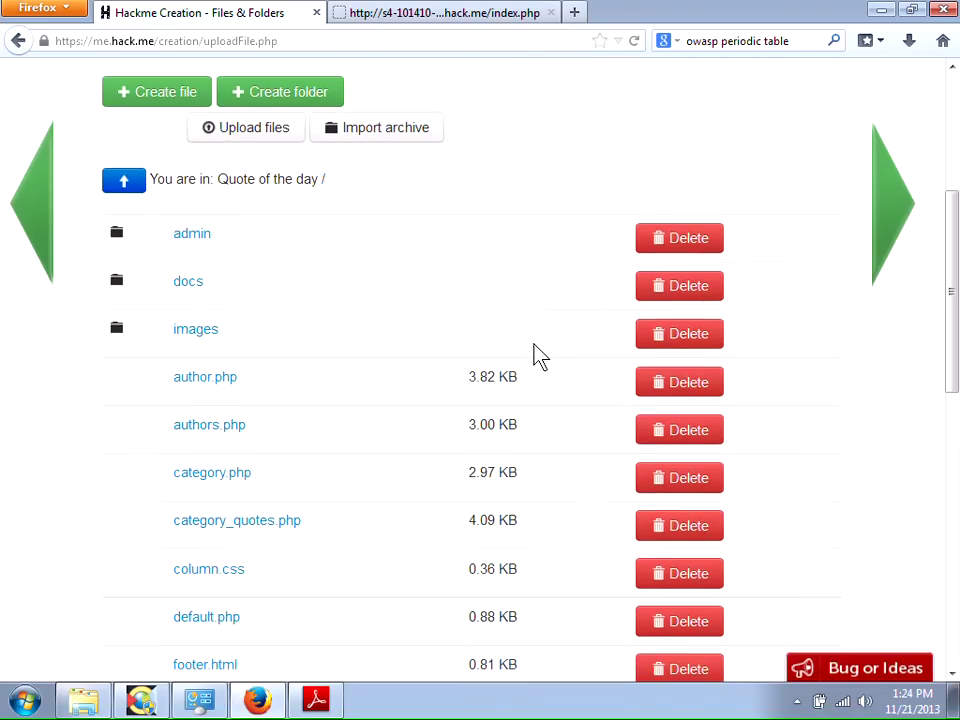
scroll(537, 357, "up", 4)
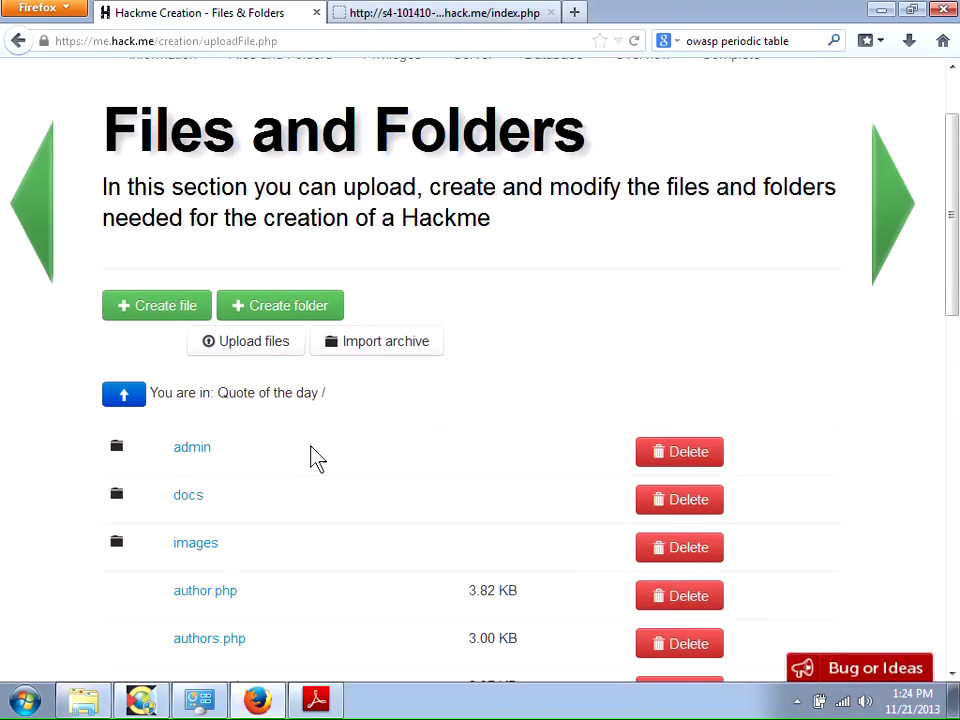
left_click(198, 452)
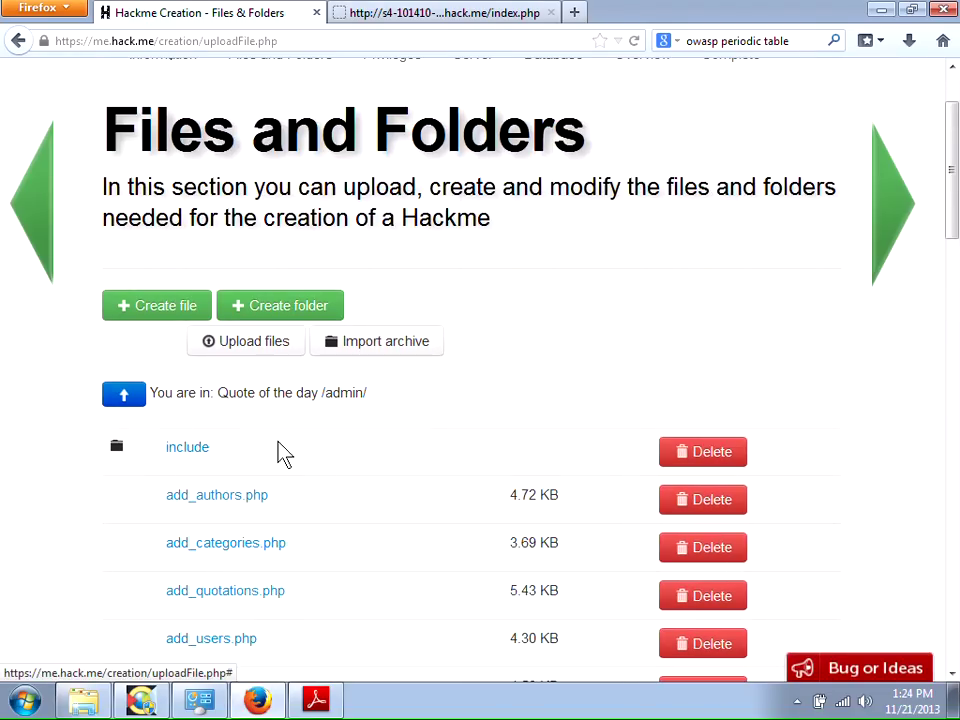
Open admin's include folder and then connect.php
scroll(279, 450, "down", 2)
scroll(278, 445, "down", 10)
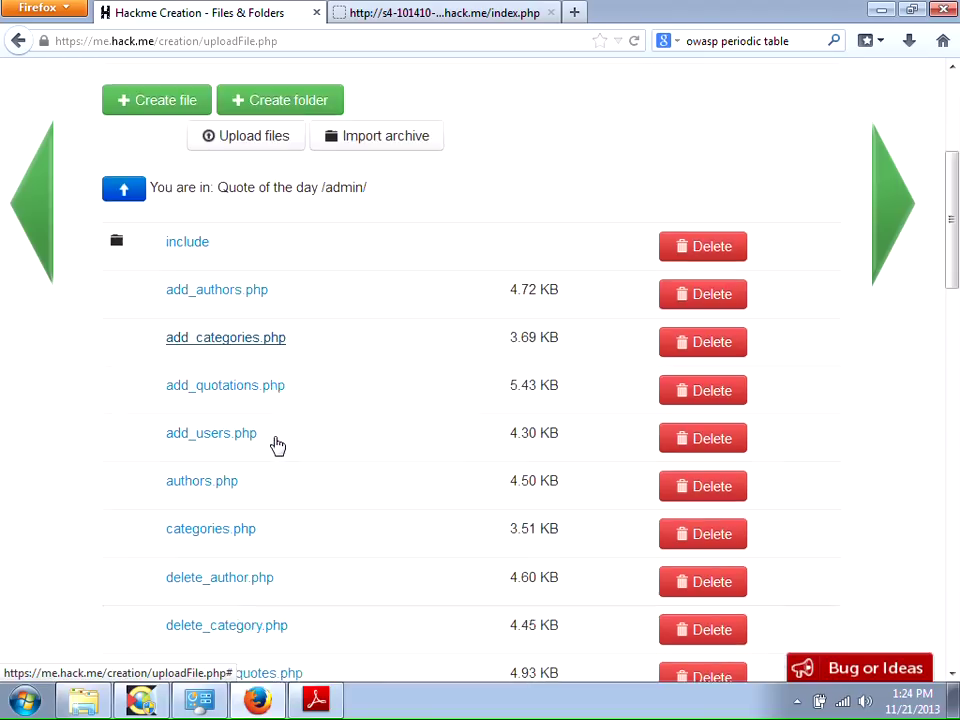
scroll(275, 445, "up", 13)
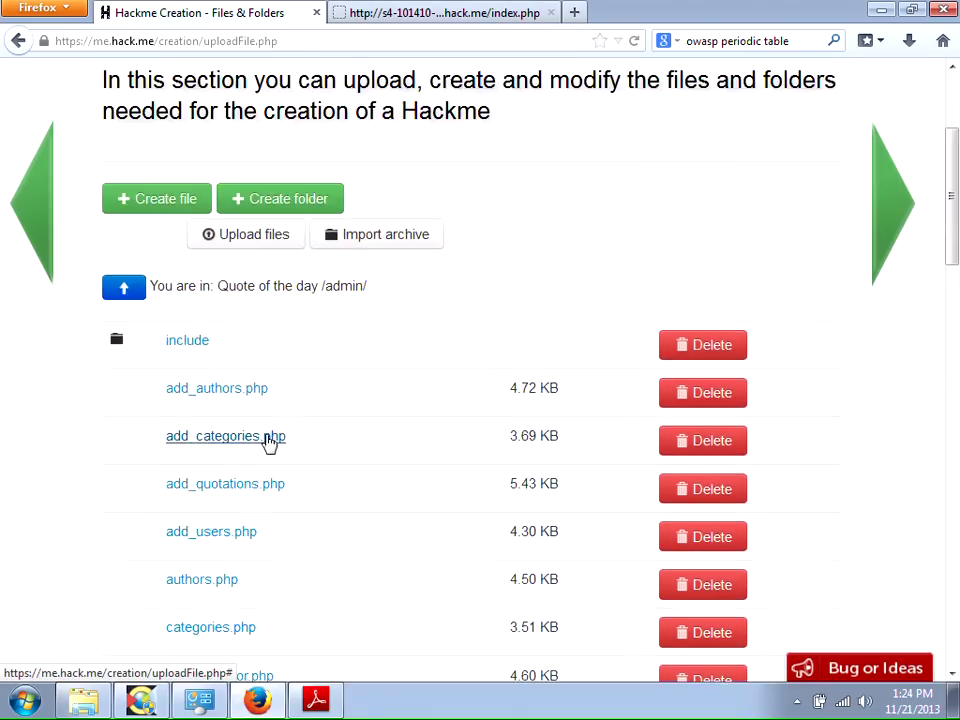
scroll(240, 460, "down", 1)
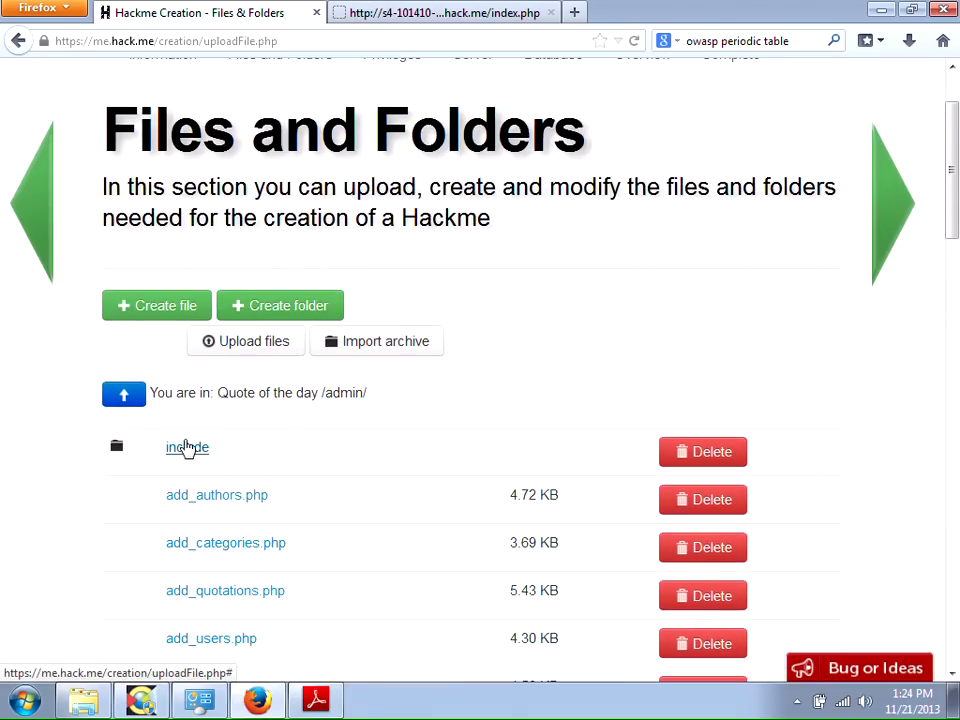
left_click(184, 448)
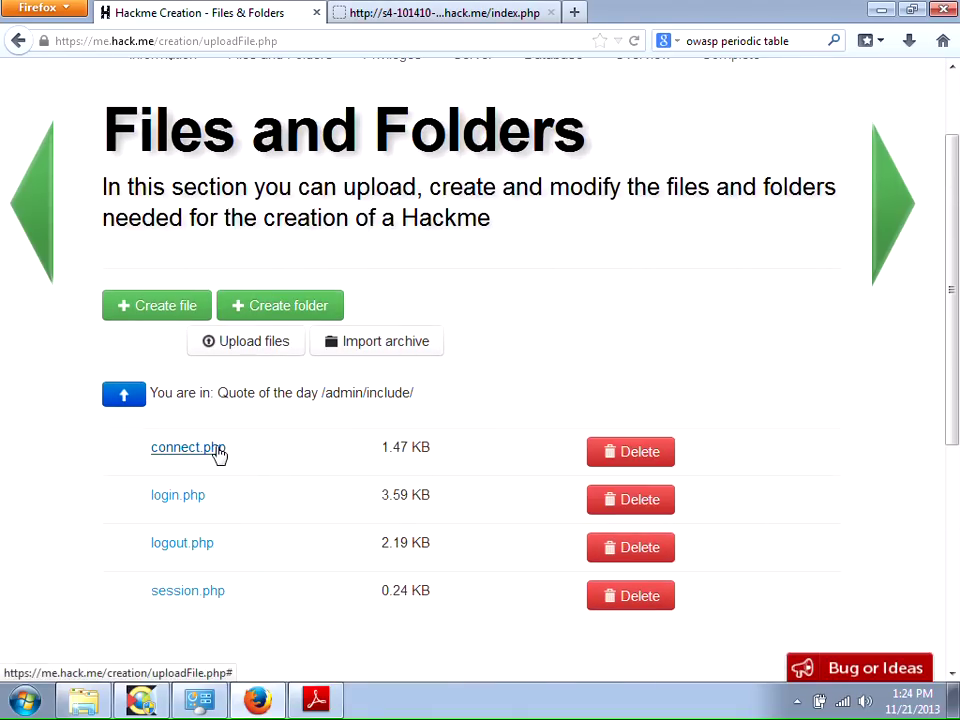
left_click(216, 453)
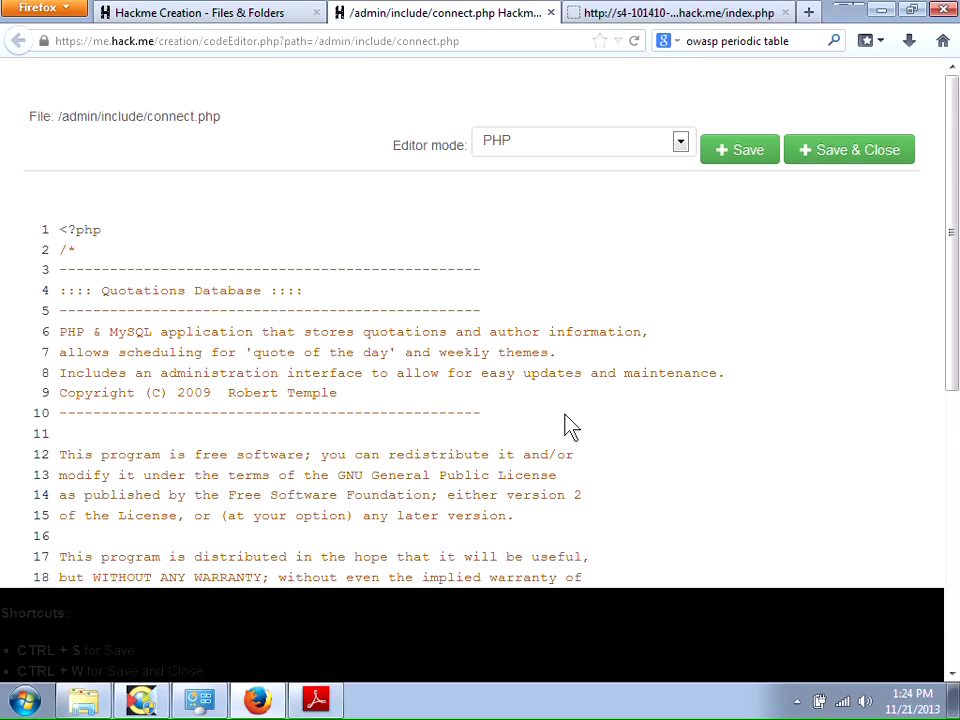
Inspect connect.php's dbconnect database name quotations, user and password, then return to Files & Folders
scroll(530, 445, "down", 5)
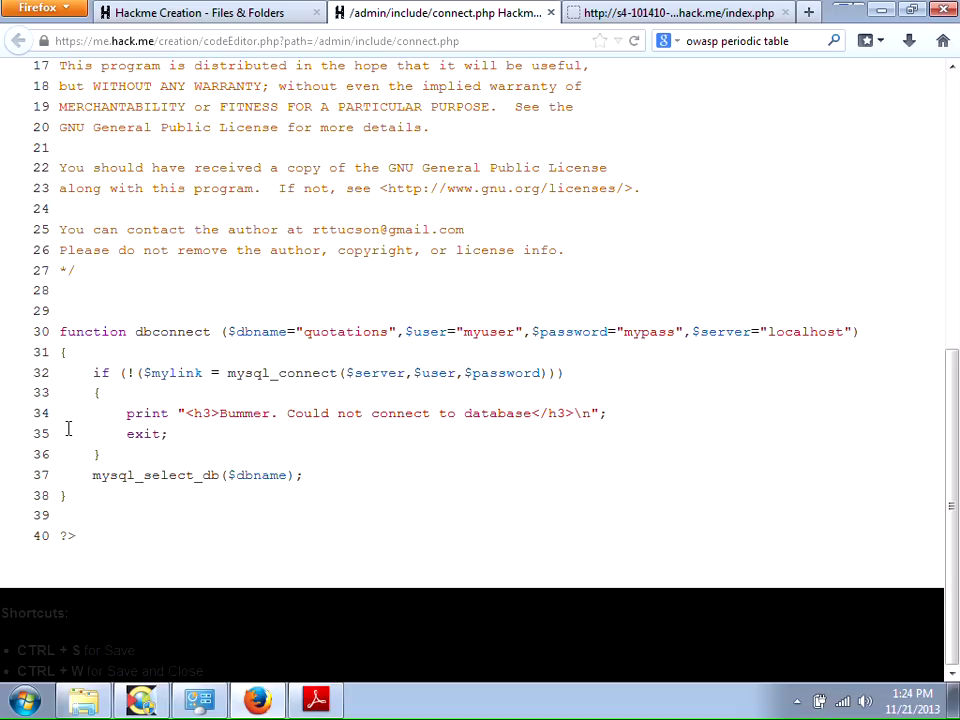
left_click_drag(302, 333, 389, 337)
double_click(490, 333)
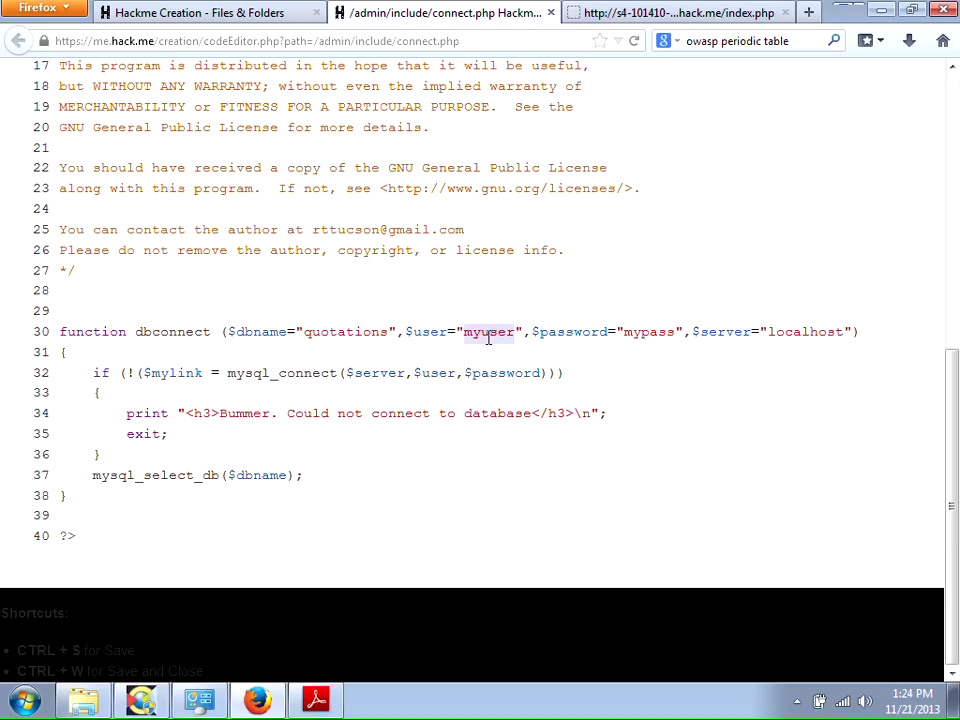
double_click(650, 333)
left_click(632, 382)
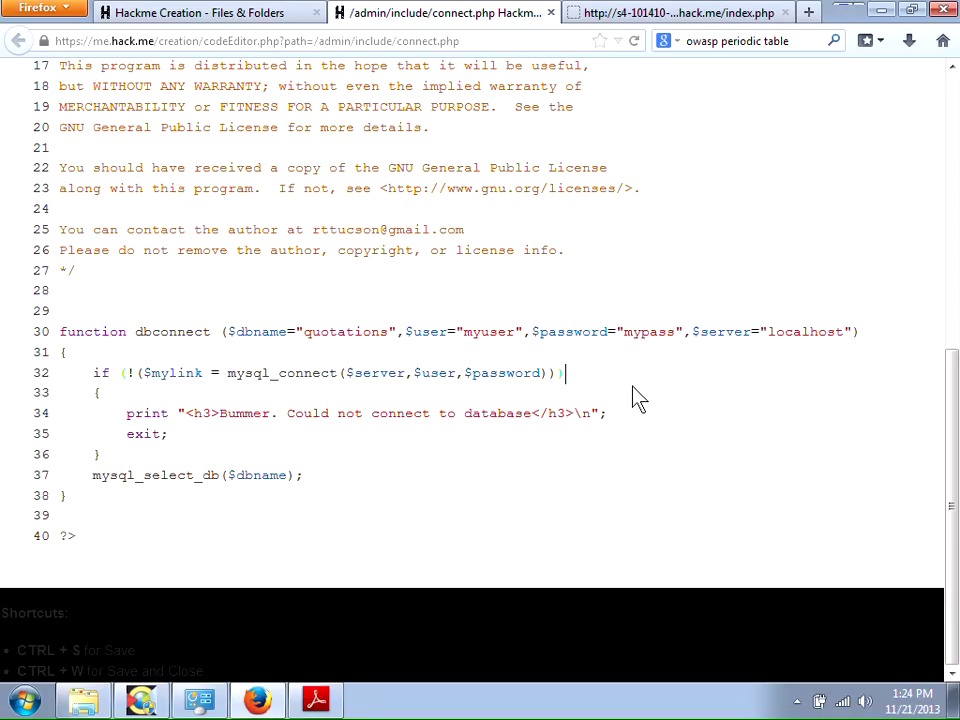
scroll(521, 139, "up", 10)
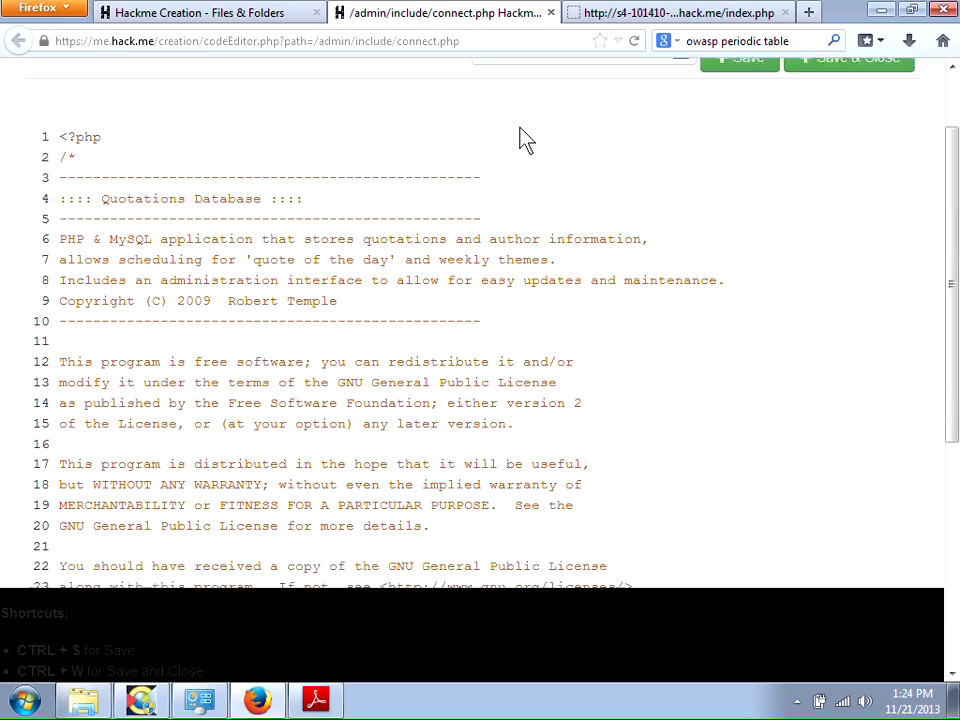
left_click(259, 16)
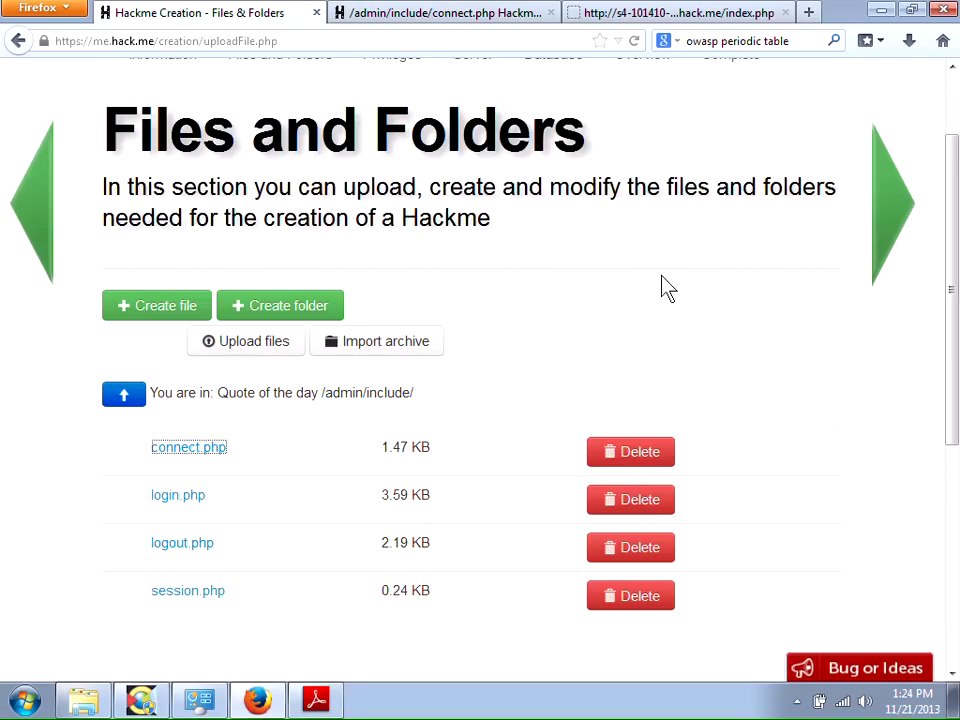
On the Privileges step set the images folder to Write, then advance to Server configuration
left_click(881, 214)
scroll(735, 272, "down", 2)
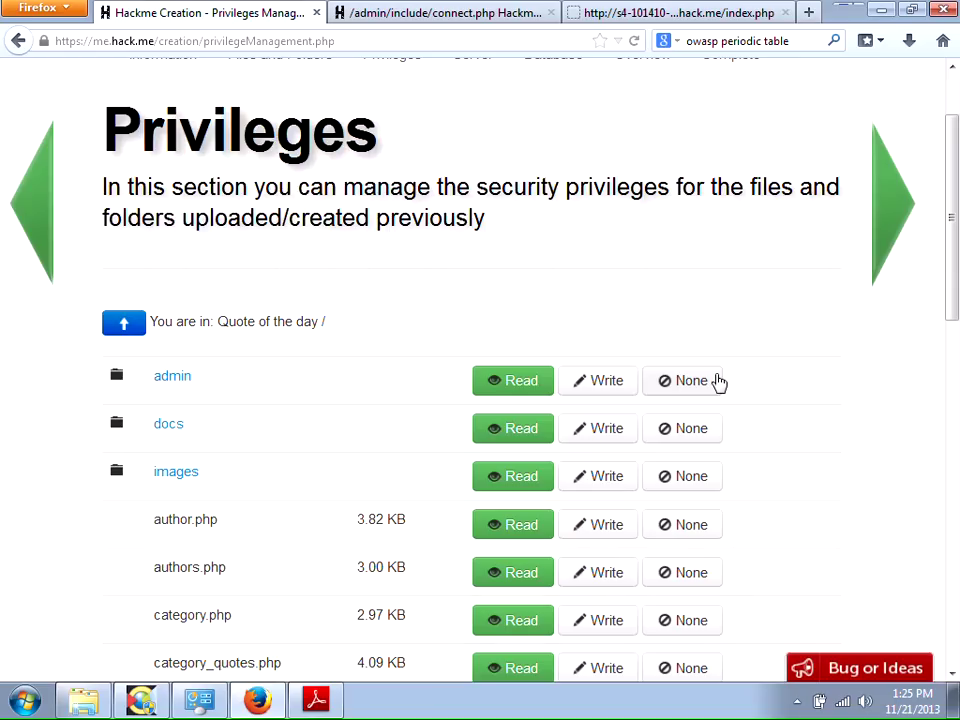
scroll(628, 390, "down", 3)
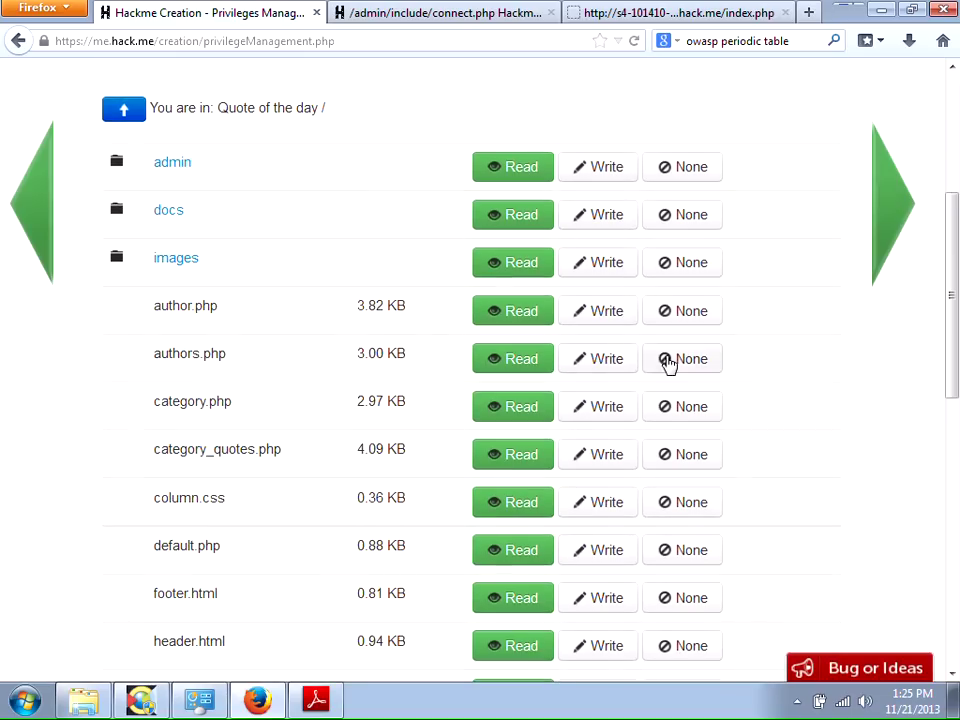
left_click(603, 268)
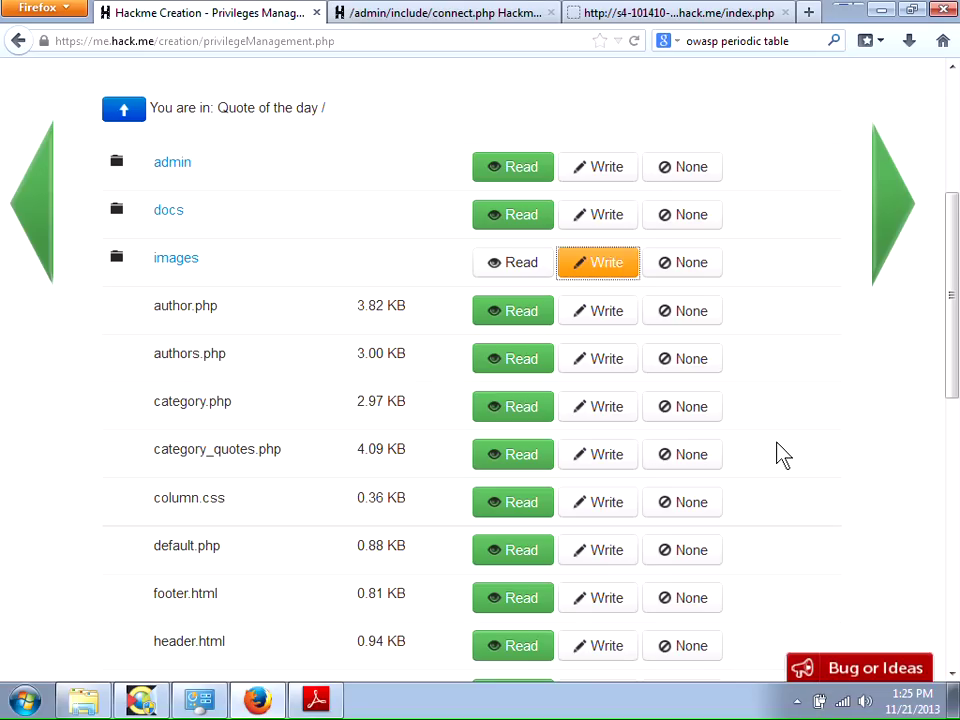
scroll(666, 334, "up", 5)
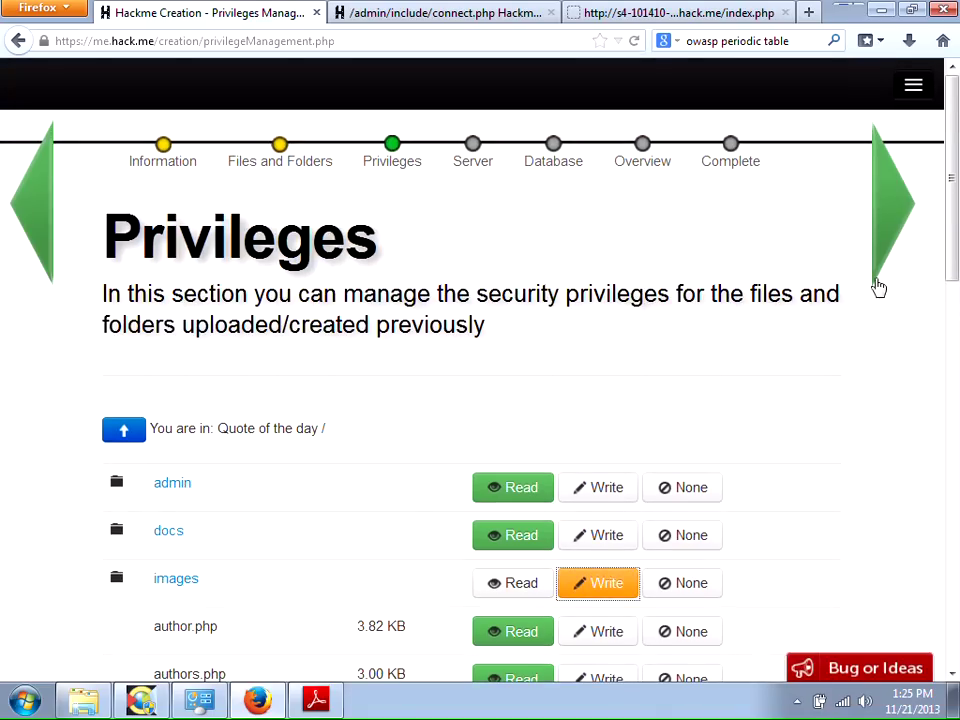
left_click(885, 217)
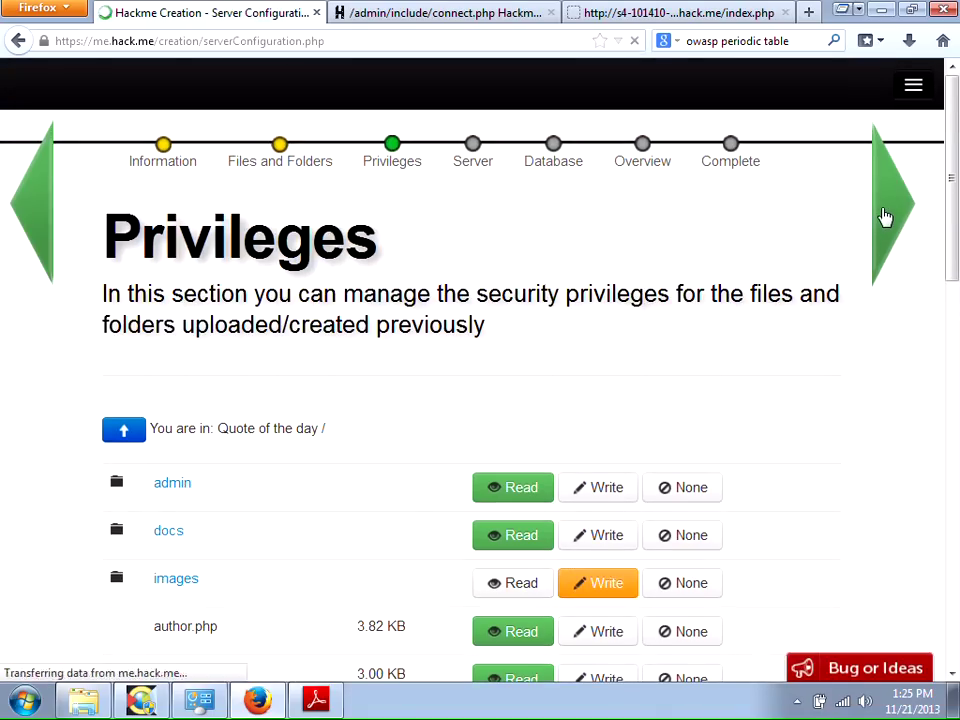
Set /default.php as the index page and add PHP 5.3.16 as the server-side script
scroll(824, 333, "down", 2)
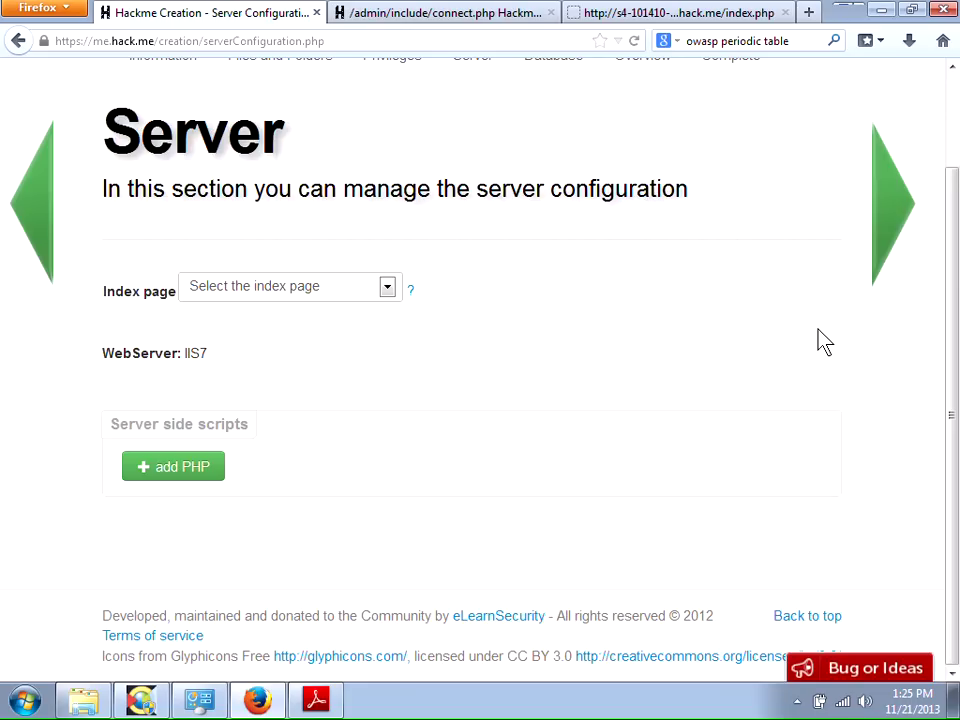
double_click(197, 356)
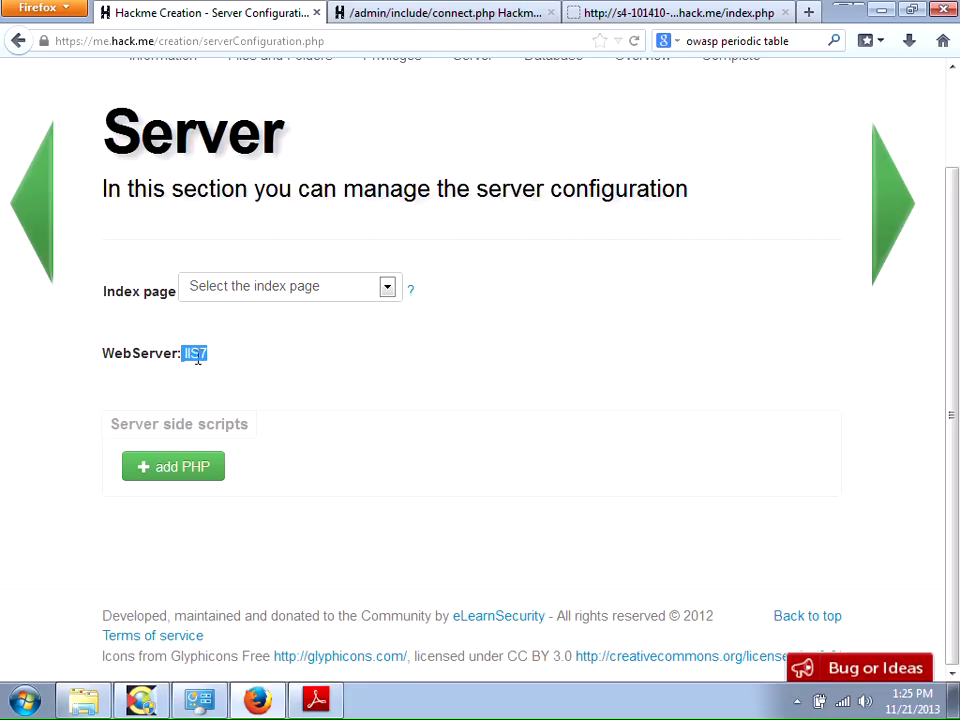
left_click(239, 358)
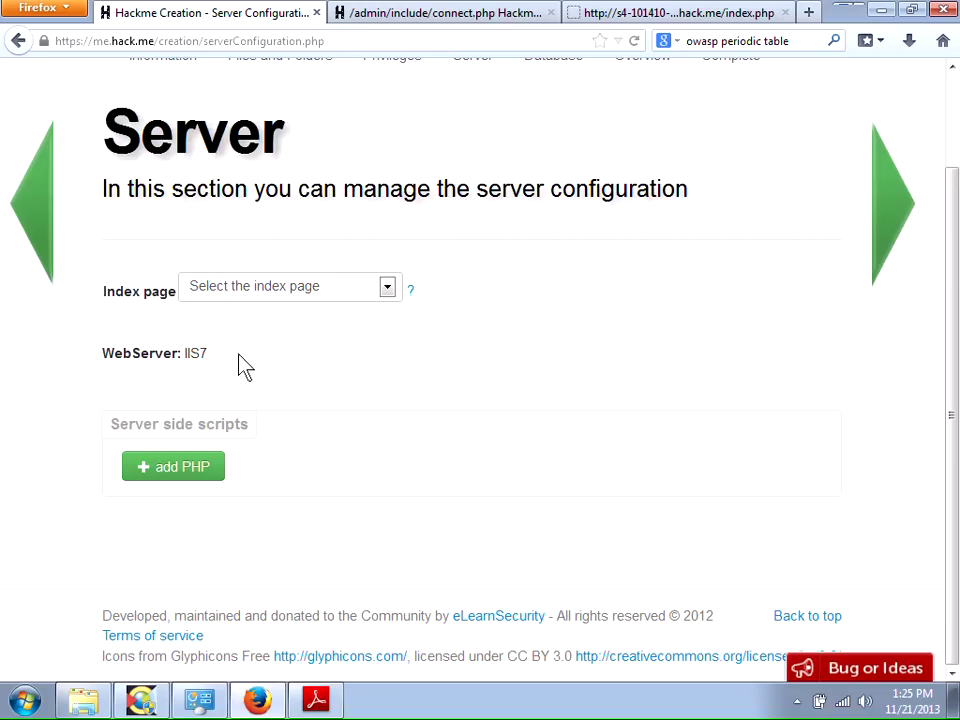
left_click(287, 292)
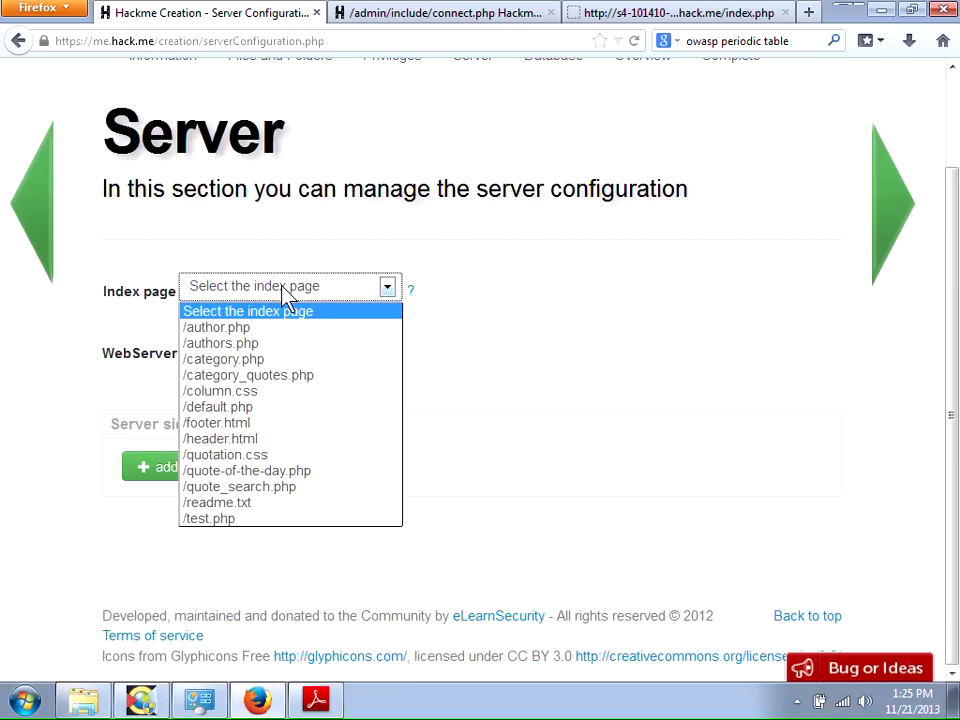
left_click(305, 416)
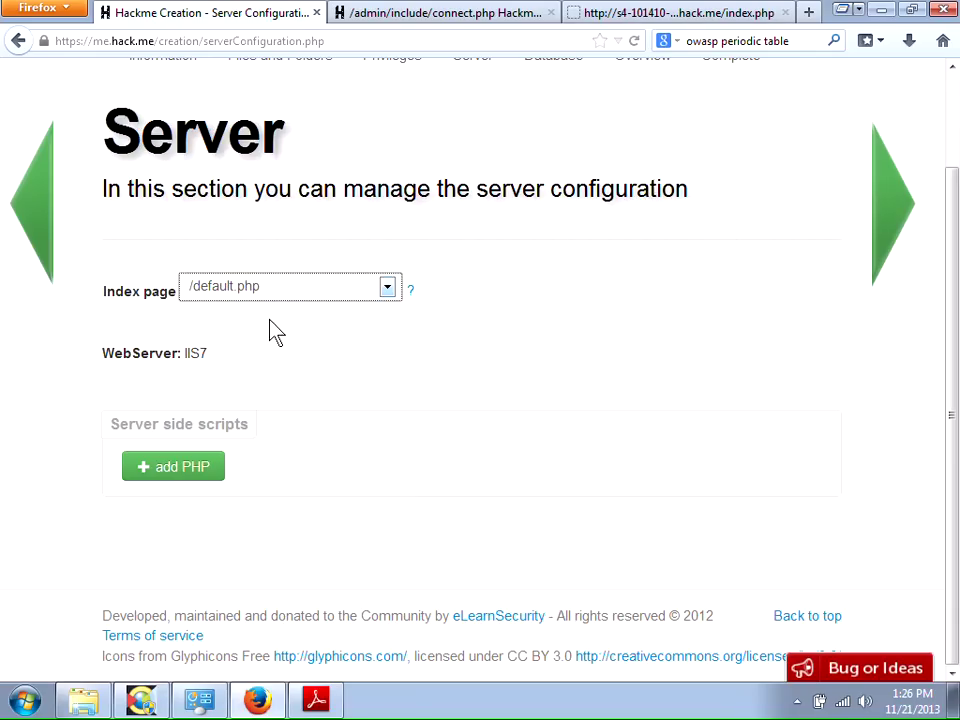
left_click(351, 380)
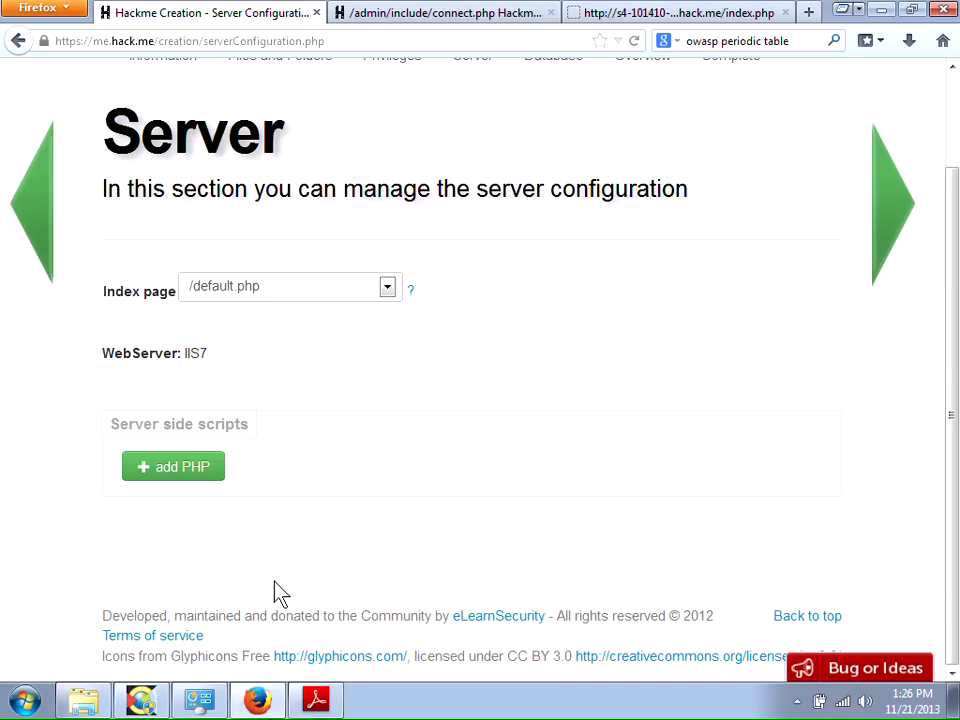
left_click(184, 485)
Enable php_mysql.dll and php_mysqli.dll together in PHP's Enabled Dynamic Libraries list
scroll(388, 482, "down", 1)
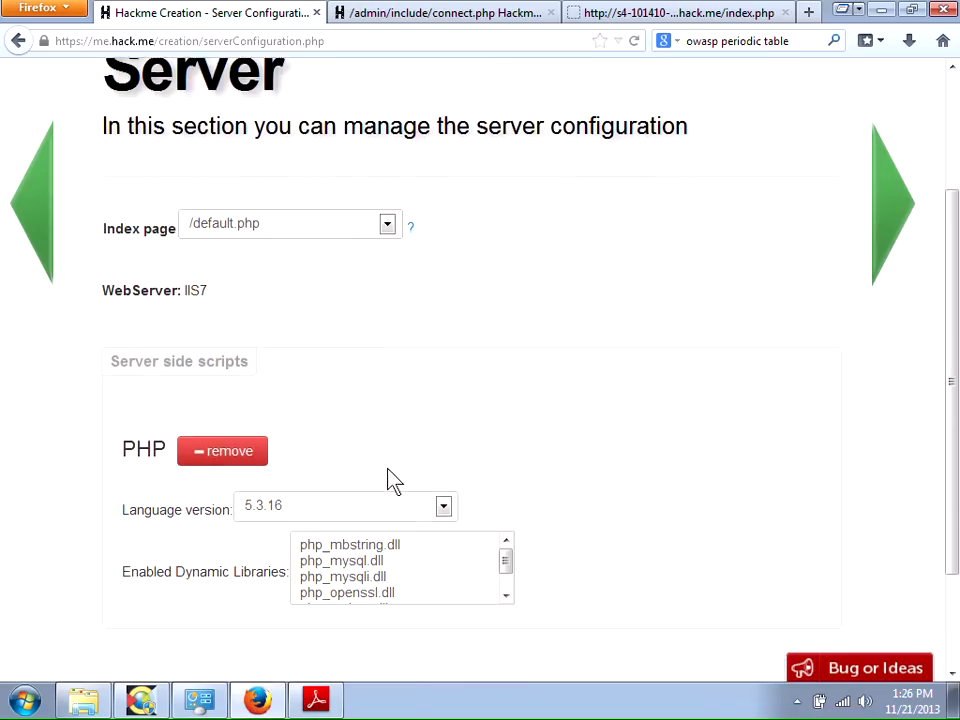
scroll(400, 485, "down", 2)
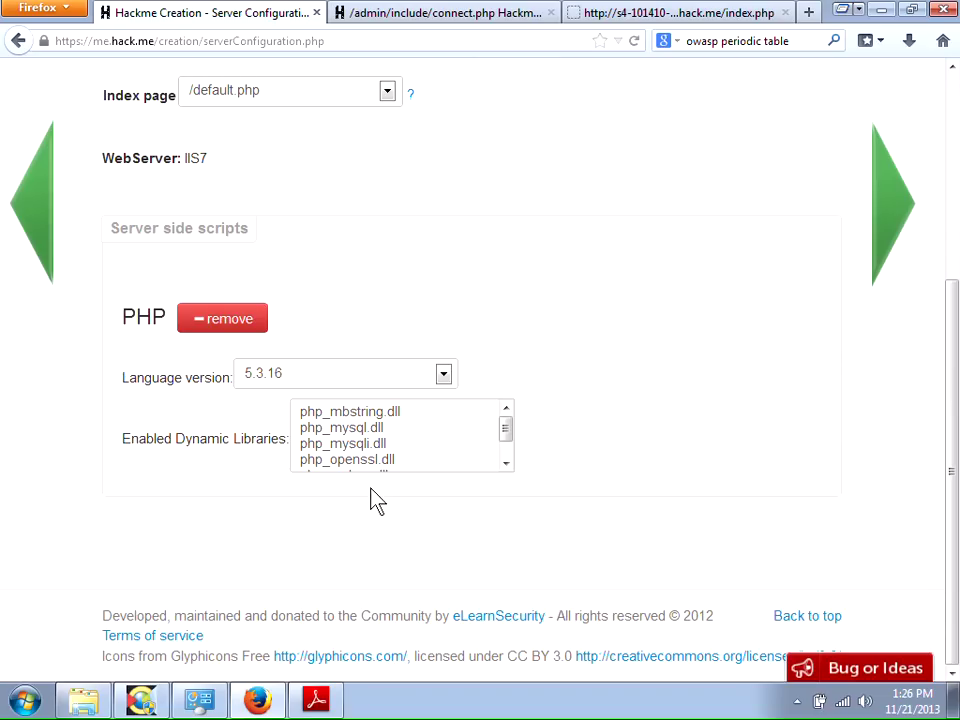
scroll(362, 438, "down", 1)
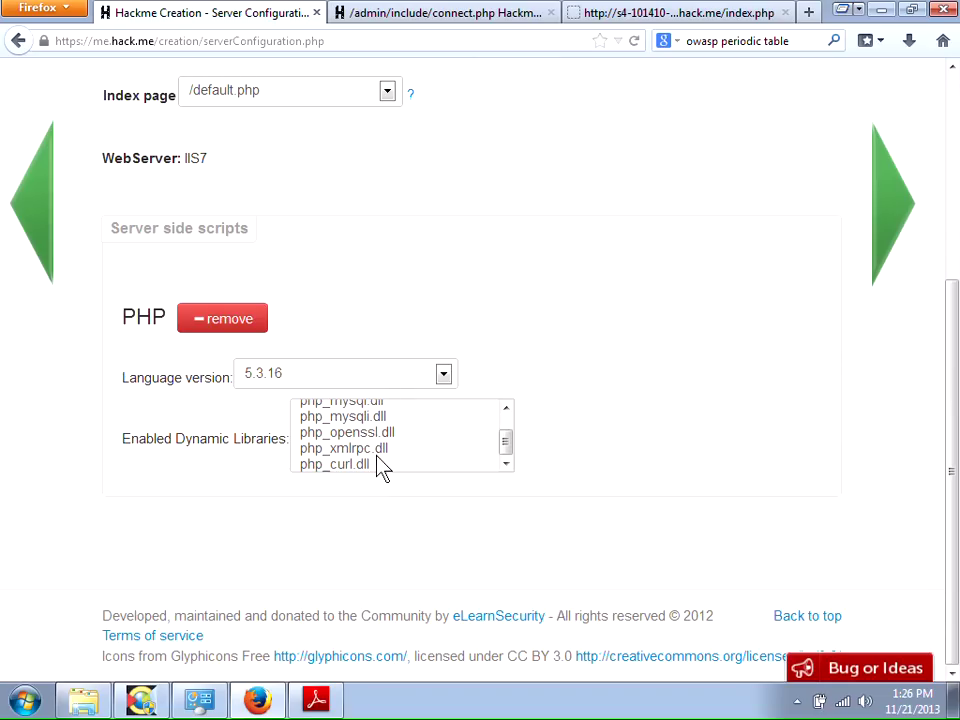
scroll(378, 466, "up", 3)
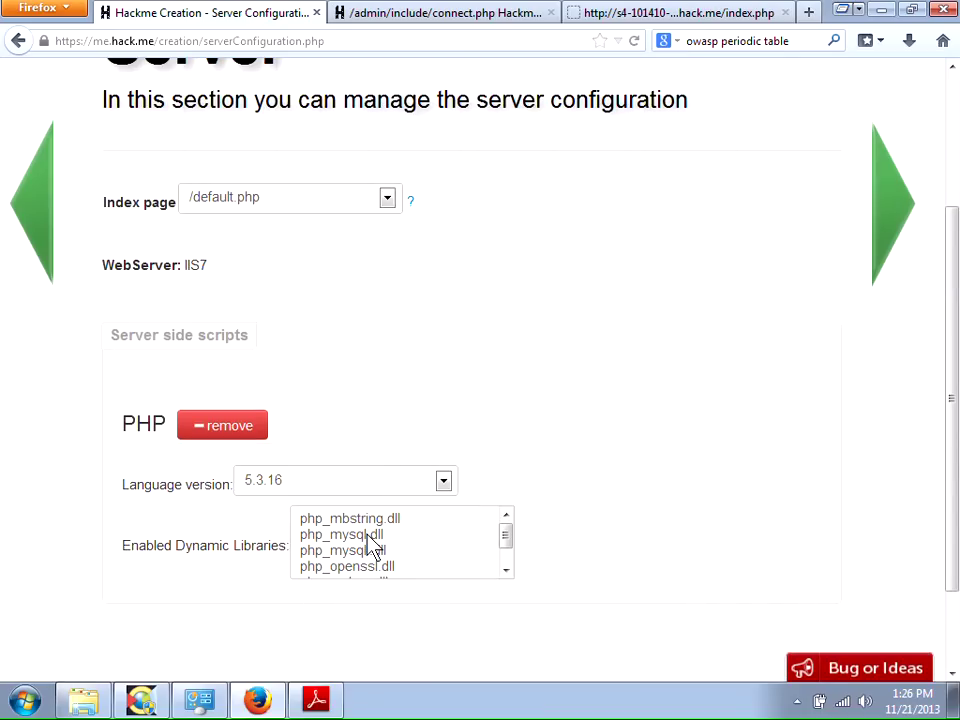
left_click_drag(367, 535, 367, 549)
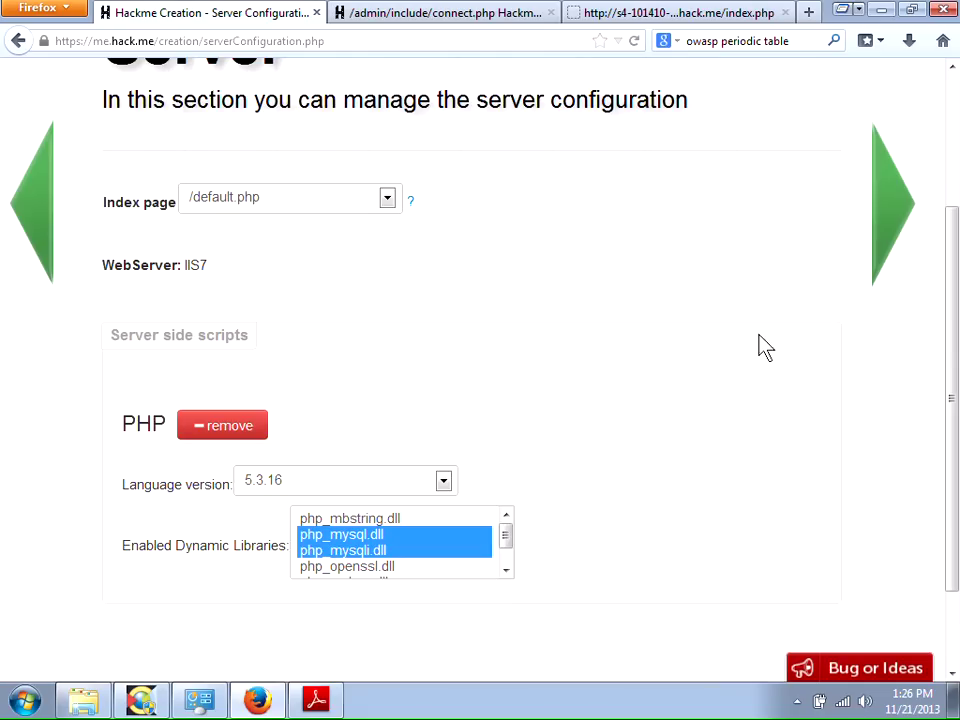
scroll(760, 345, "up", 3)
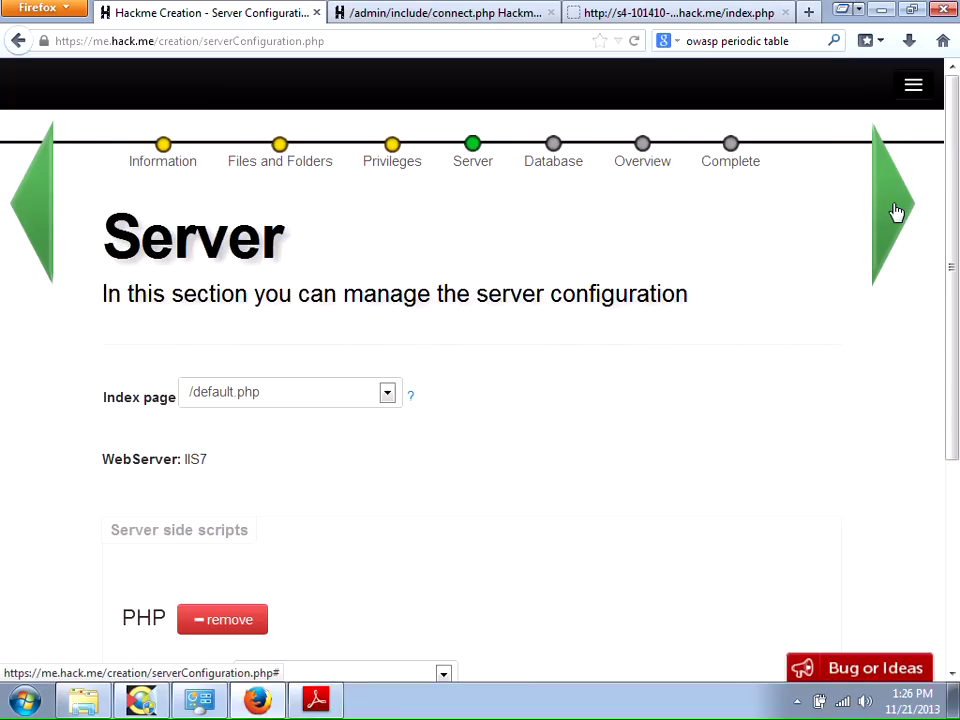
On the Database step, turn on 'I want to use databases' with MySQL 5.1 as DBMS
left_click(896, 212)
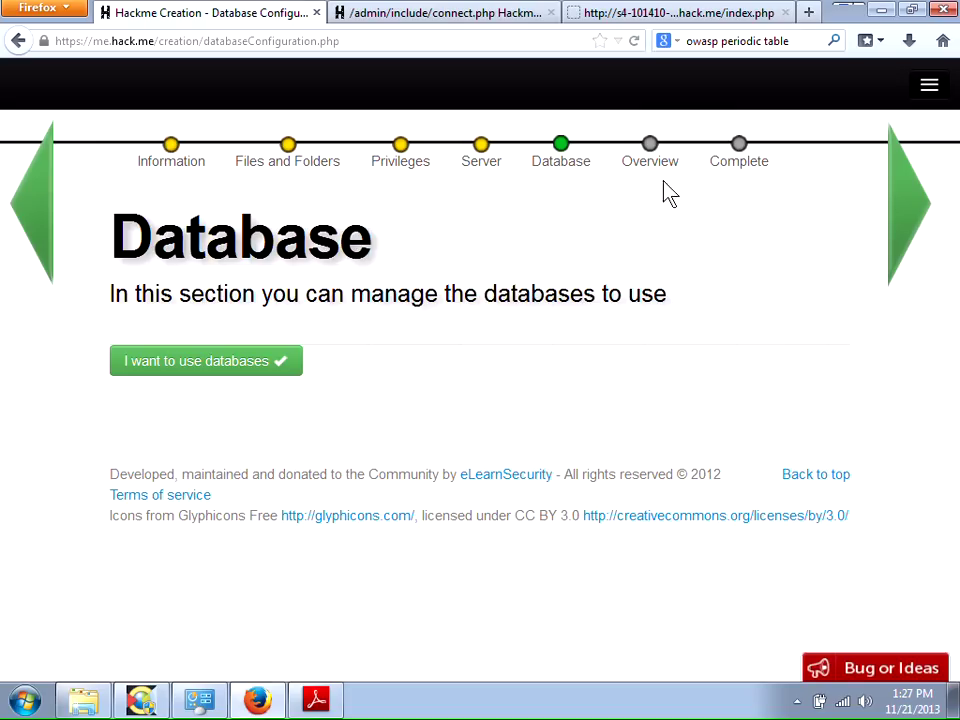
left_click(240, 365)
scroll(392, 330, "down", 4)
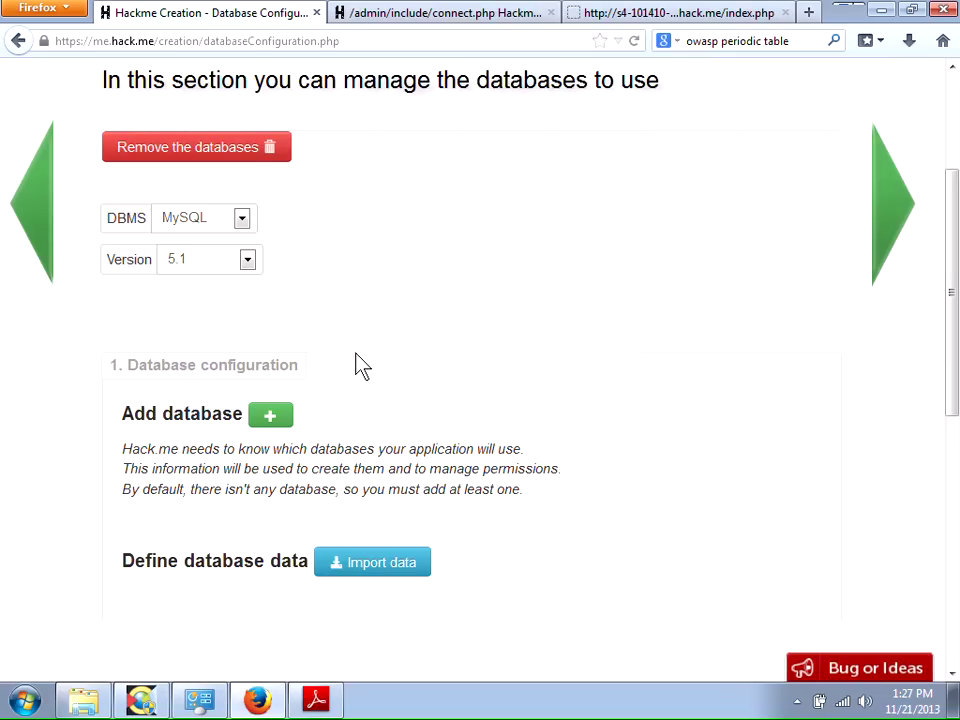
scroll(407, 294, "down", 2)
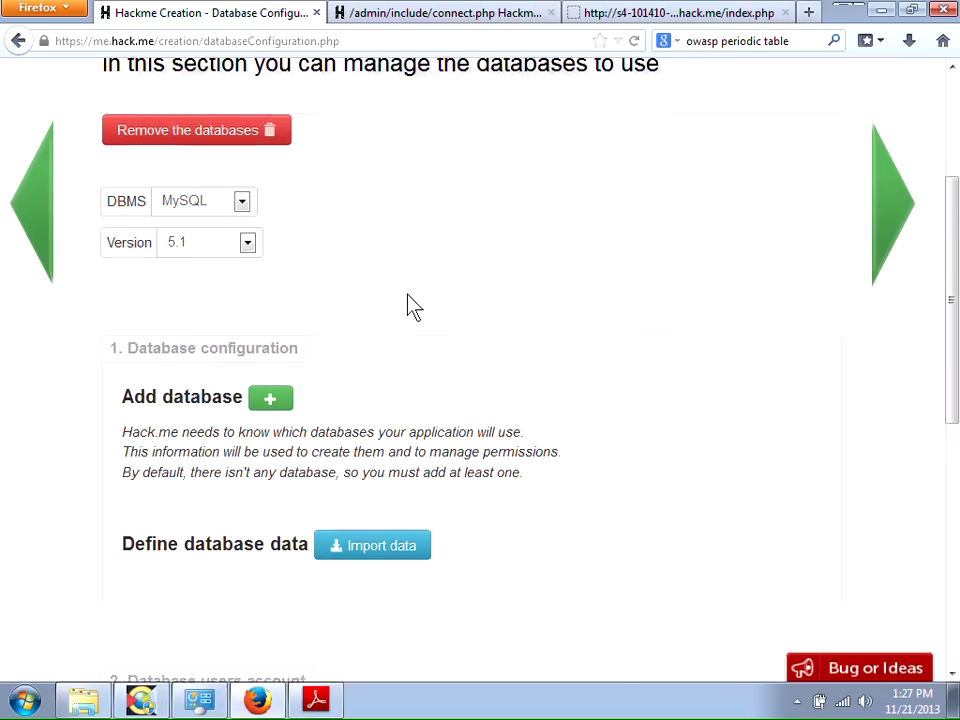
scroll(407, 294, "down", 2)
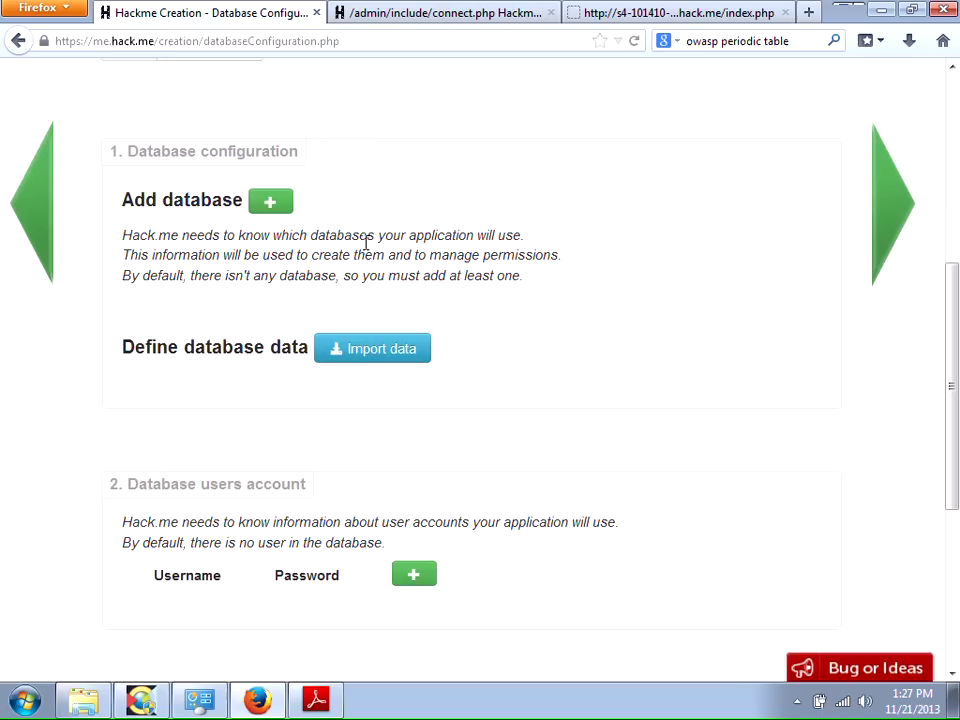
Add a new database entry named 'quotations' to the hackme's database configuration
left_click(271, 208)
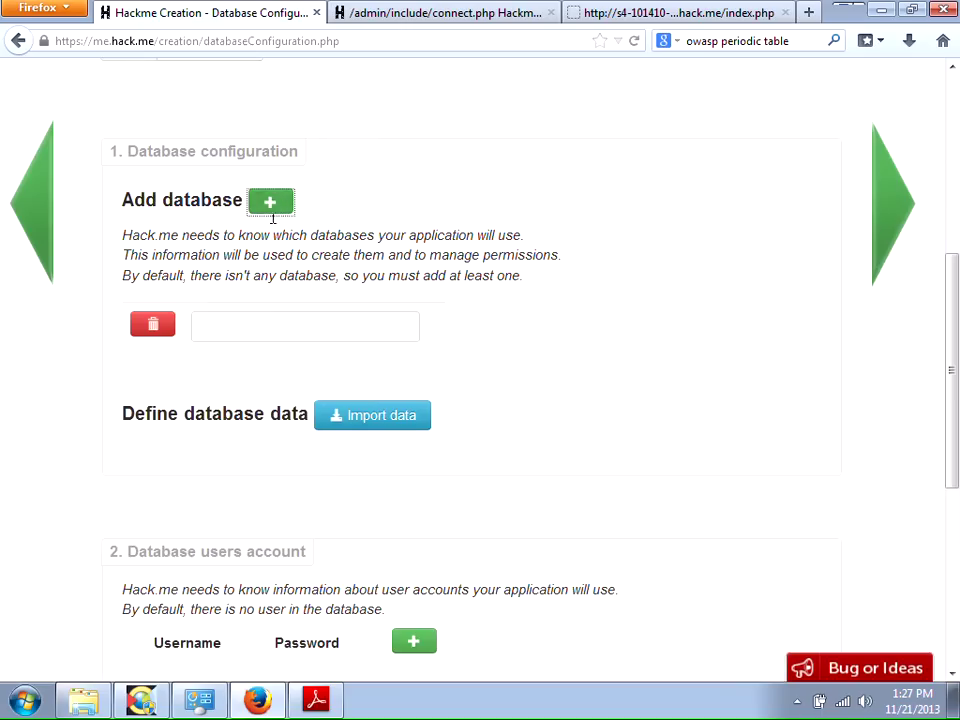
left_click(257, 316)
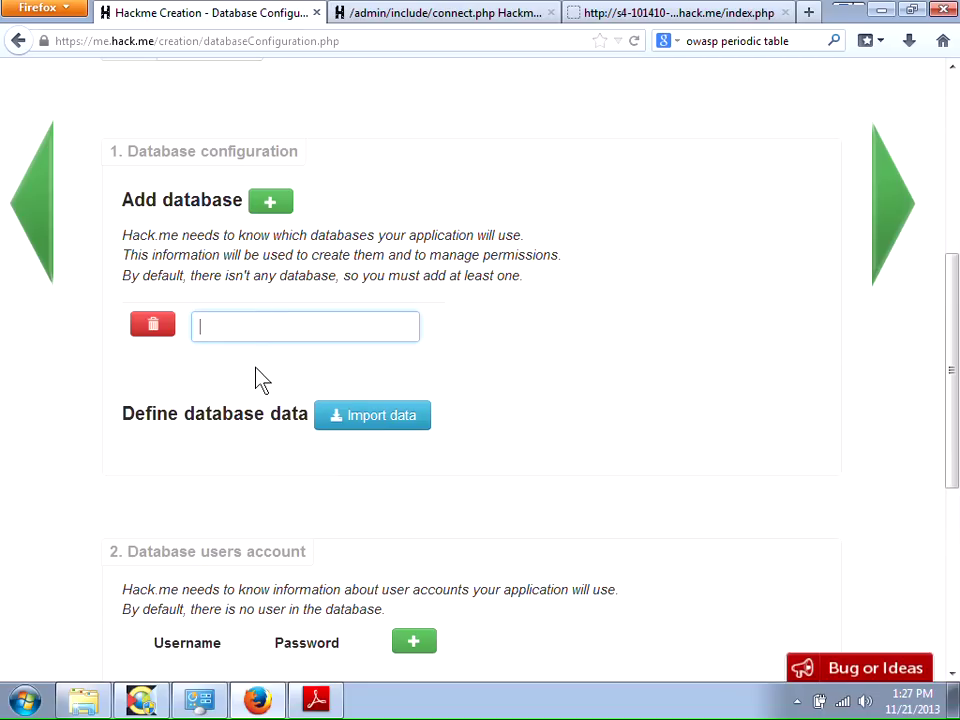
type("quotations")
key("Return")
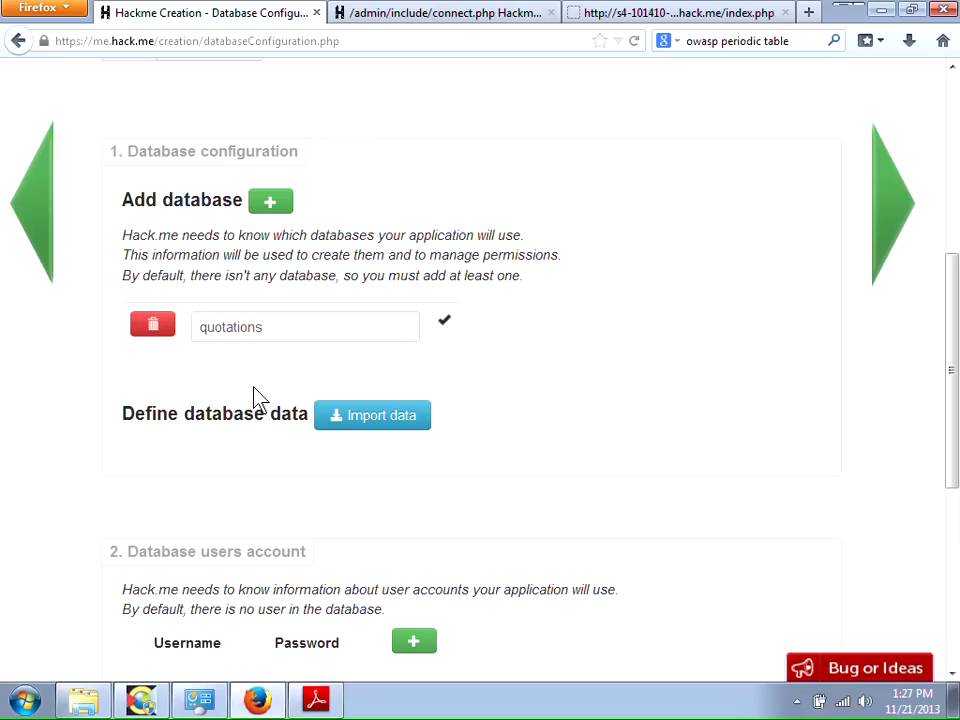
scroll(250, 365, "down", 4)
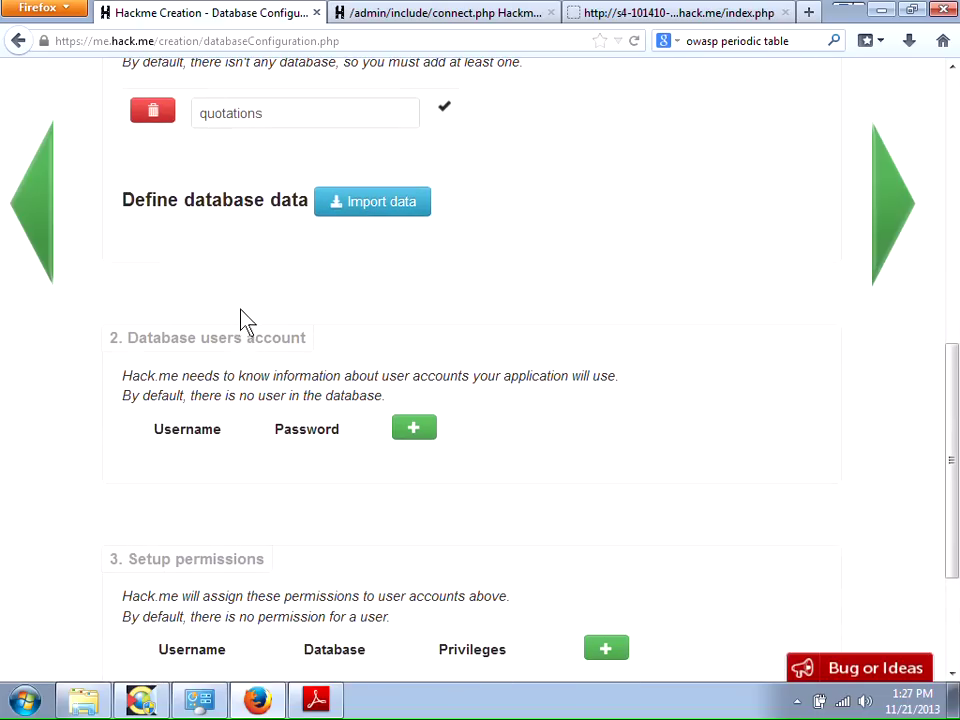
Under Import data, use 'Help me in filling the database' to open phpMyAdmin's demo login
left_click(376, 207)
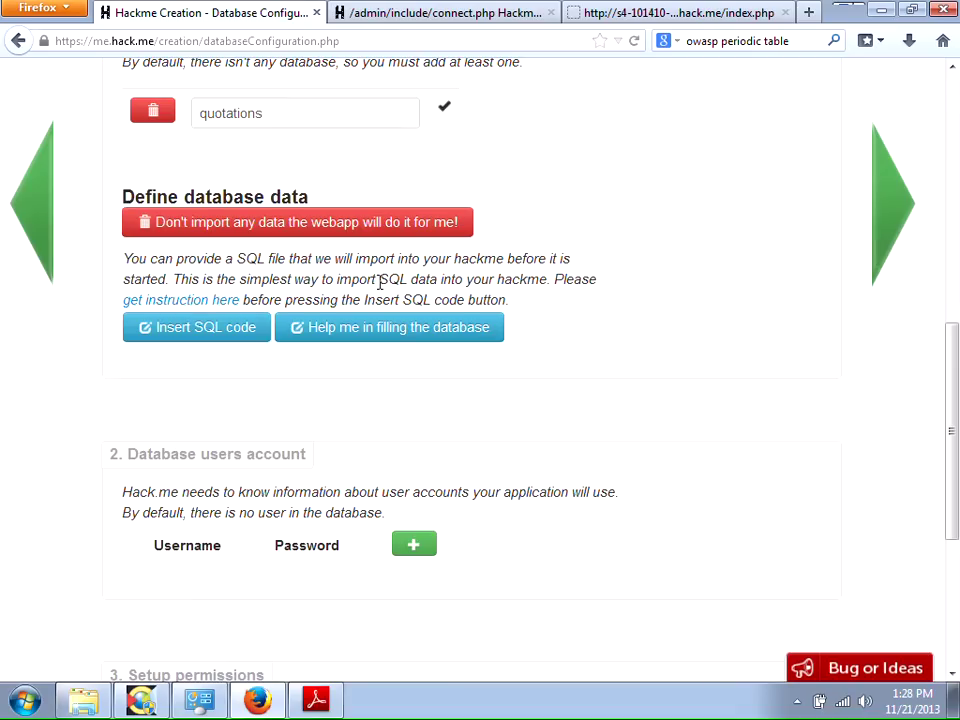
left_click(419, 338)
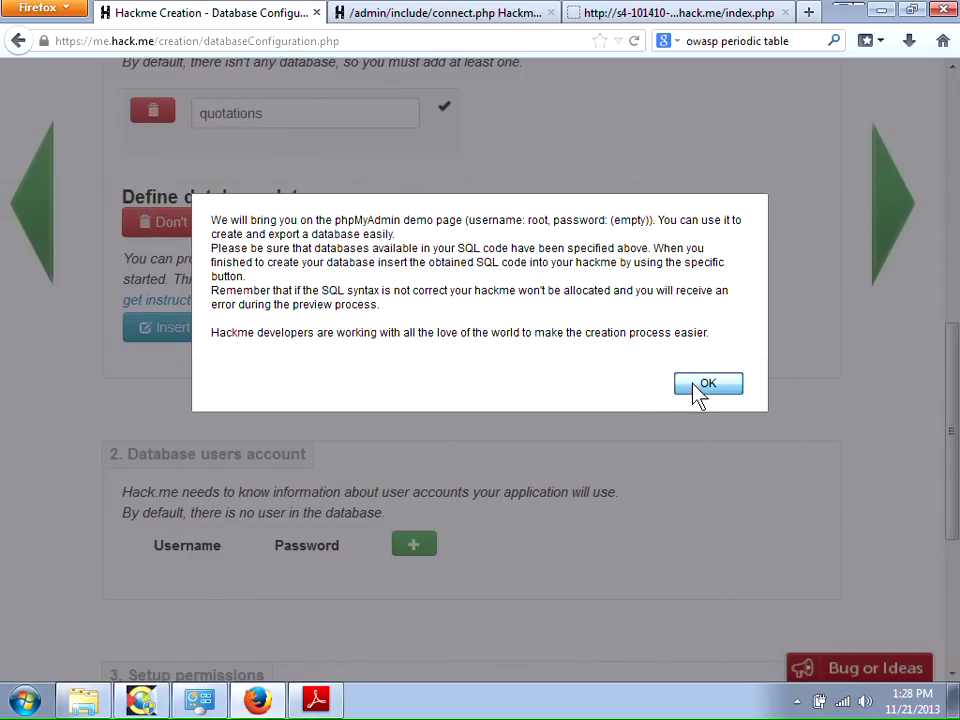
left_click(700, 390)
left_click(583, 447)
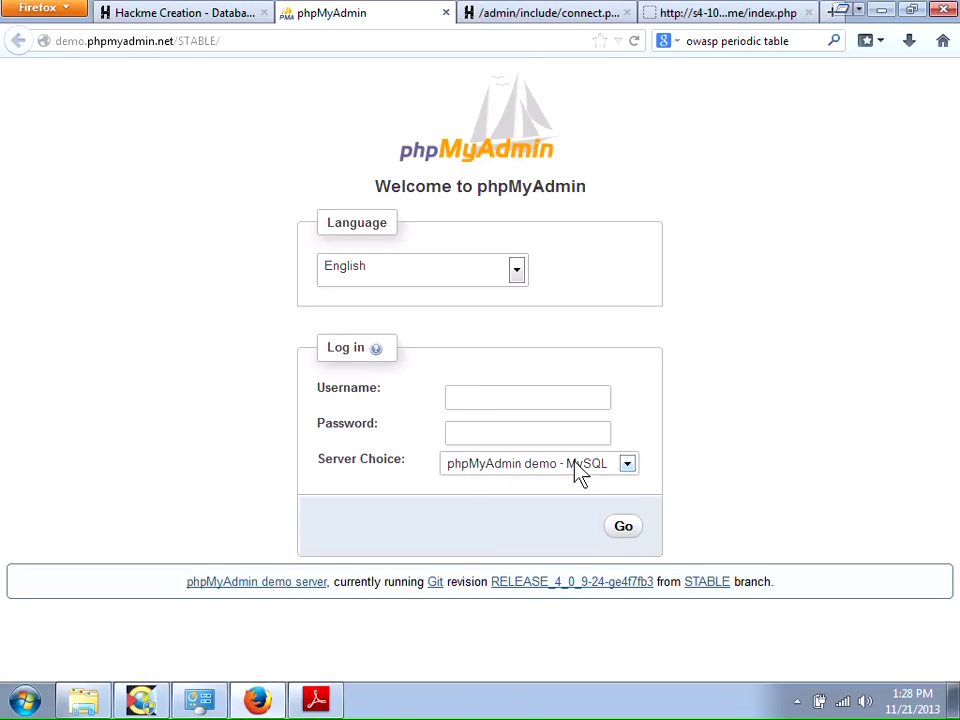
Log in to the phpMyAdmin demo server as root
type("root")
left_click(632, 528)
left_click(588, 451)
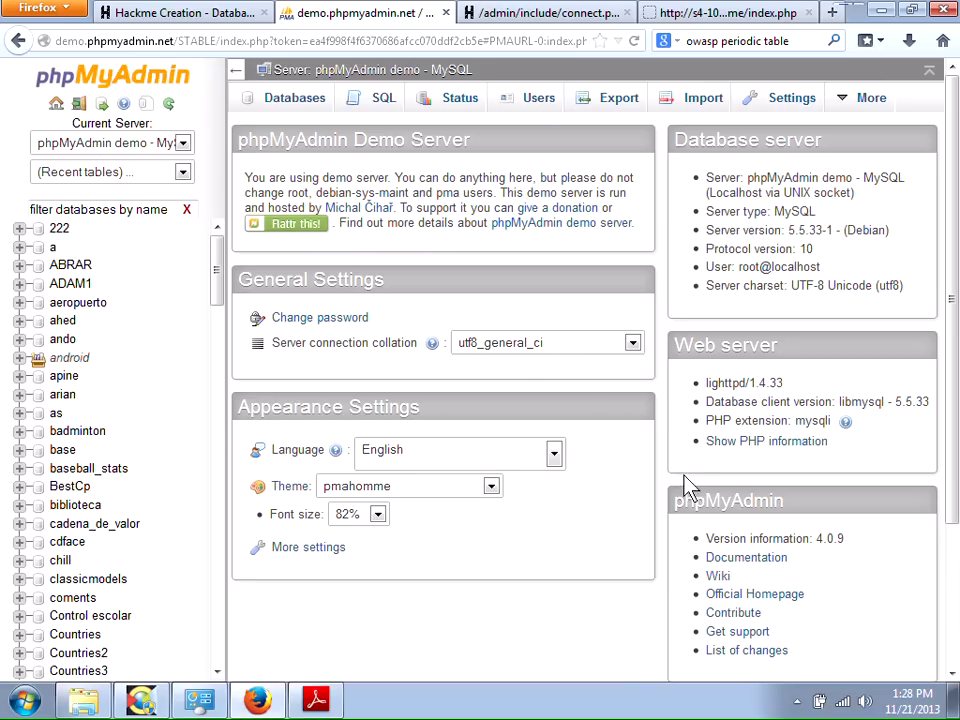
Create an empty 'quotations' database, open it in the tree, and return to Hack.me
left_click(294, 100)
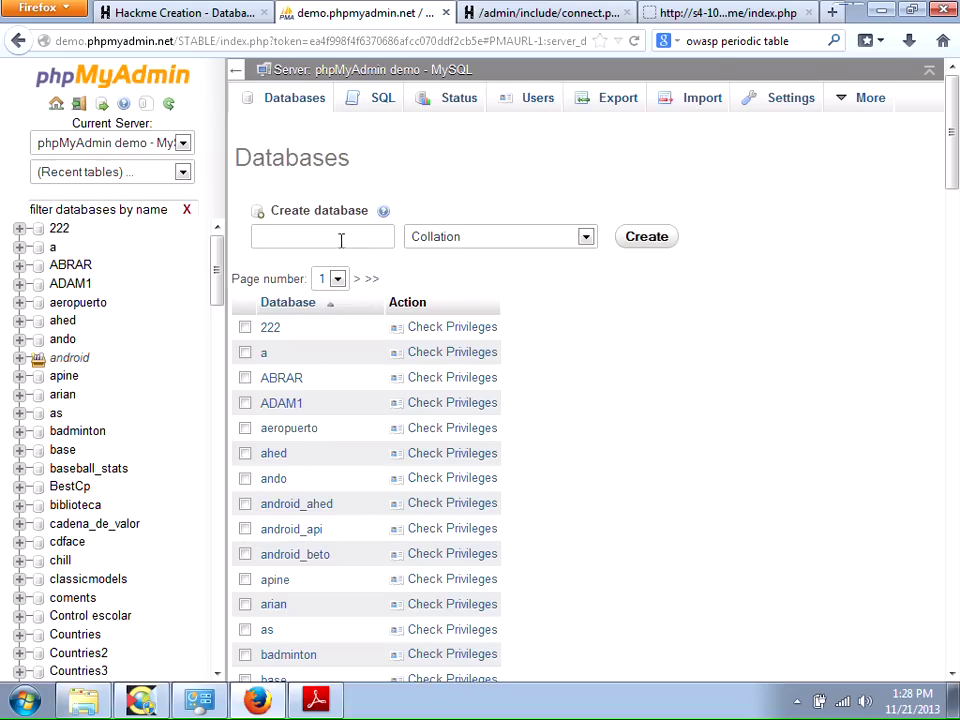
type("quotat")
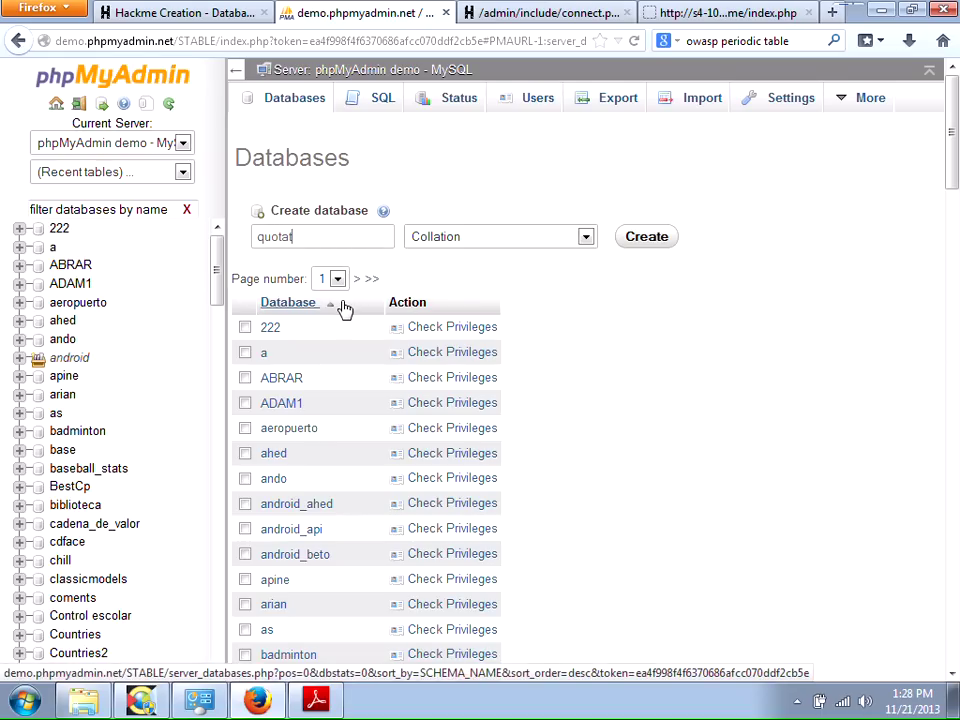
type("ions")
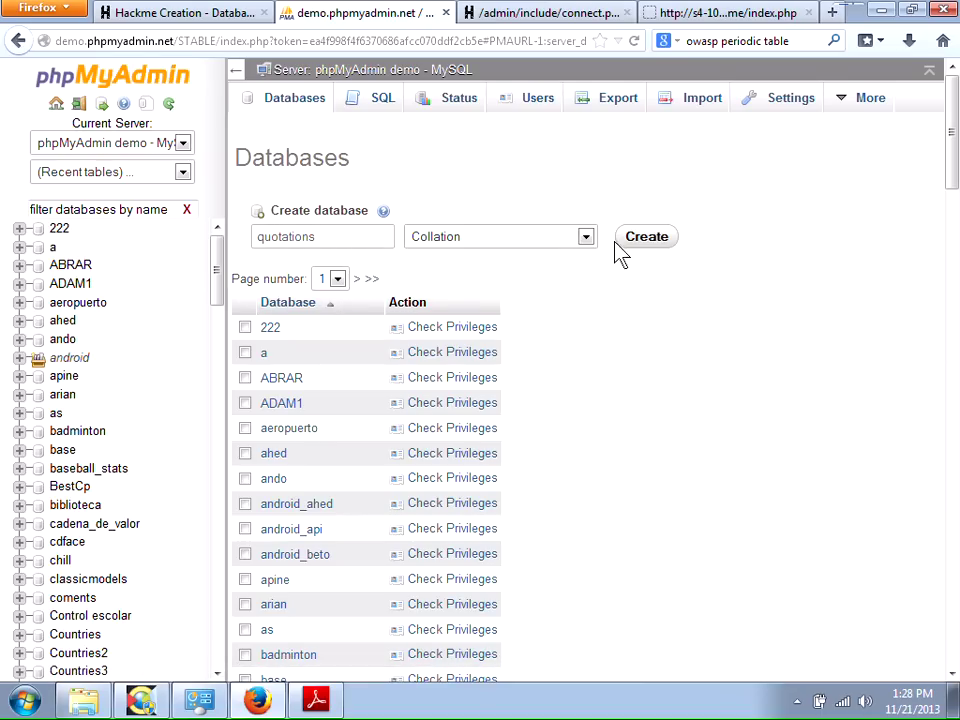
left_click(641, 240)
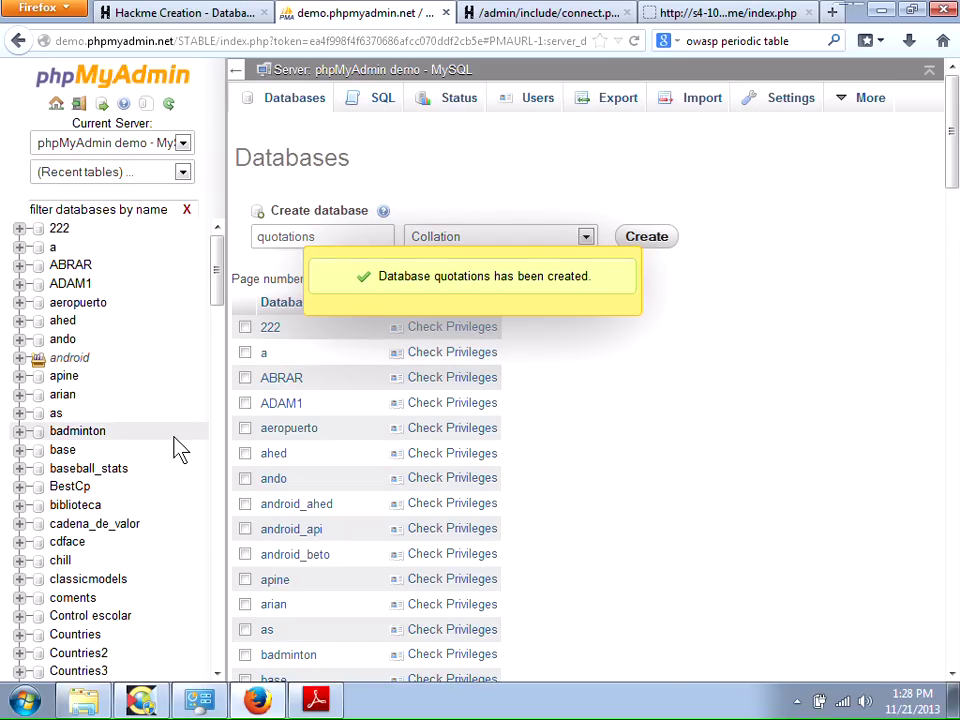
scroll(177, 447, "down", 6)
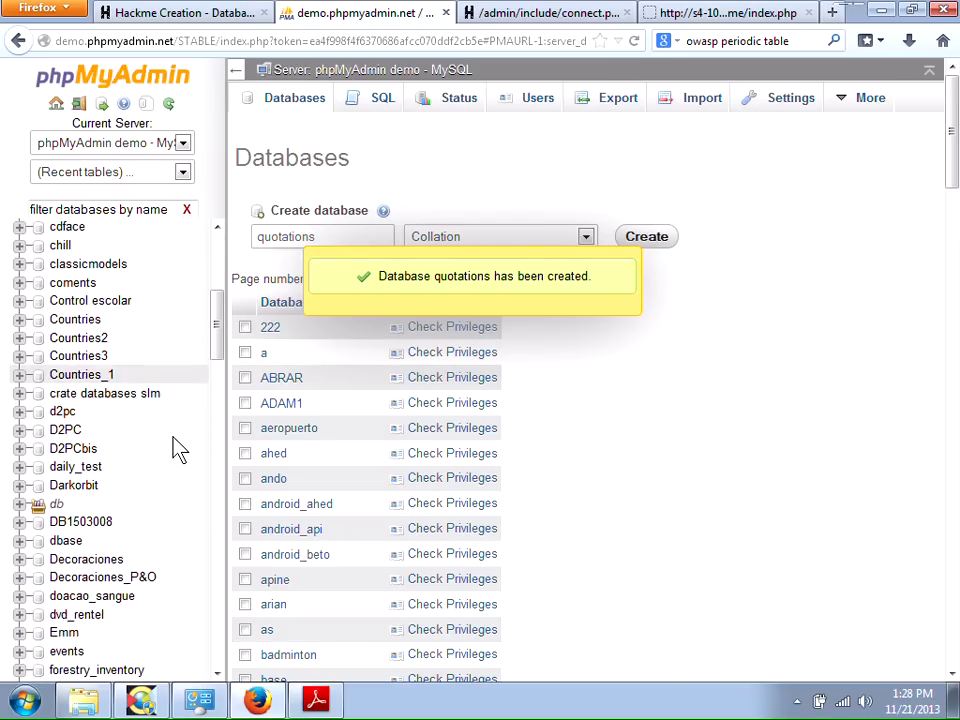
scroll(176, 450, "down", 4)
left_click_drag(219, 375, 237, 525)
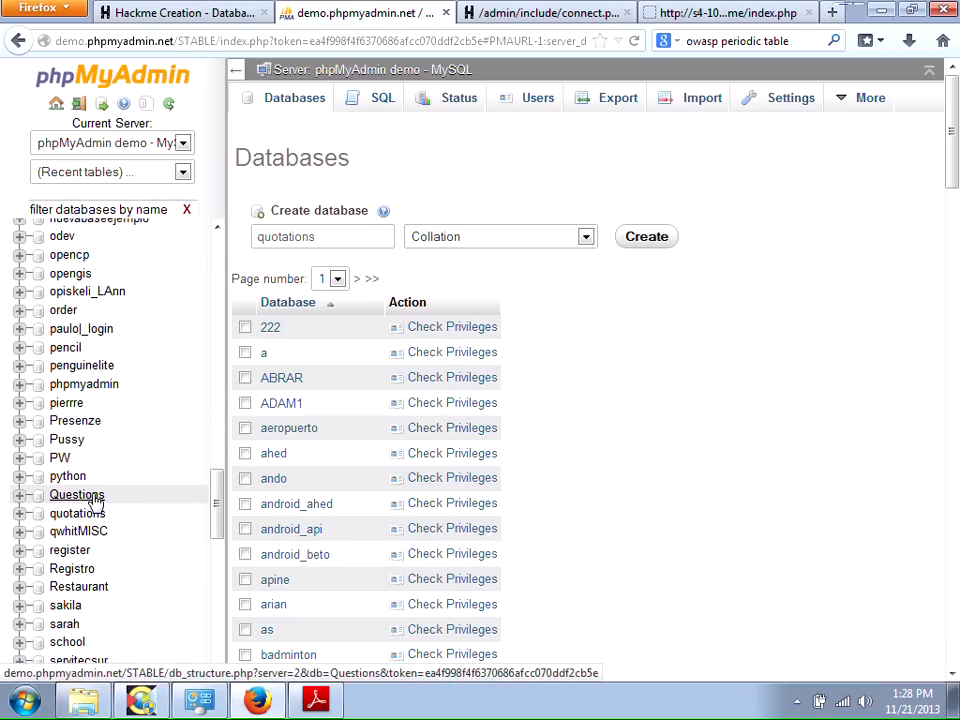
left_click(93, 516)
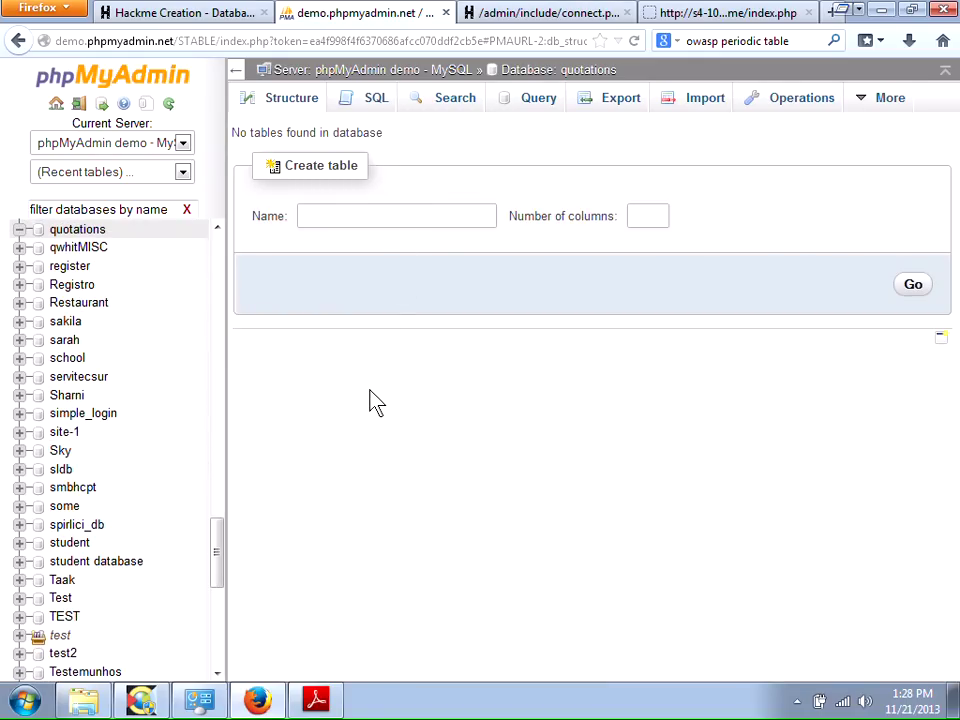
left_click(214, 17)
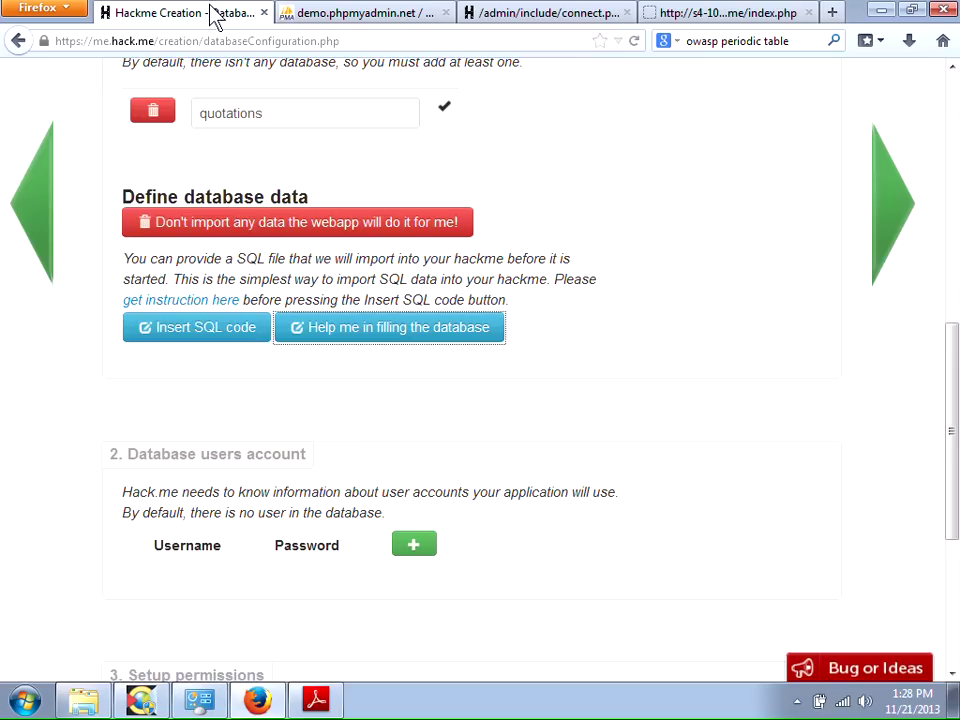
Choose Insert SQL code and place the caret on line 1 of the empty DBMS Code Editor
left_click(205, 336)
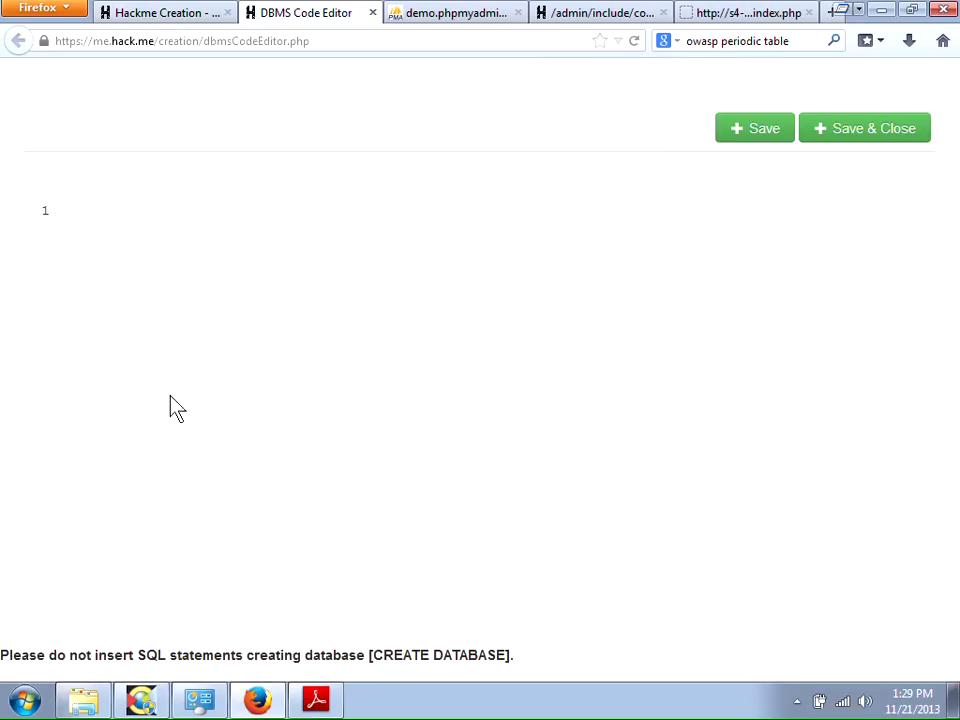
left_click(150, 505)
Open Quotations.sql from the APPSEC_APP folder in Notepad via its Edit action
left_click(86, 695)
left_click(349, 279)
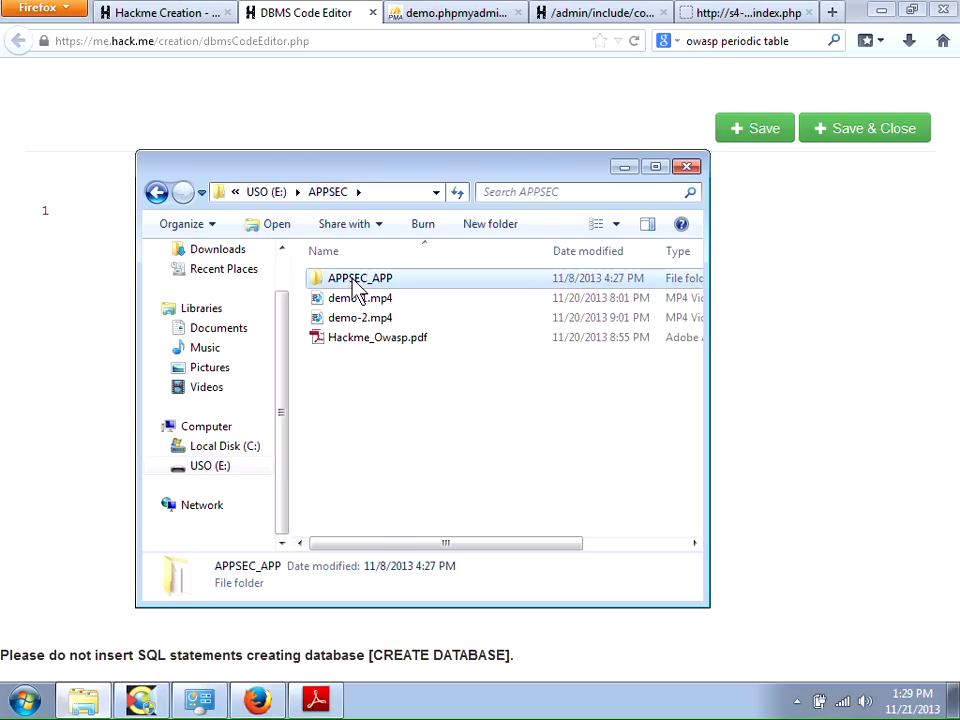
double_click(354, 287)
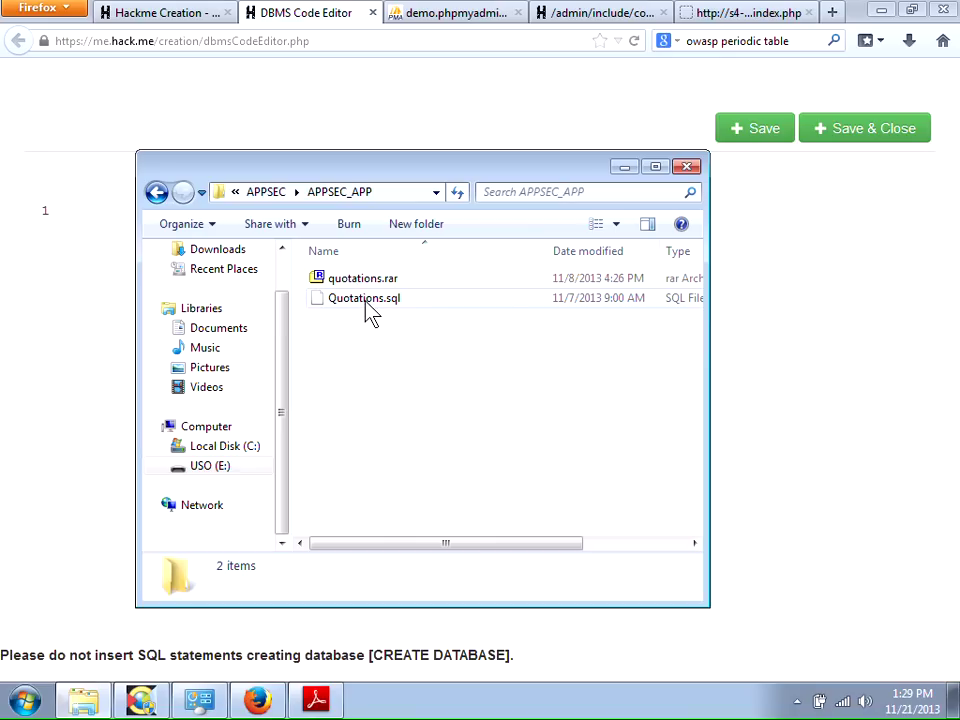
left_click(365, 299)
right_click(366, 300)
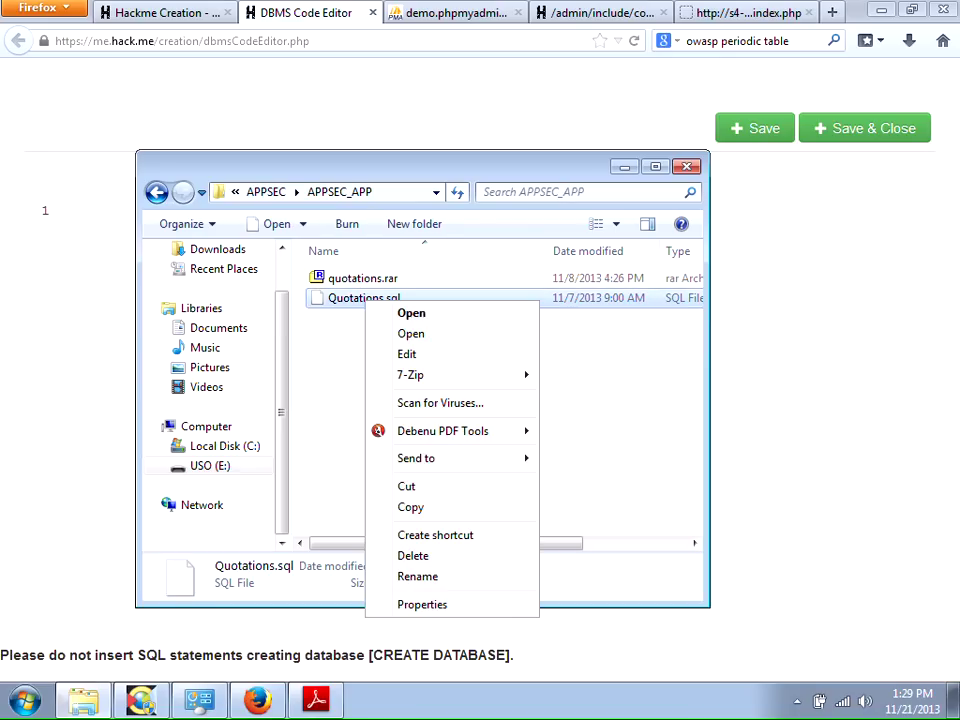
left_click(459, 340)
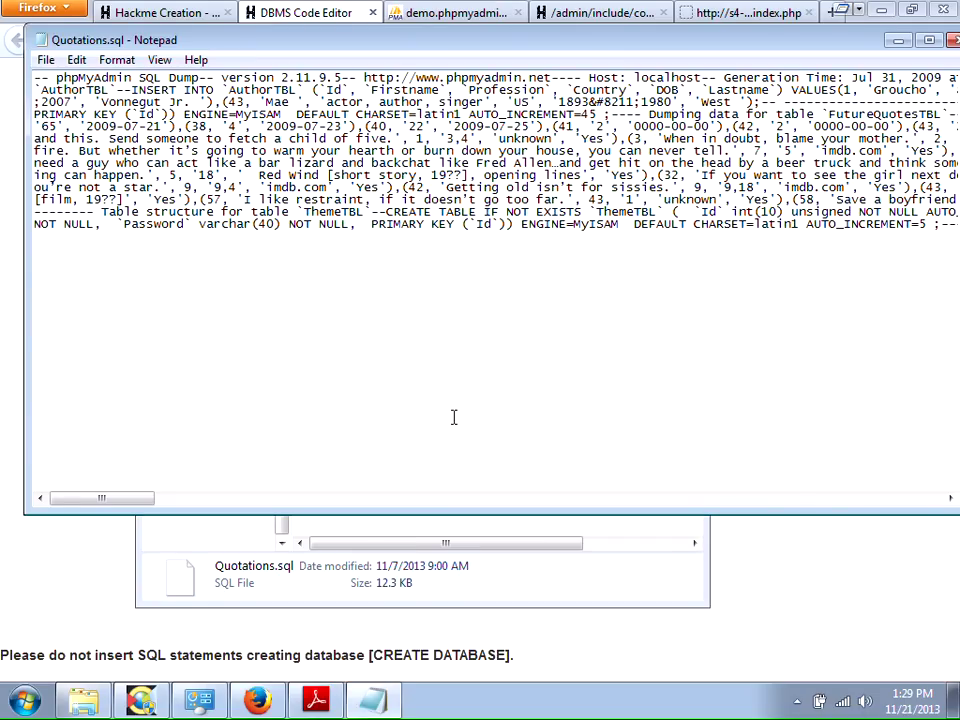
left_click(536, 540)
right_click(363, 299)
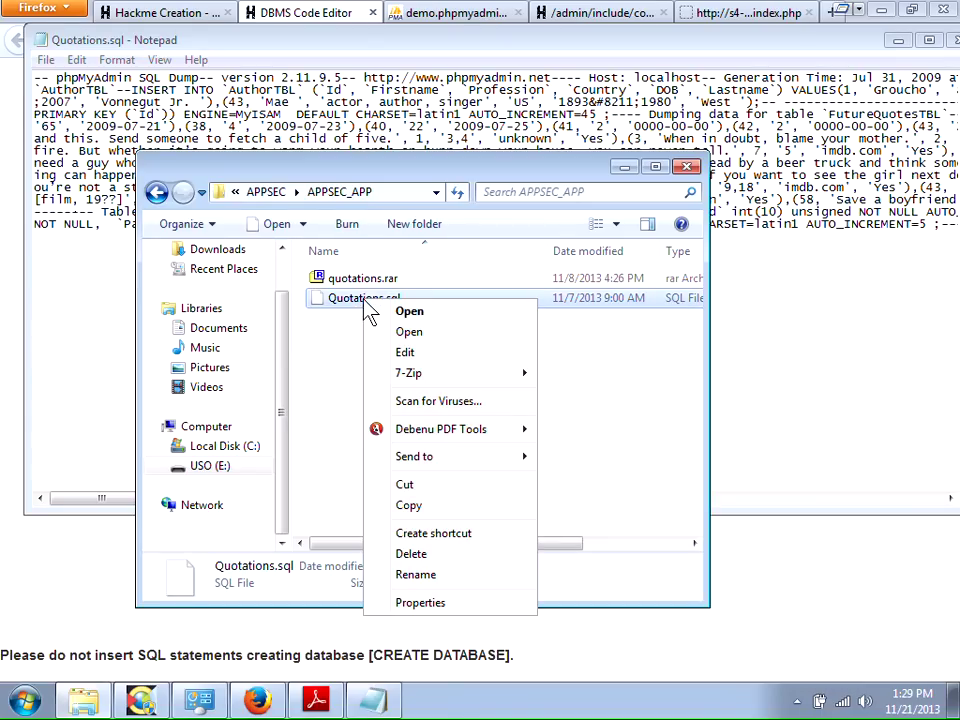
left_click(405, 353)
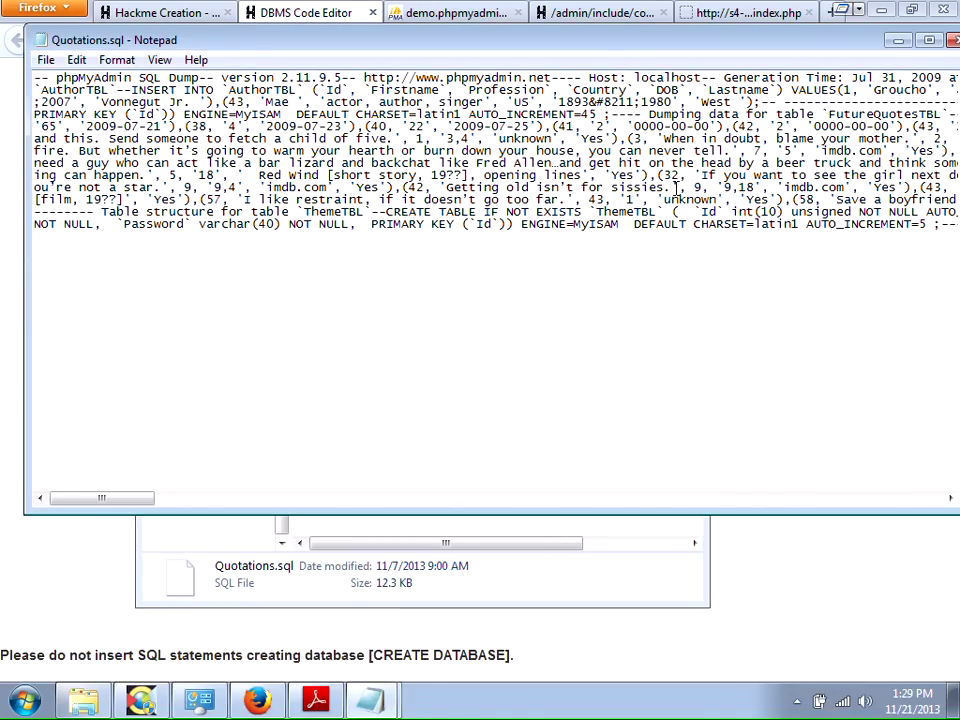
Select and copy the entire SQL dump, then switch back to Firefox
key("shift+Down")
key("shift+Down")
key("shift+Down")
key("shift+Down")
key("shift+Down")
key("shift+Down")
key("shift+Down")
key("shift+Down")
key("shift+Down")
key("shift+Down")
key("shift+Down")
key("shift+Down")
key("shift+Down")
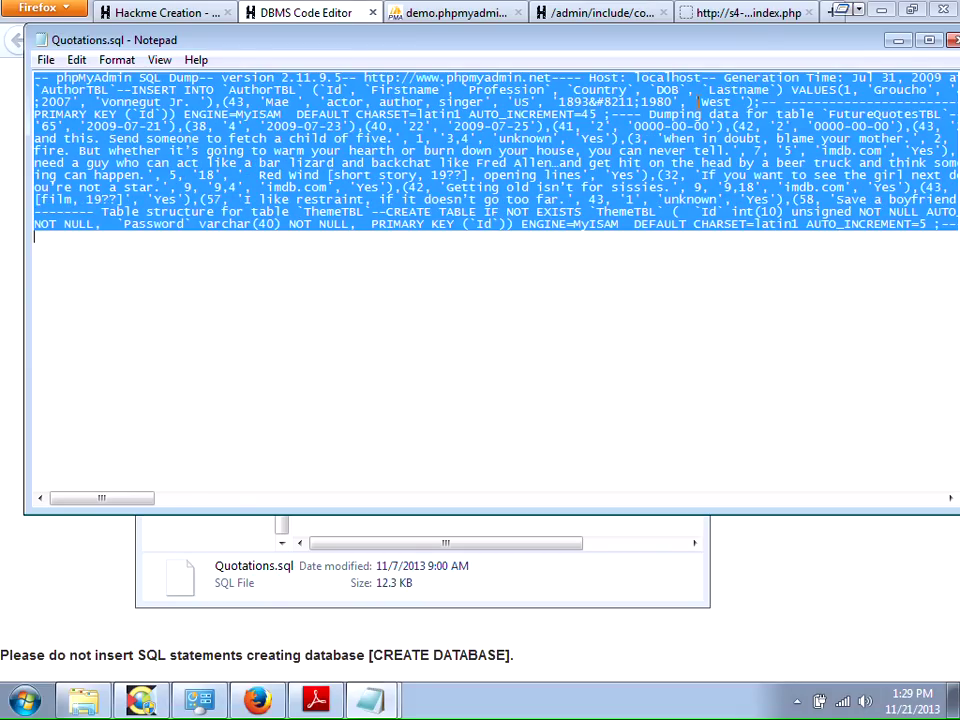
right_click(675, 134)
left_click(696, 199)
key("alt+Tab")
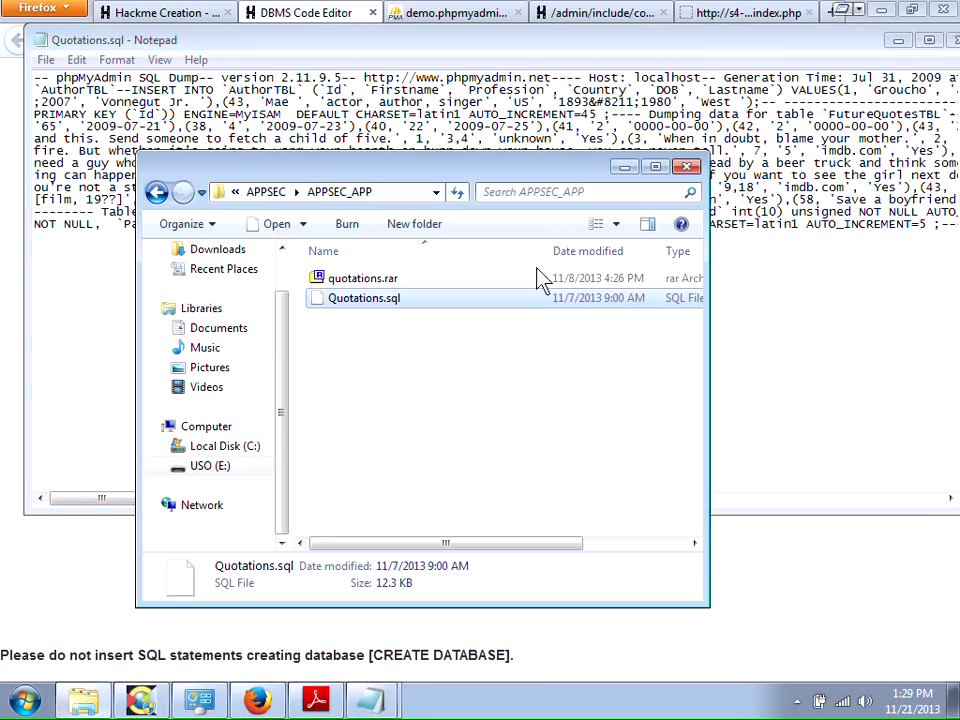
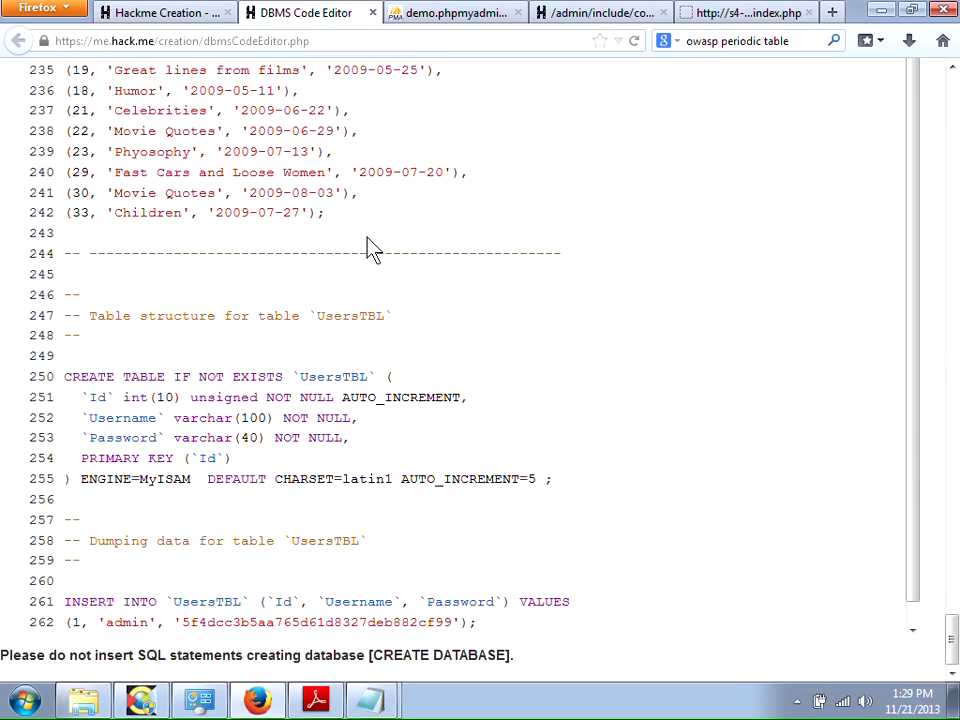
Review the quotations database SQL code and save it
scroll(369, 245, "up", 15)
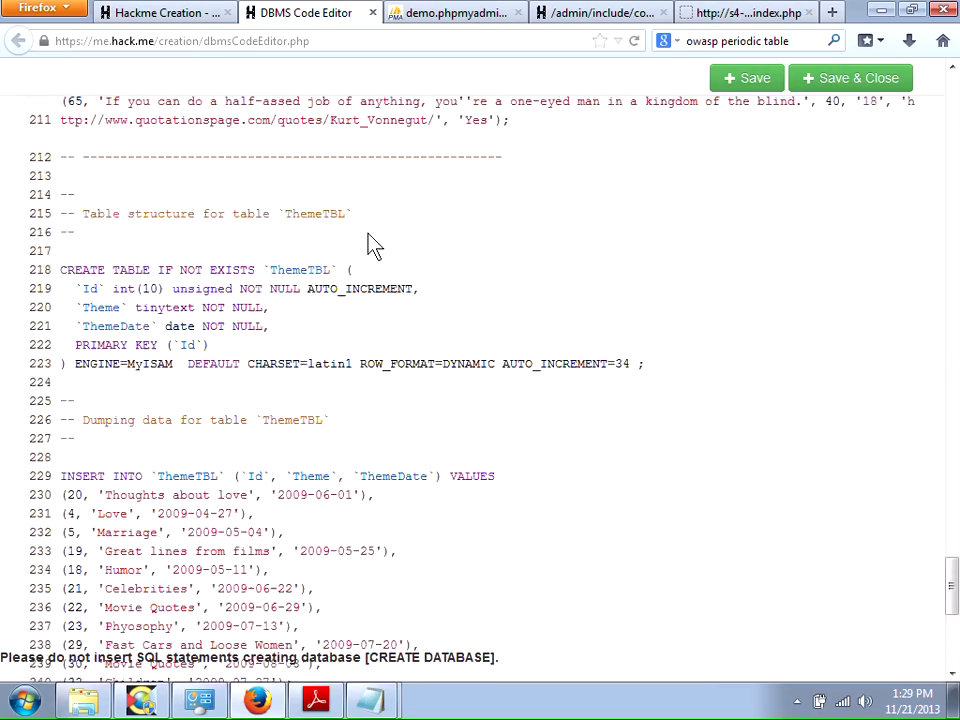
scroll(365, 241, "up", 20)
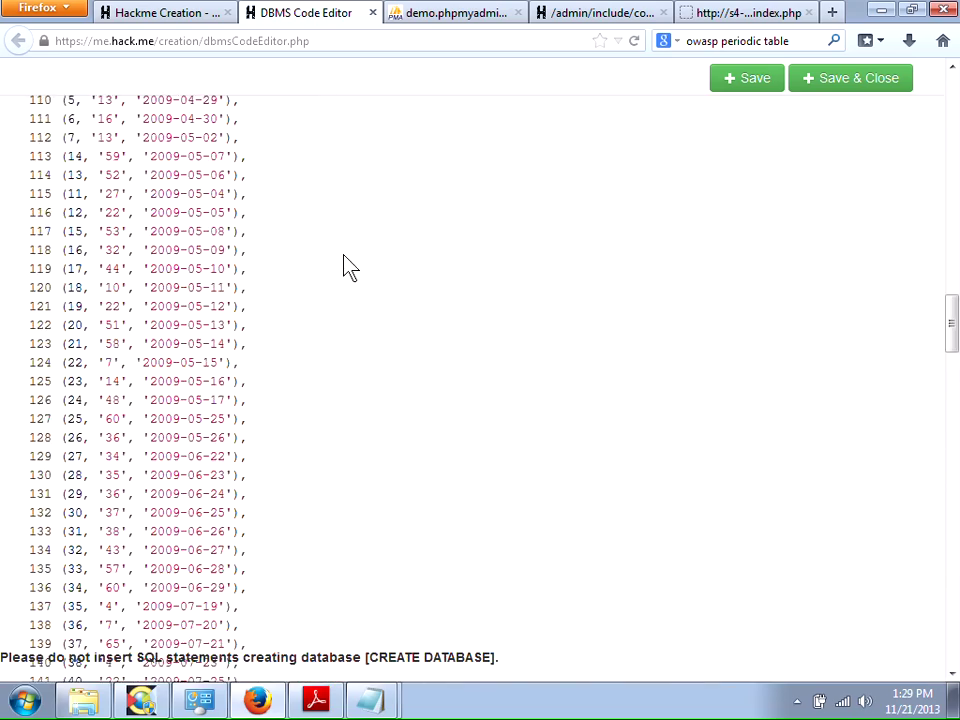
scroll(336, 258, "up", 20)
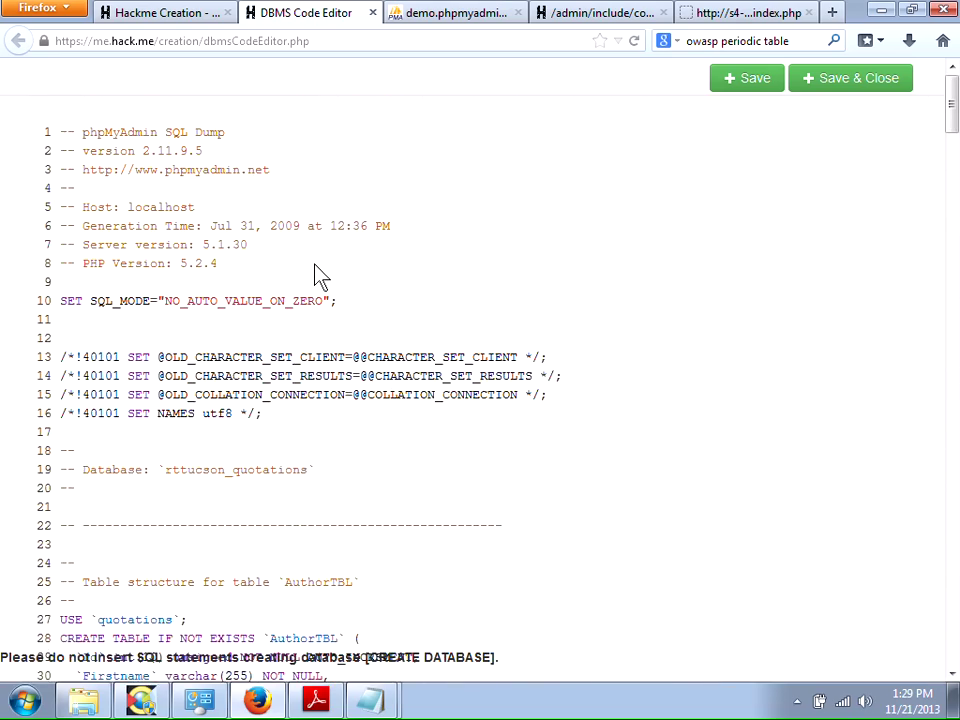
scroll(316, 274, "down", 2)
scroll(315, 276, "up", 3)
scroll(372, 372, "down", 4)
scroll(372, 372, "down", 1)
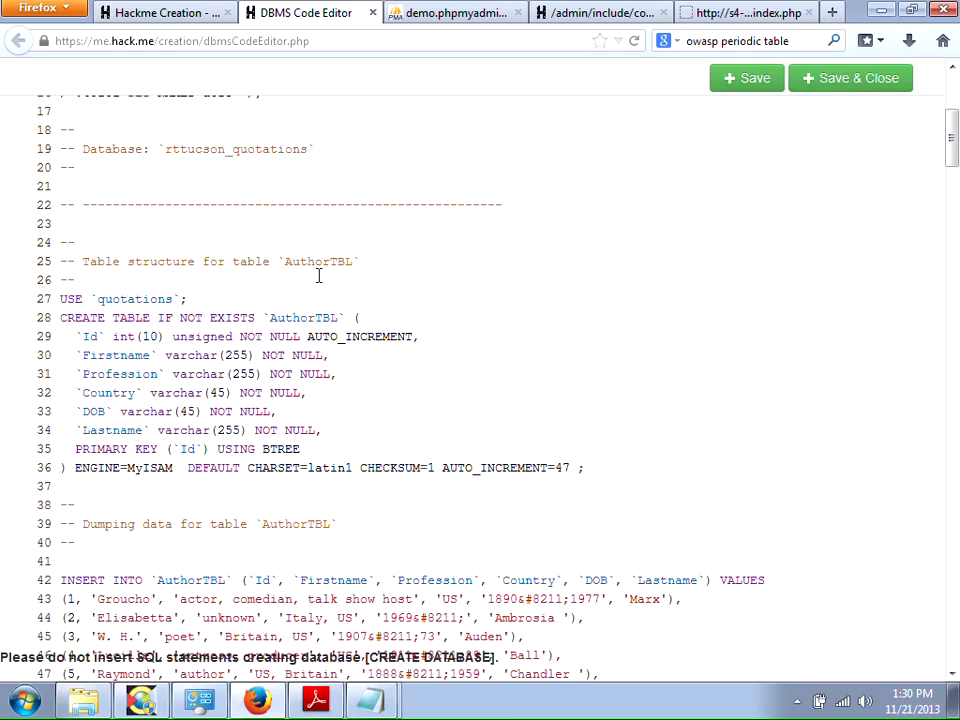
double_click(131, 298)
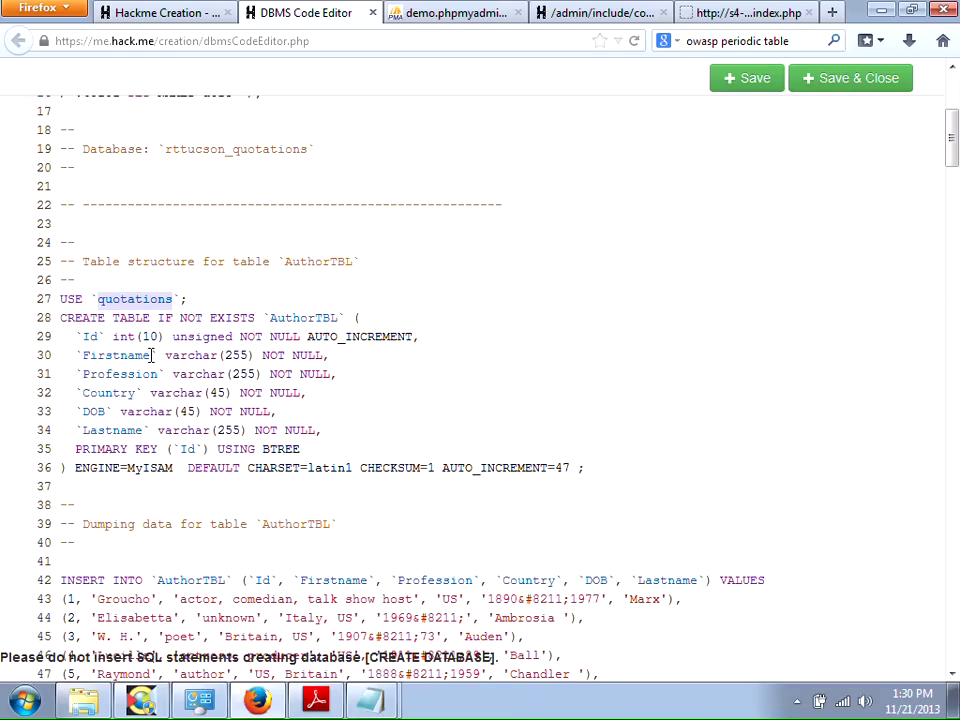
left_click_drag(62, 318, 226, 355)
left_click(226, 355)
scroll(224, 360, "down", 6)
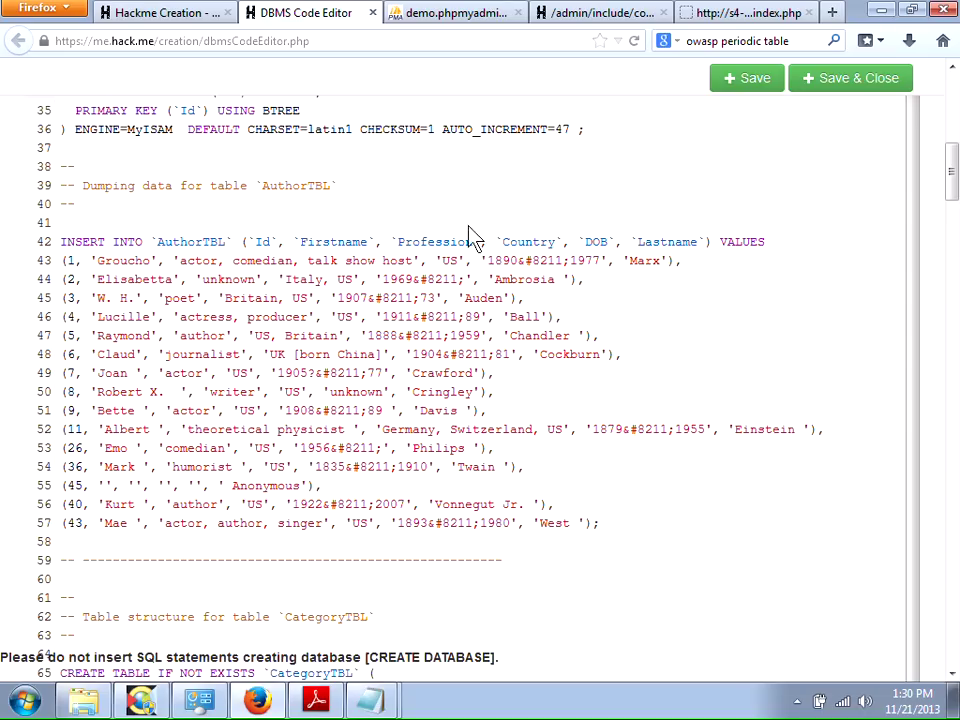
left_click(838, 90)
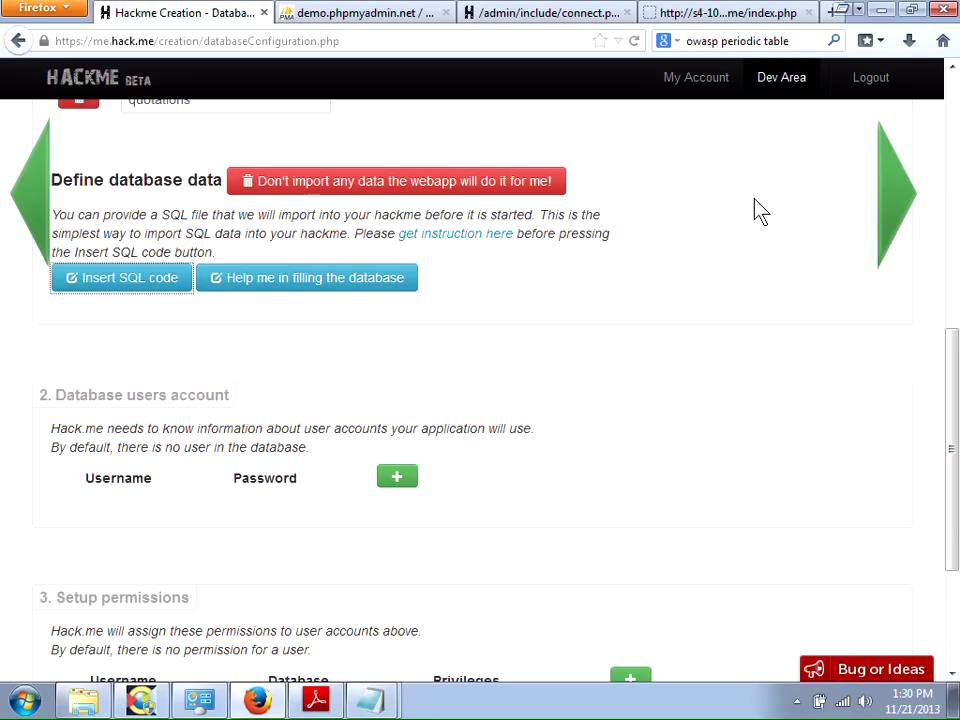
Add a database user account named myuser and enter its password
scroll(700, 256, "down", 4)
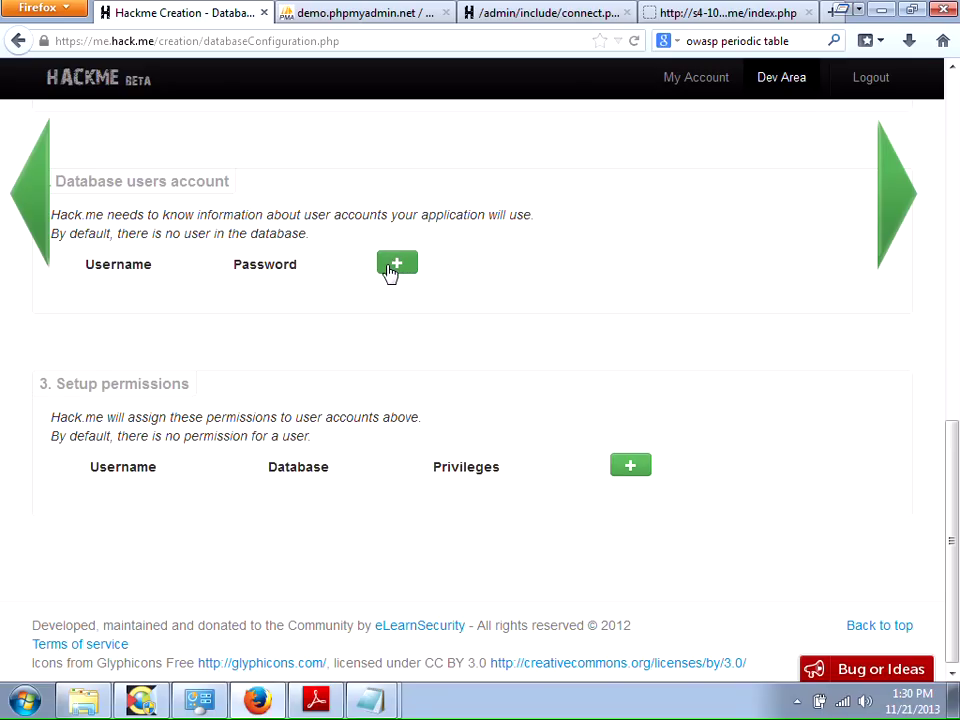
left_click(390, 268)
left_click(251, 314)
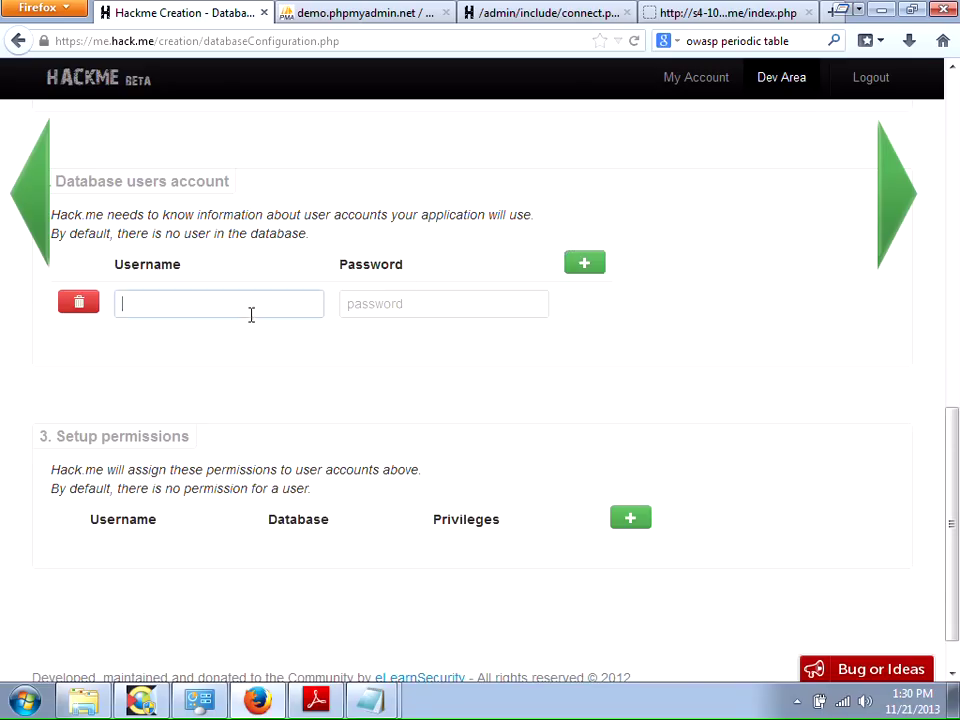
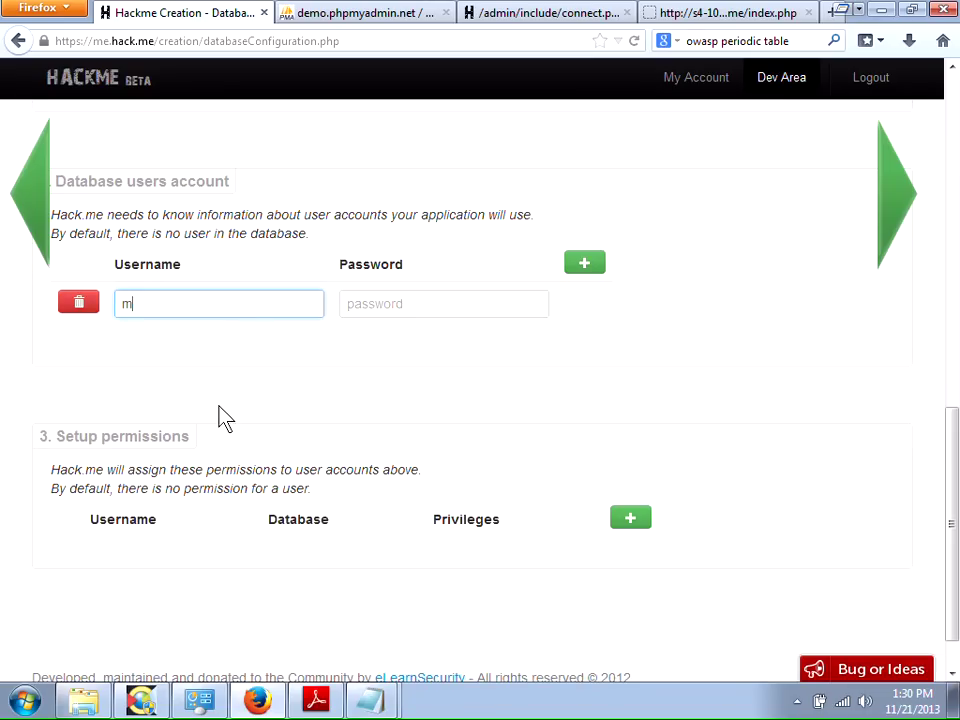
key("Tab")
key("BackSpace")
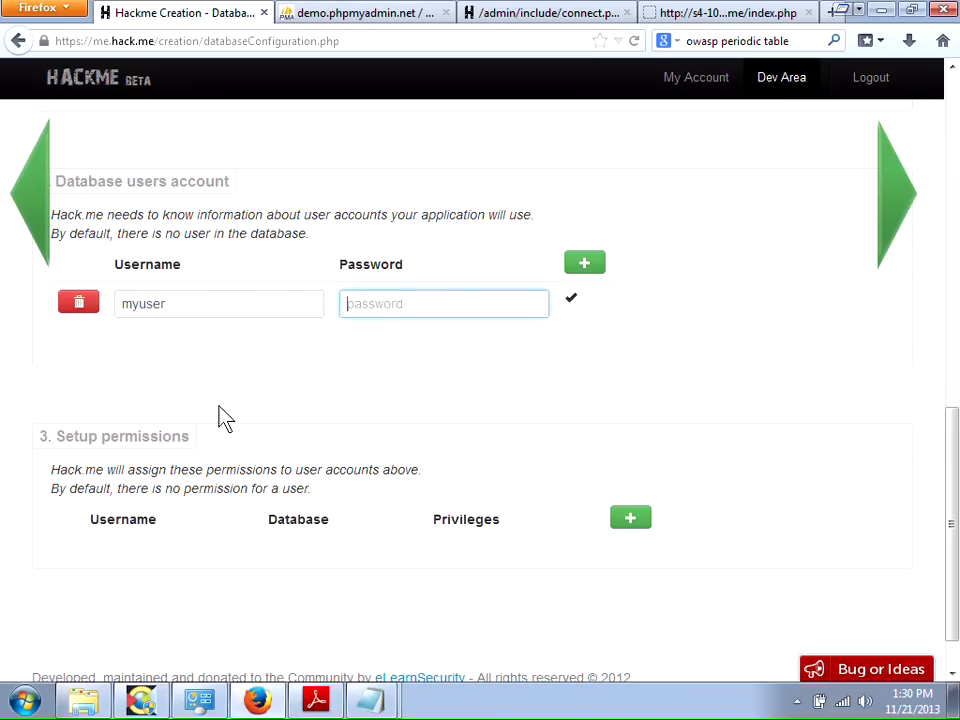
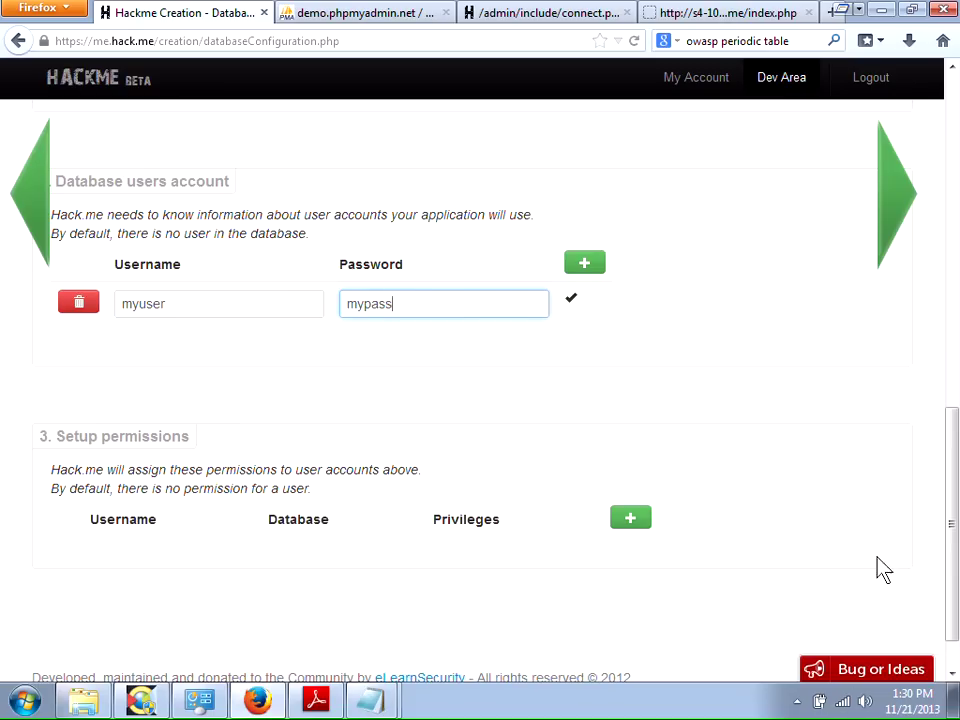
left_click(658, 563)
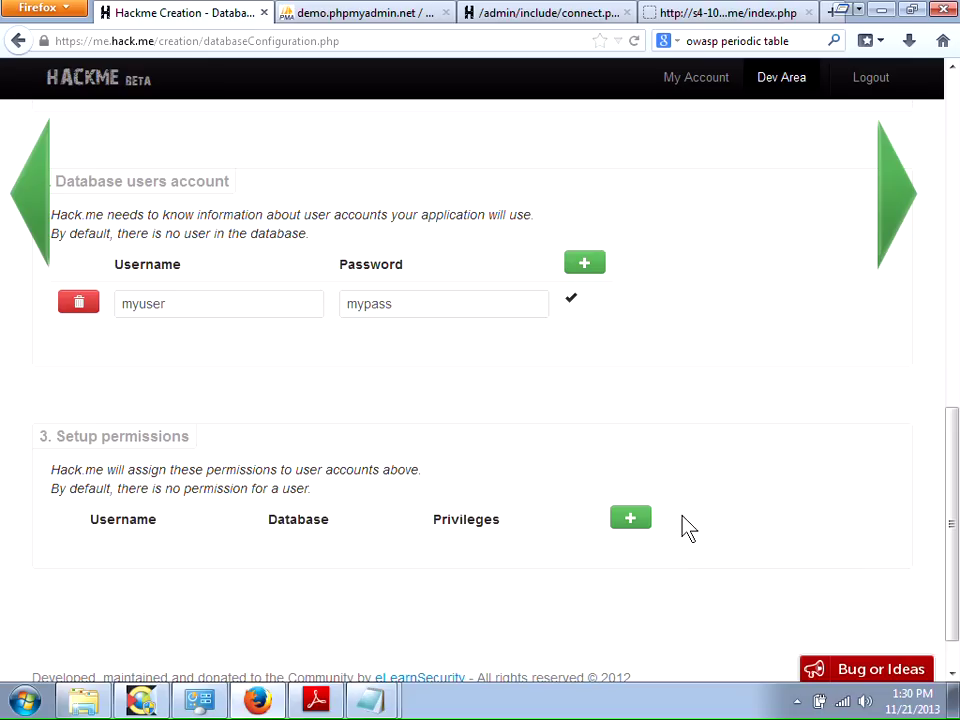
Add a permissions row granting myuser ALL privileges on the quotations database
left_click(631, 518)
scroll(555, 432, "down", 2)
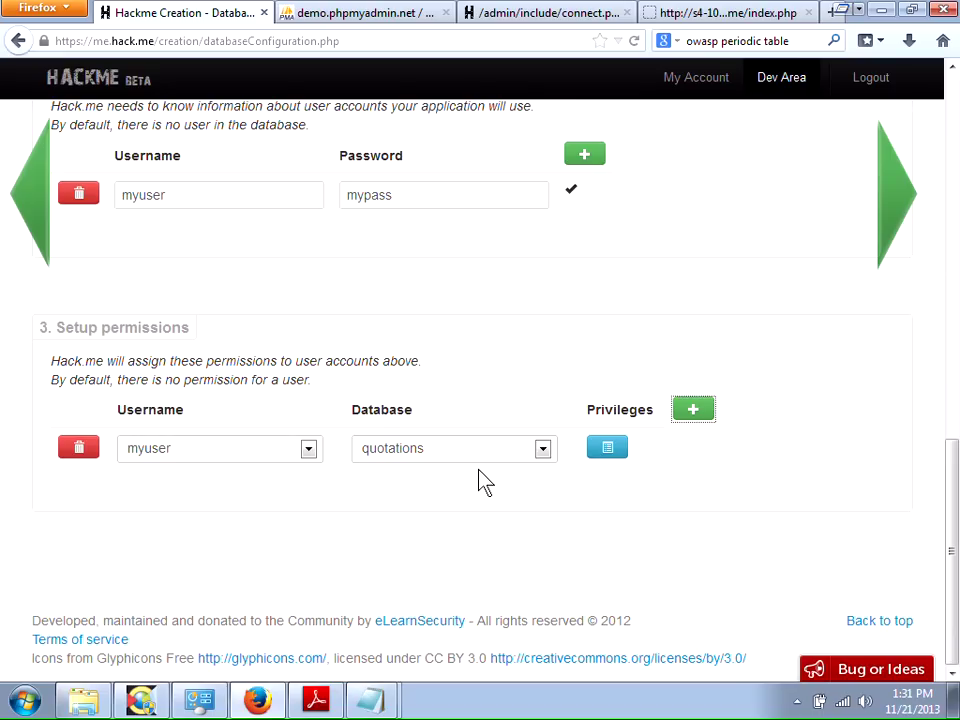
left_click(603, 455)
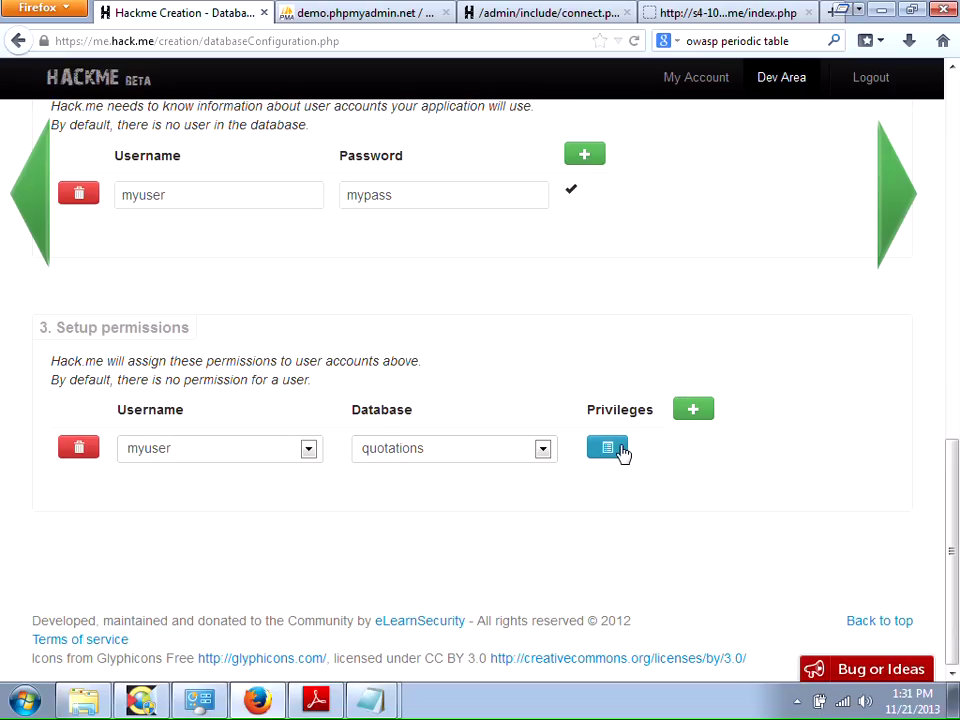
left_click(609, 452)
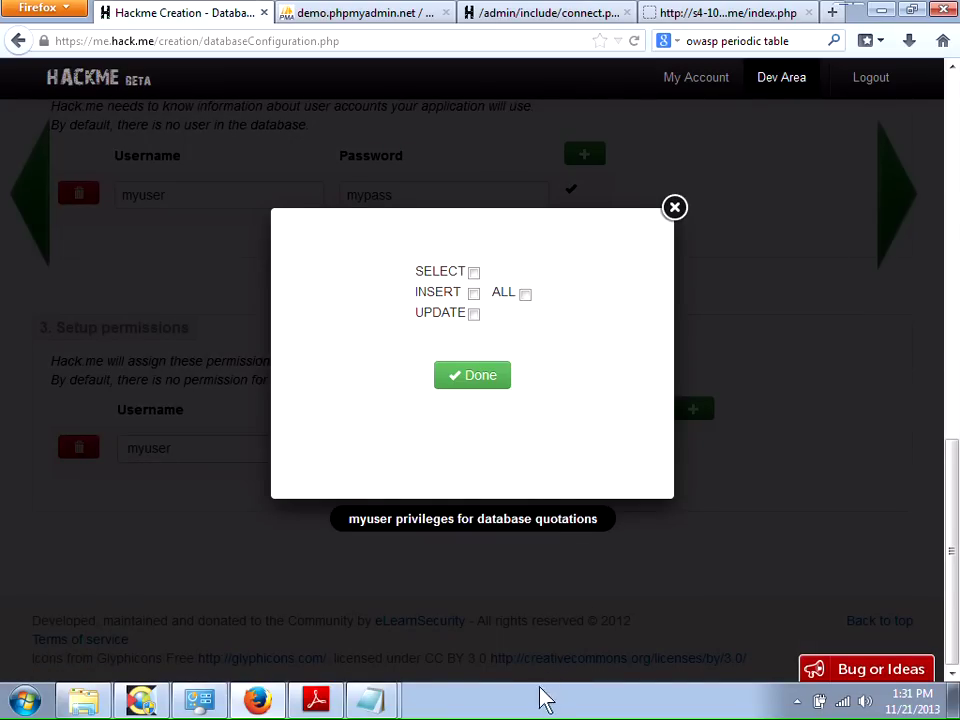
left_click(525, 296)
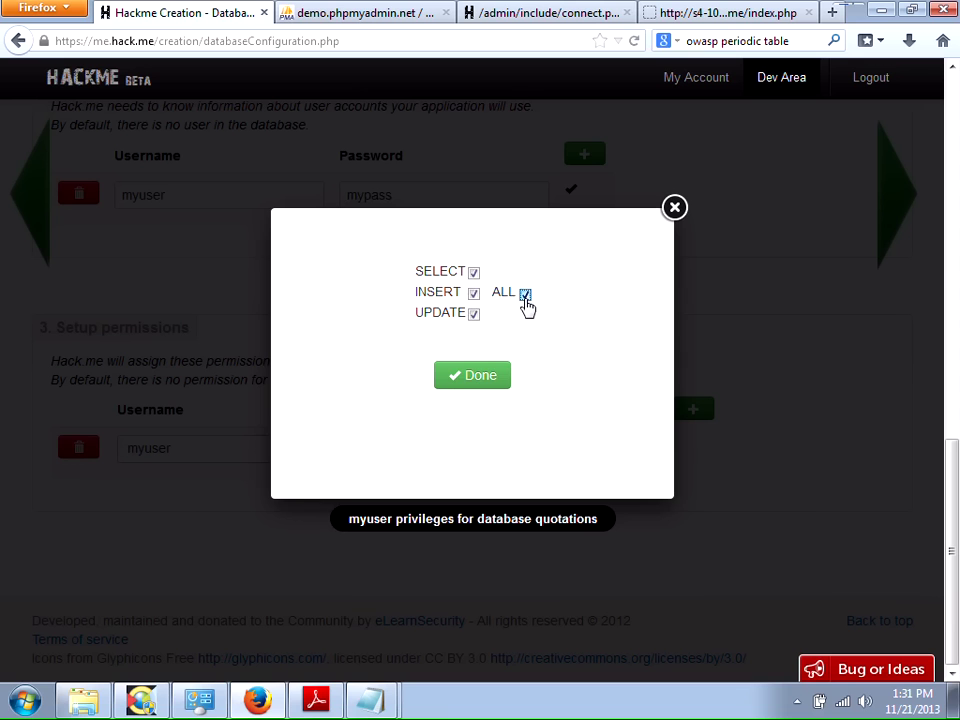
left_click(480, 380)
scroll(482, 471, "up", 10)
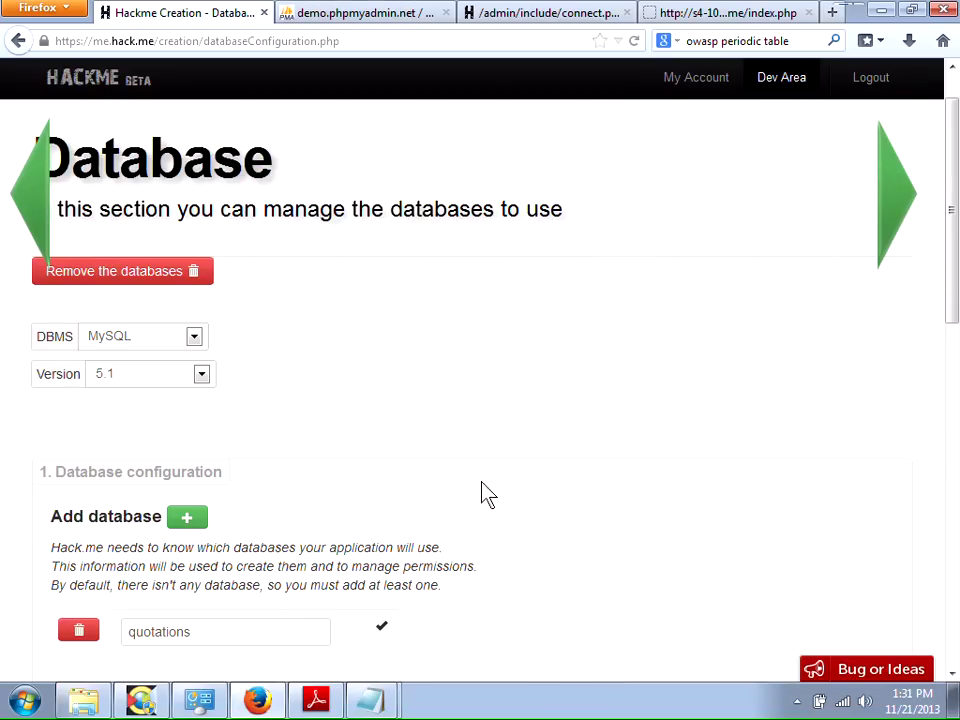
left_click(893, 218)
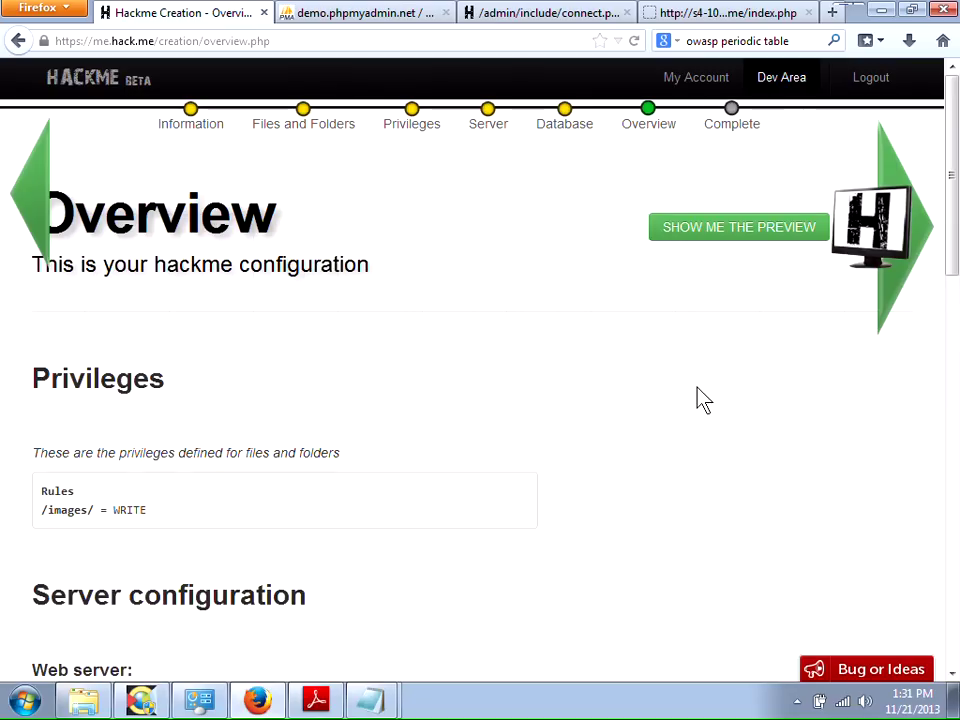
scroll(700, 394, "down", 1)
scroll(697, 386, "down", 1)
scroll(693, 392, "up", 2)
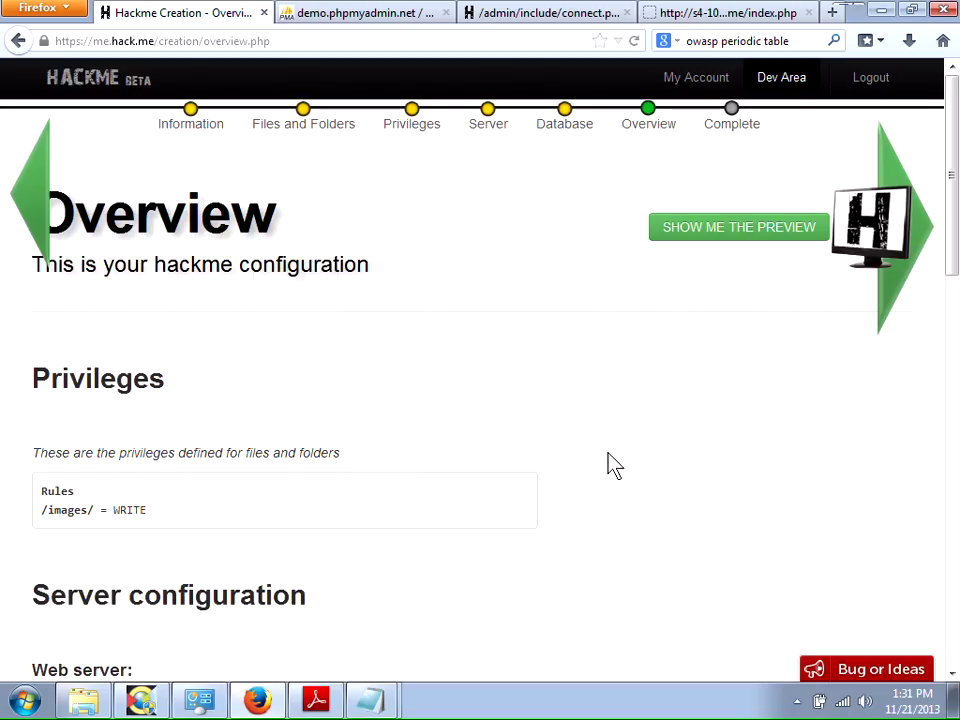
scroll(610, 462, "down", 2)
scroll(610, 462, "up", 1)
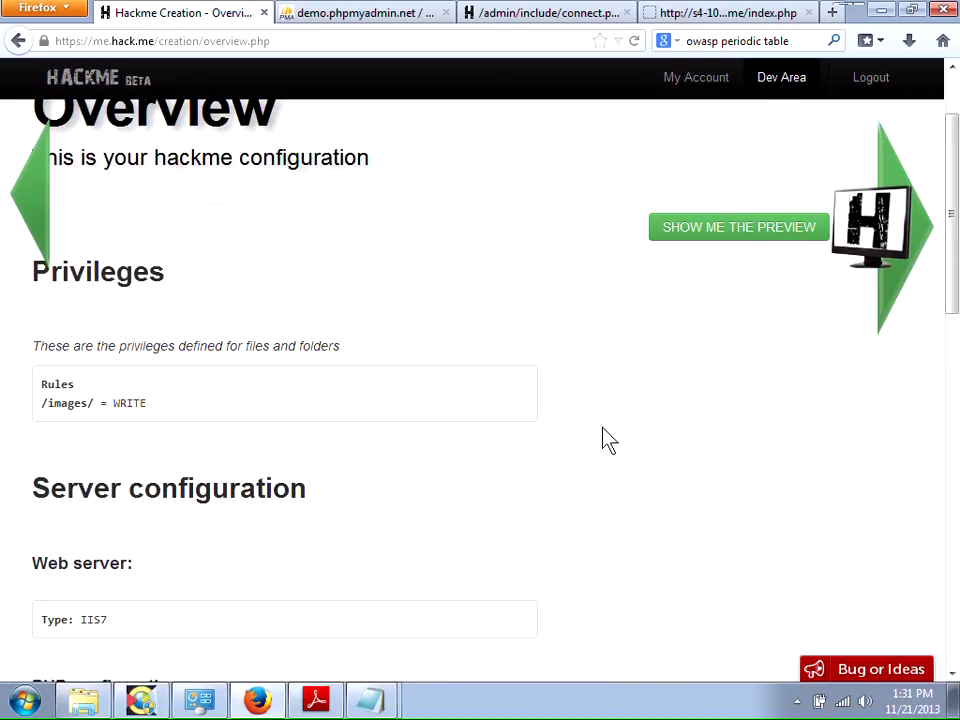
key("ctrl+minus")
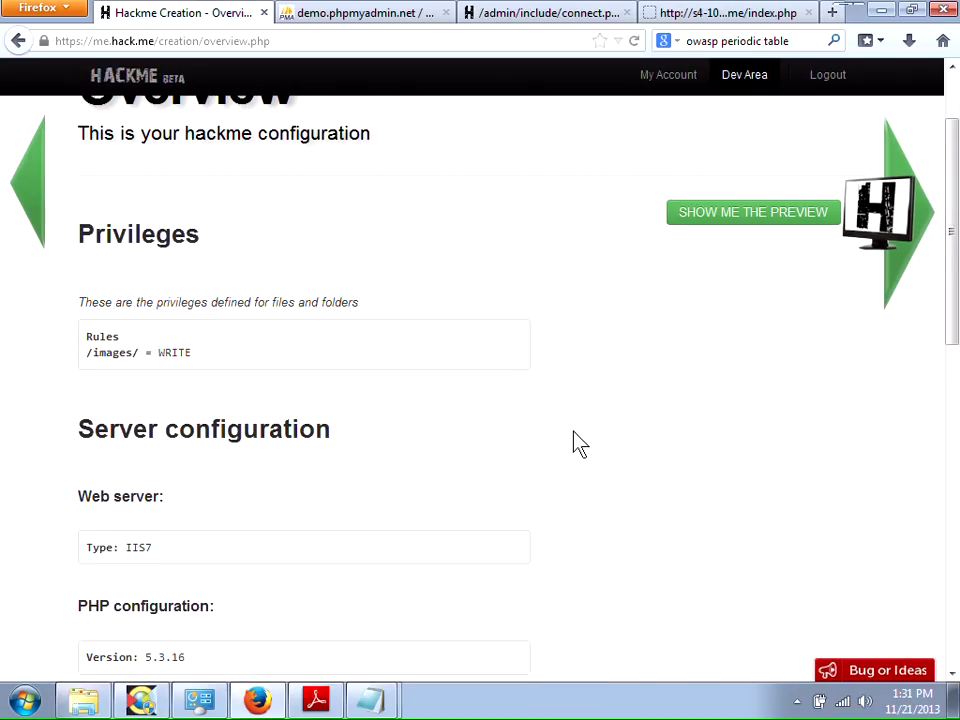
scroll(573, 443, "down", 1)
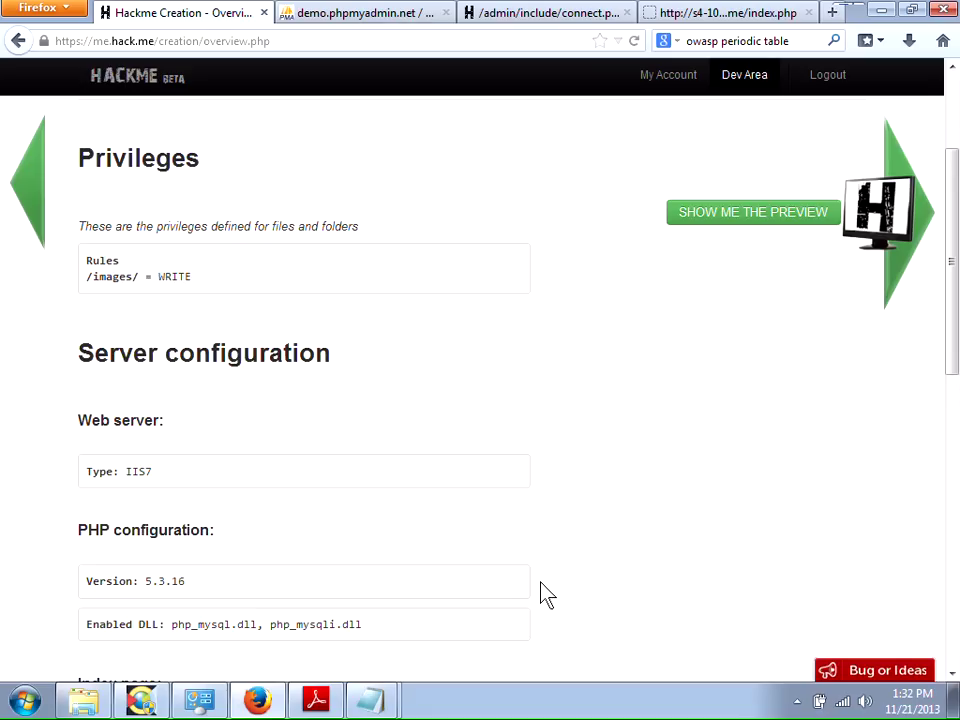
scroll(550, 595, "down", 2)
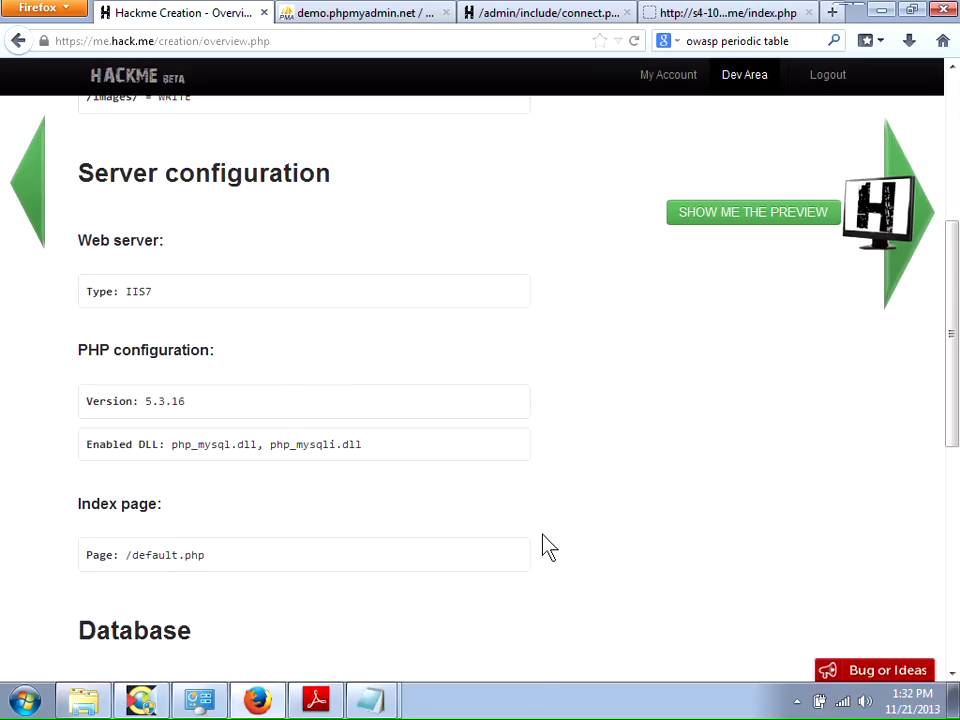
scroll(545, 547, "down", 1)
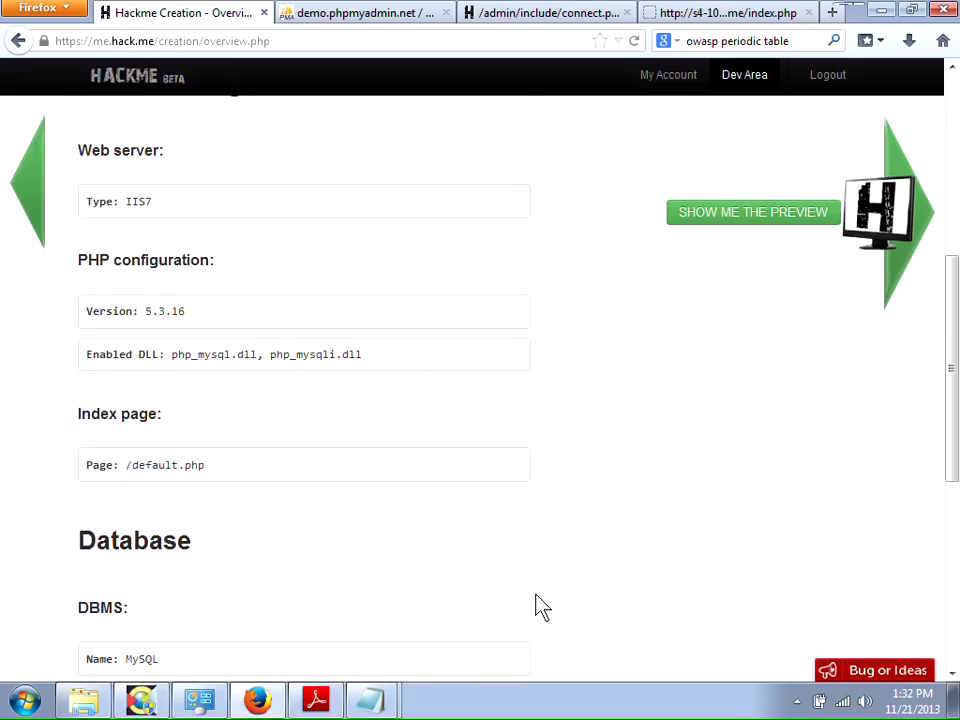
scroll(538, 600, "down", 2)
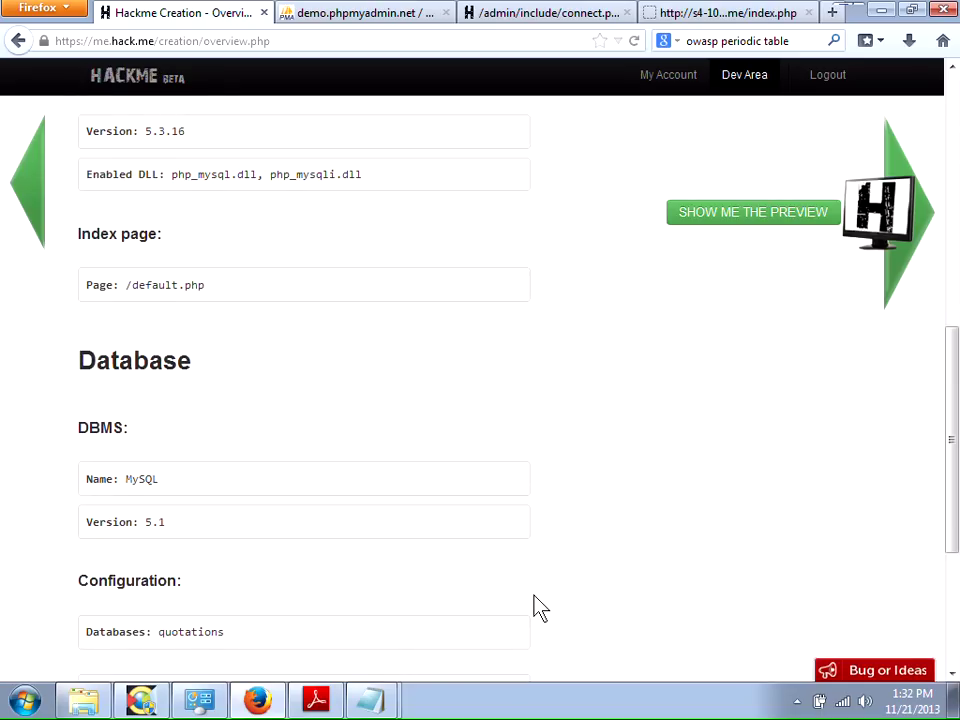
scroll(612, 370, "up", 7)
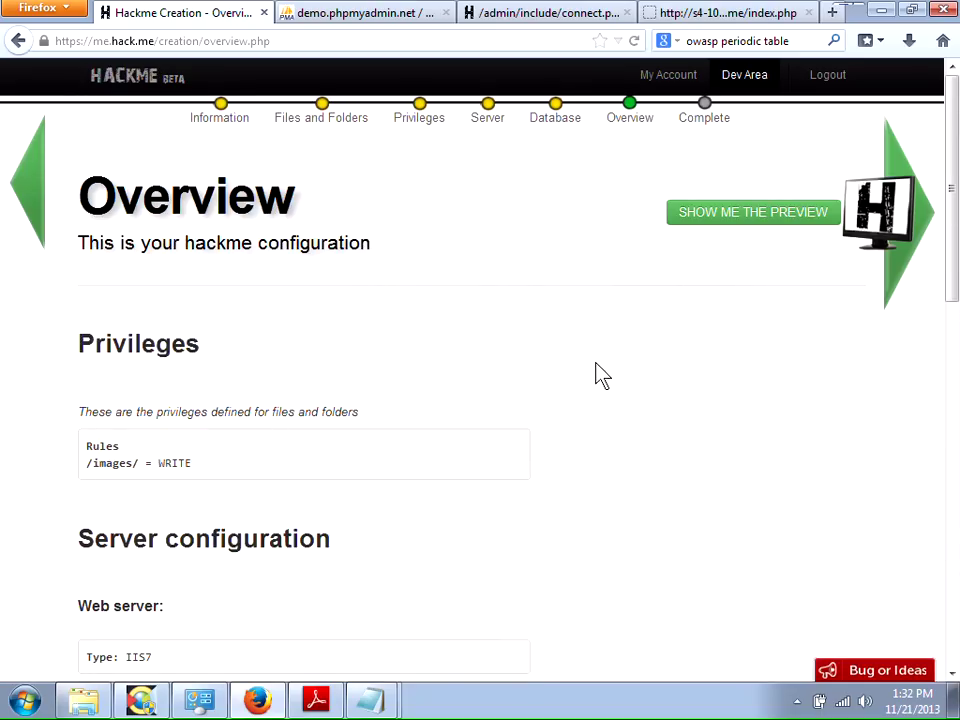
left_click(740, 209)
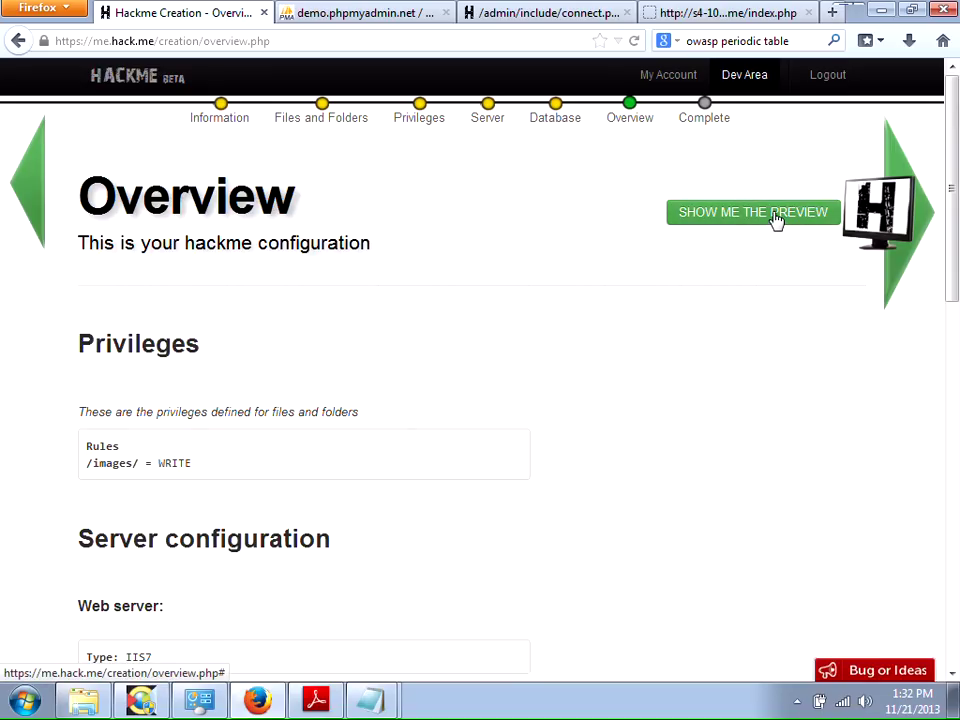
Launch the quotations app preview, zoom the page in, and show the Author Listing
left_click(776, 218)
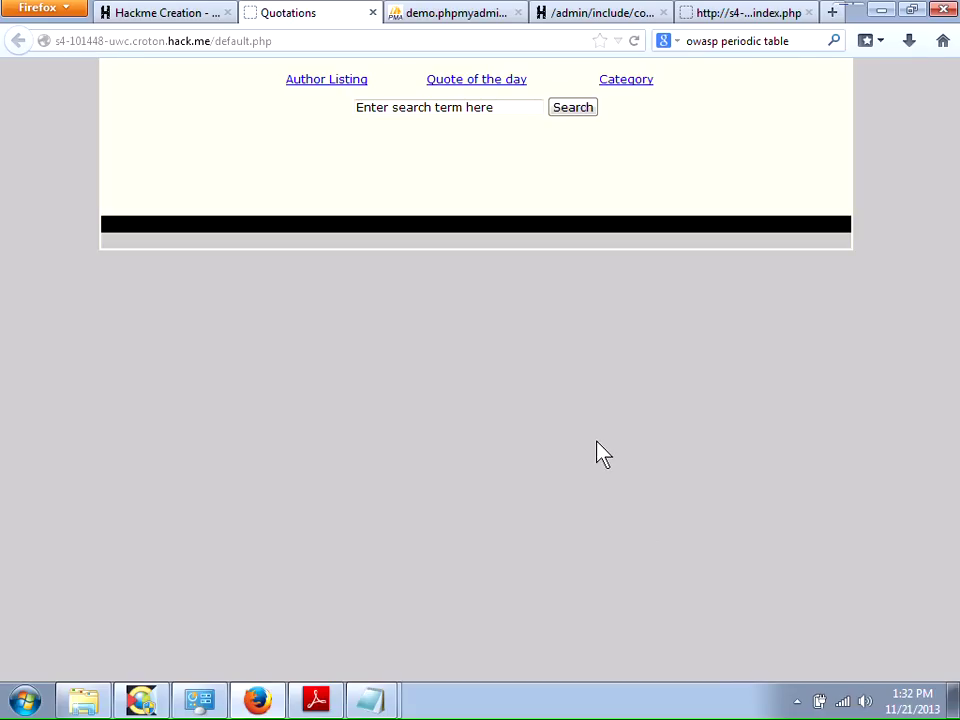
key("ctrl+plus")
key("ctrl+plus")
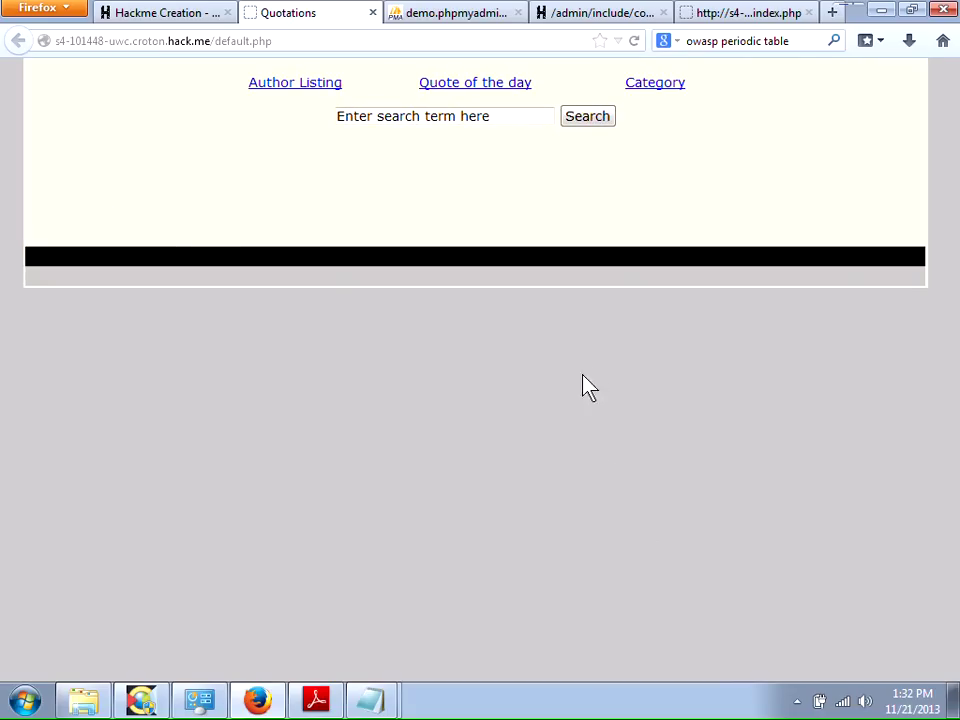
left_click(303, 86)
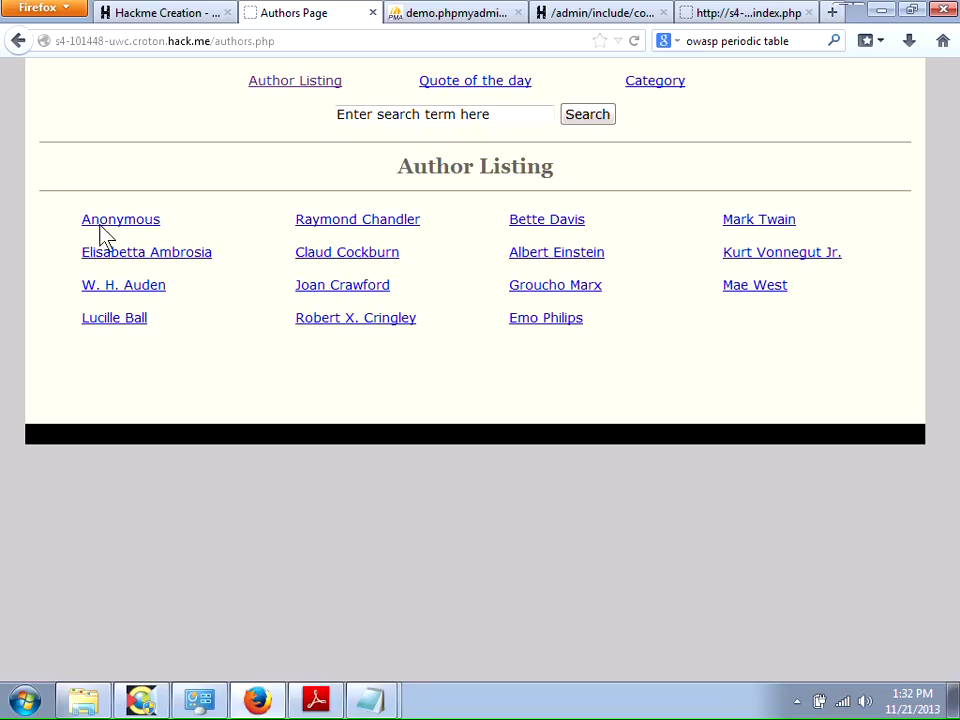
Search the quotes for 'love', then view the Quote of the day and the Anonymous author's quotes
left_click(437, 111)
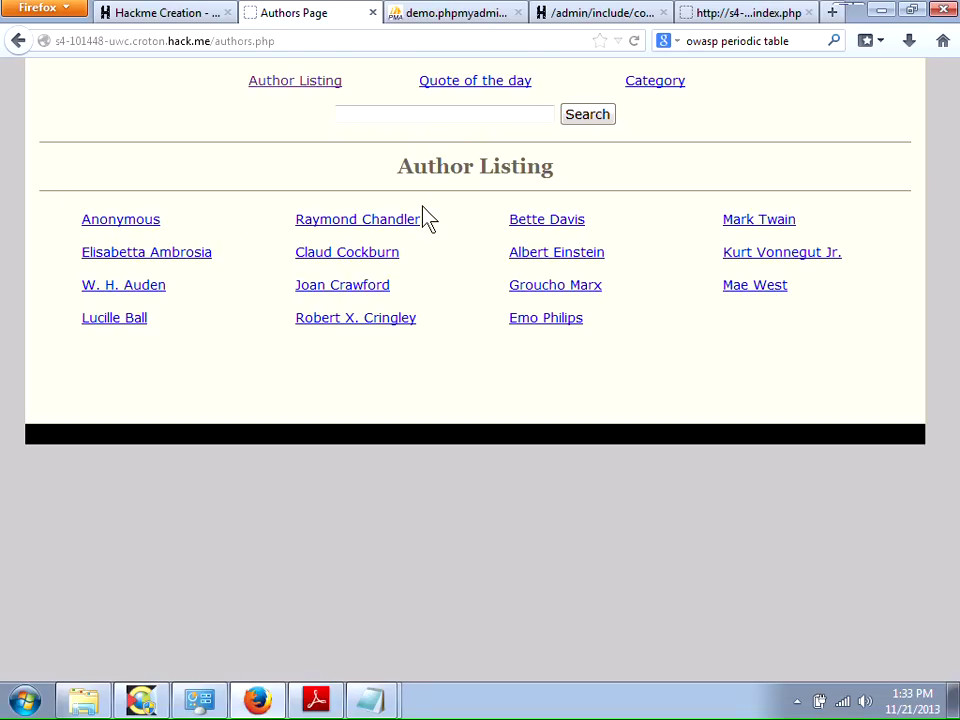
type("love")
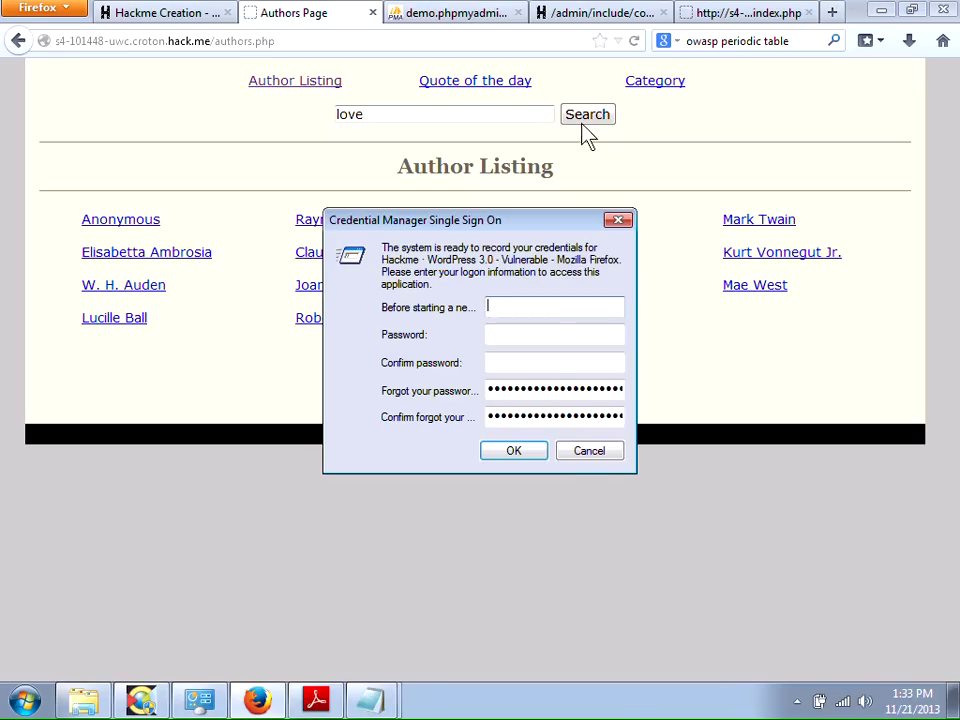
left_click(588, 451)
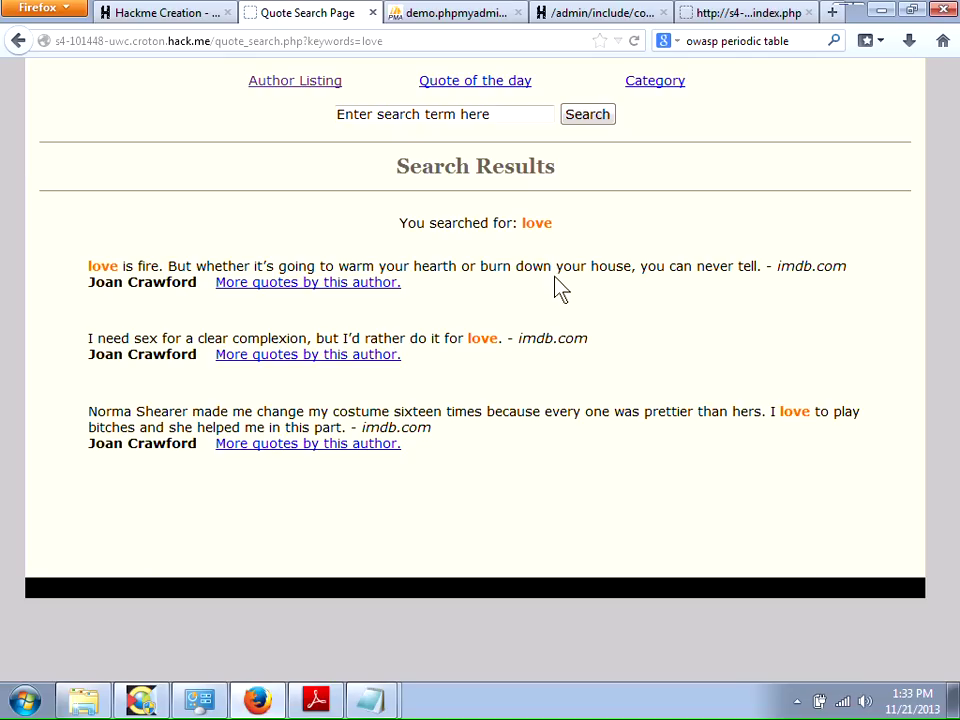
left_click(502, 88)
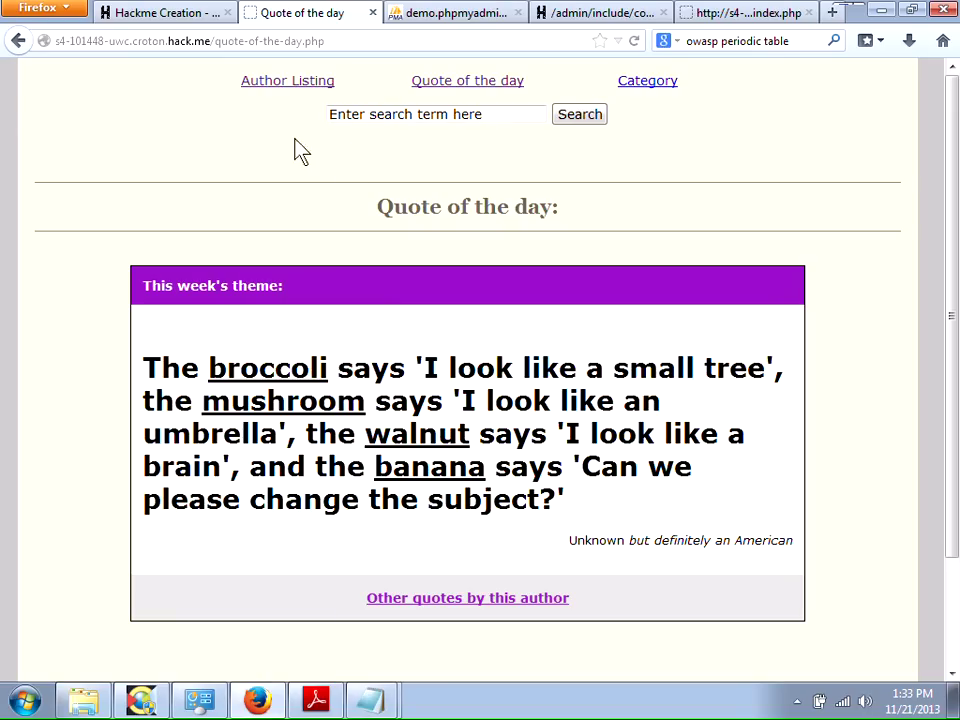
left_click(284, 88)
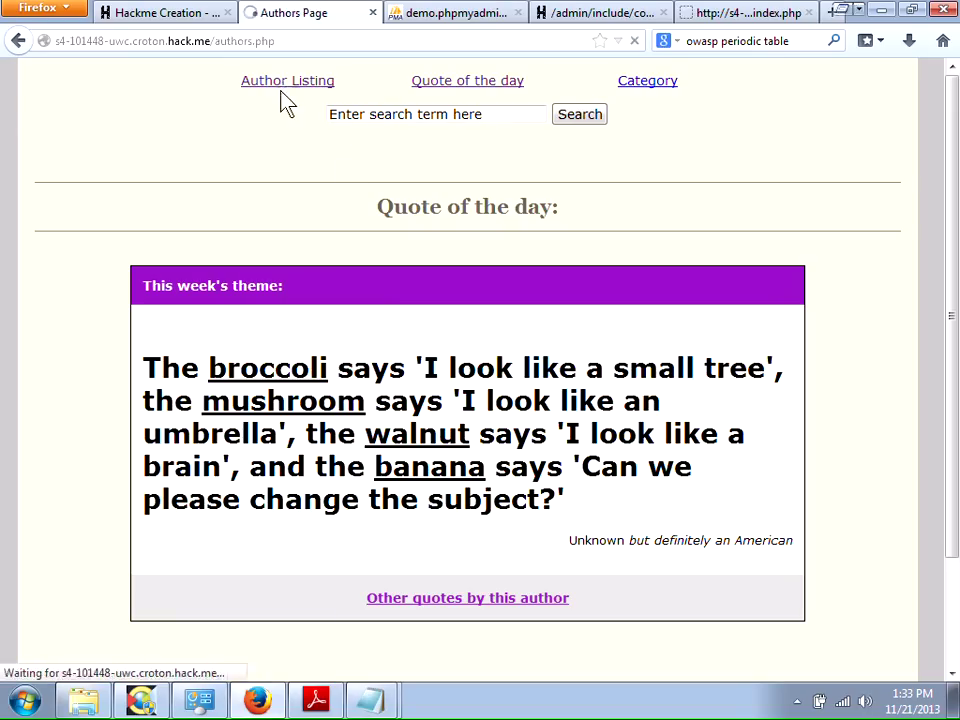
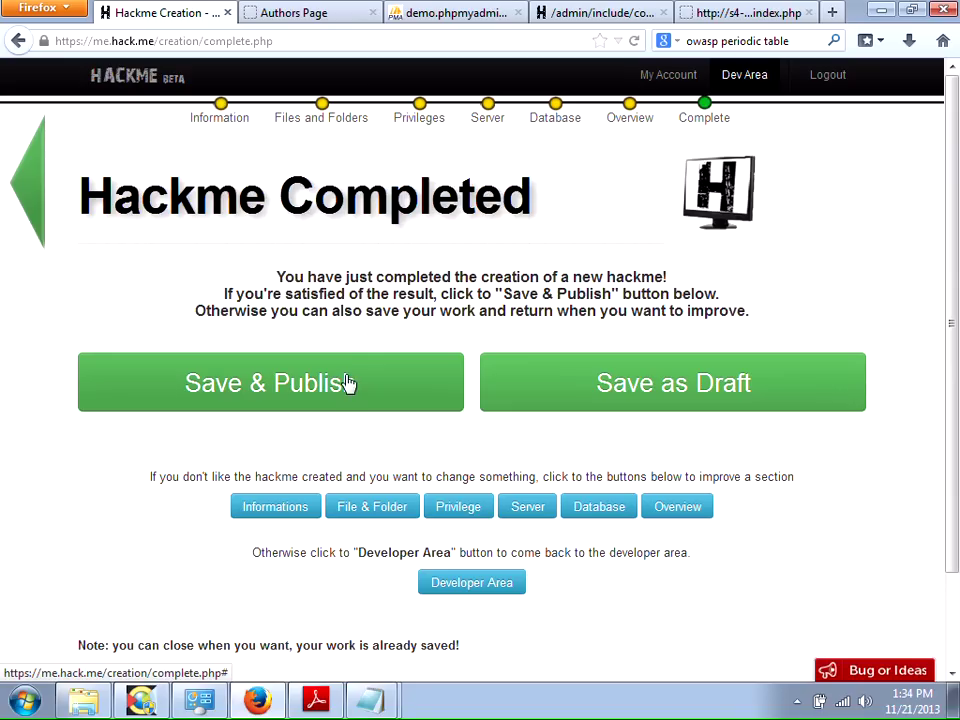
Choose Save & Publish on the completed hackme to bring up the 'Almost done' confirmation
left_click(343, 385)
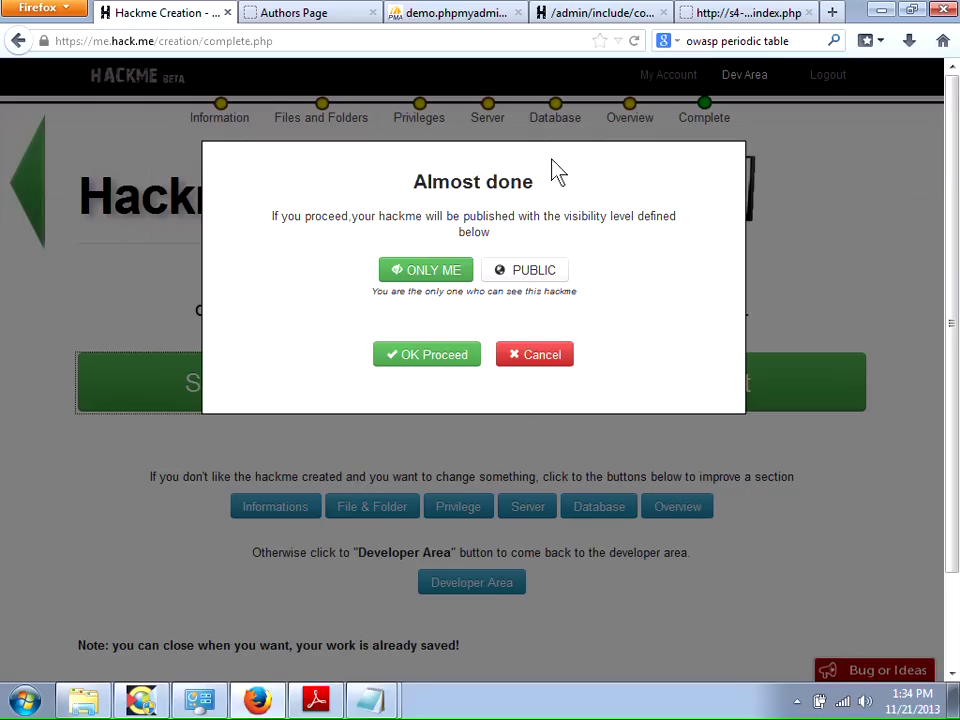
Publish the hackme with Public visibility and decline sharing it on social networks
left_click(525, 273)
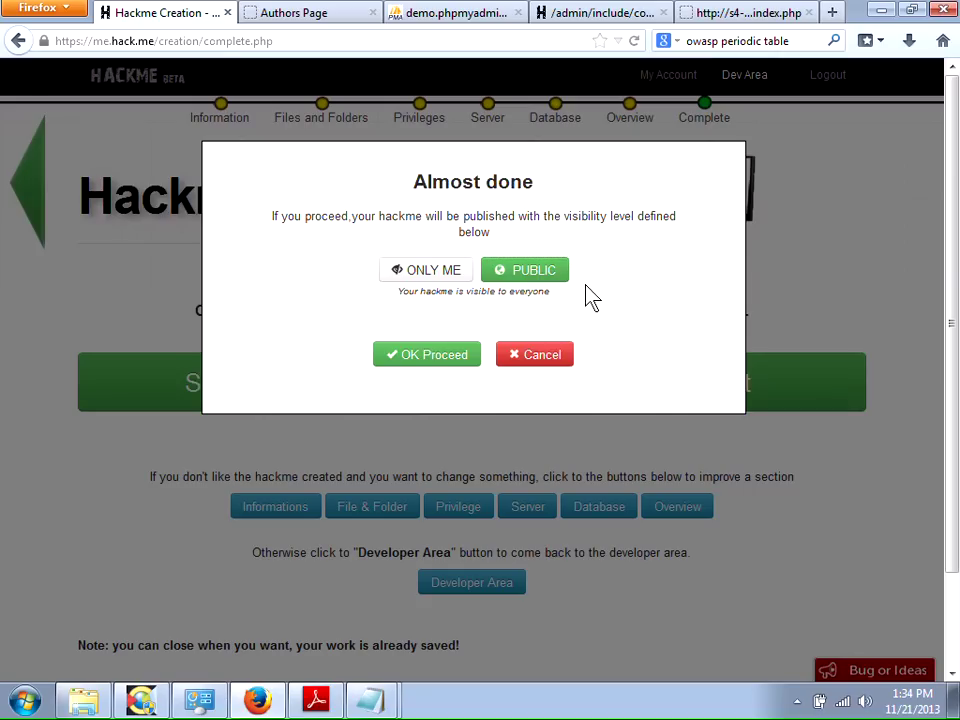
left_click(455, 358)
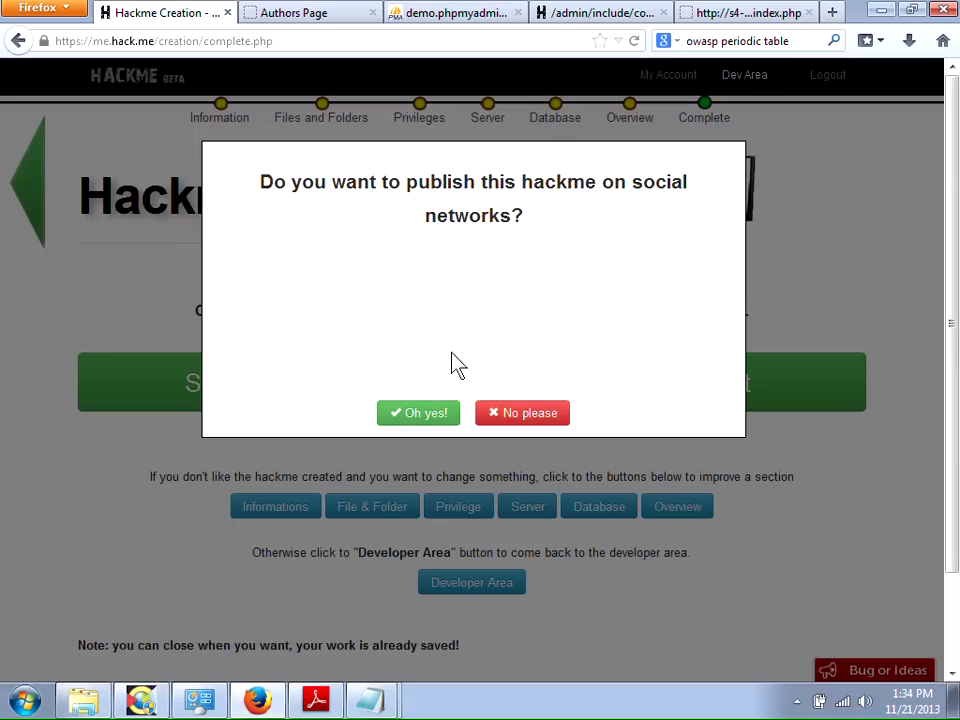
left_click(523, 410)
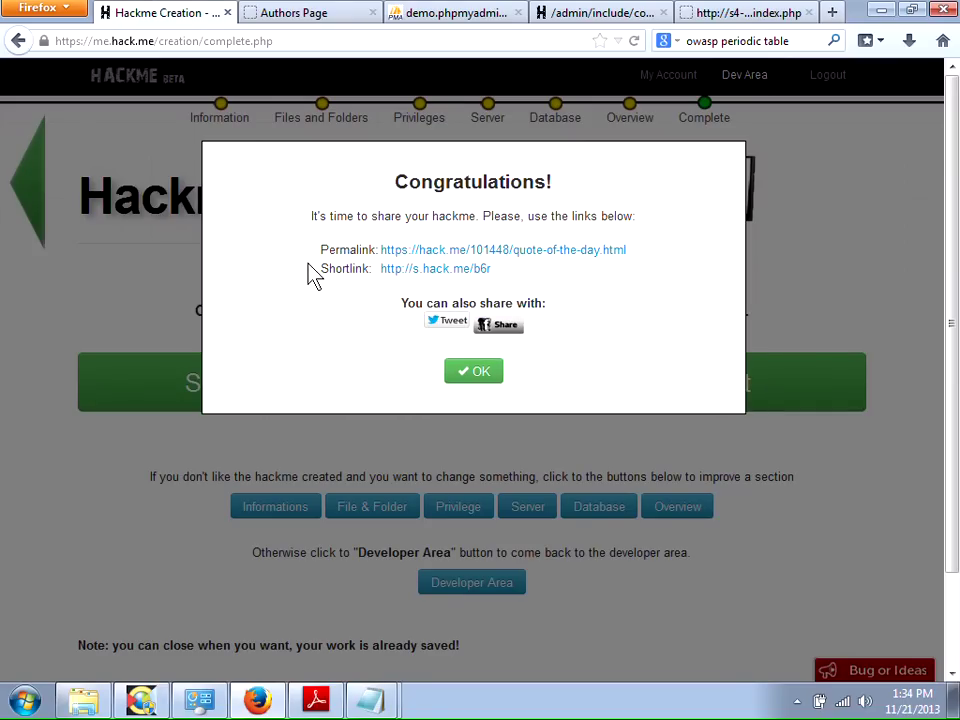
key("ctrl+plus")
key("ctrl+plus")
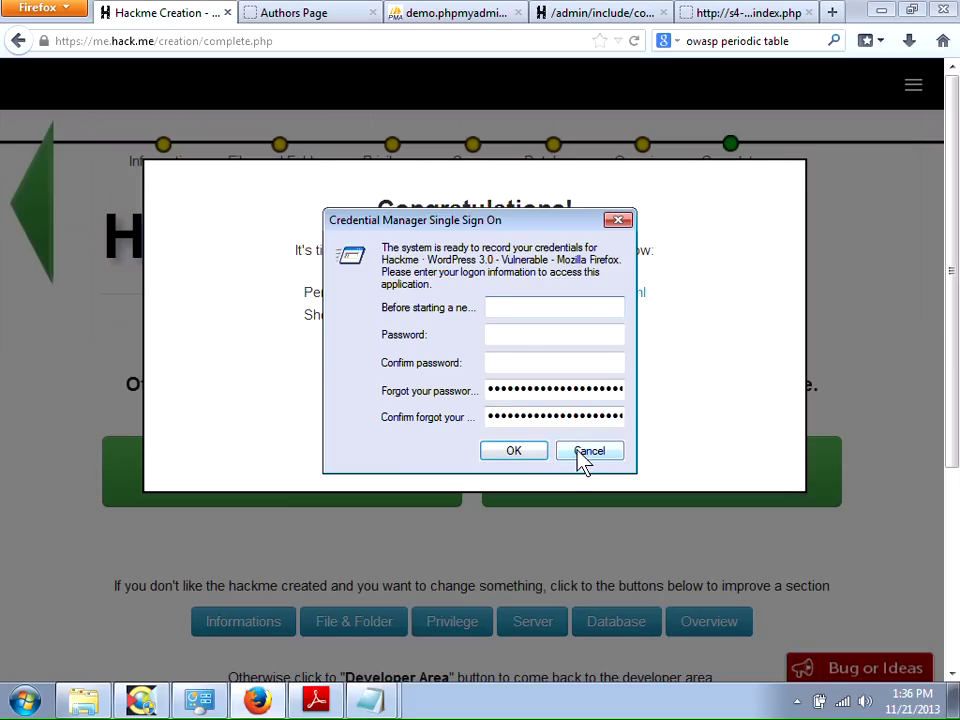
Dismiss the credential prompt and find Quote of the day listed as PUBLIC under Completed Hackmes
left_click(578, 450)
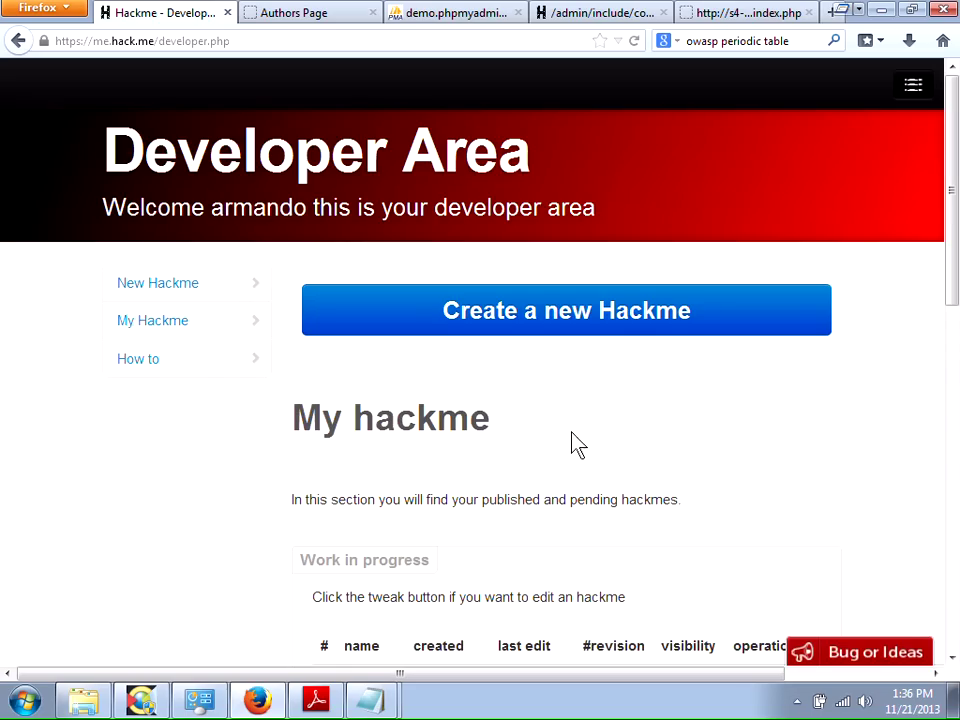
scroll(578, 450, "down", 3)
scroll(560, 424, "down", 2)
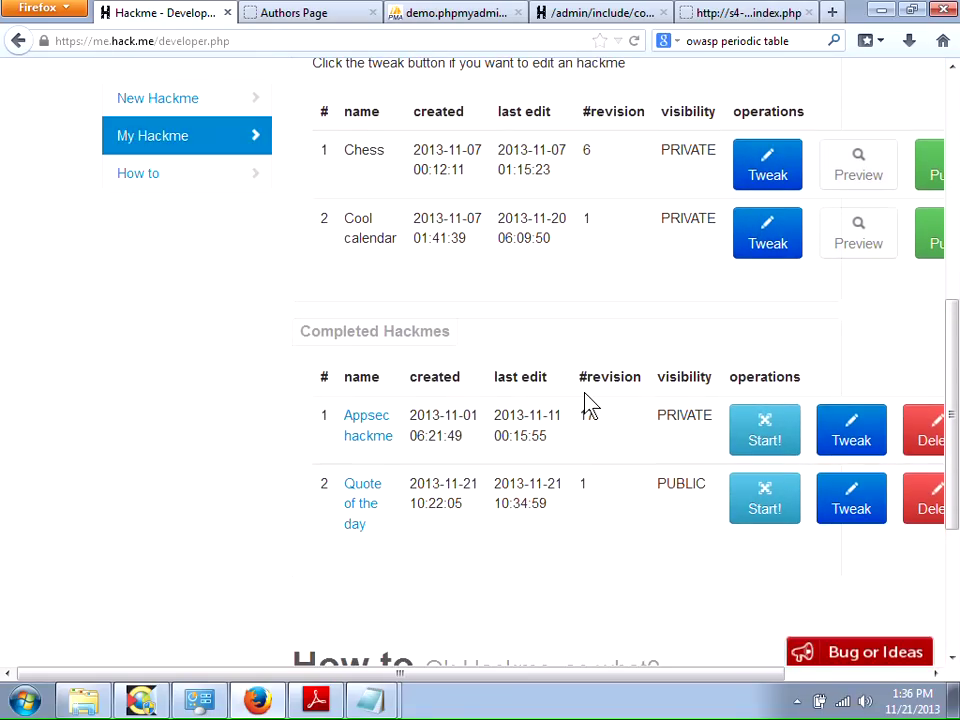
key("ctrl+minus")
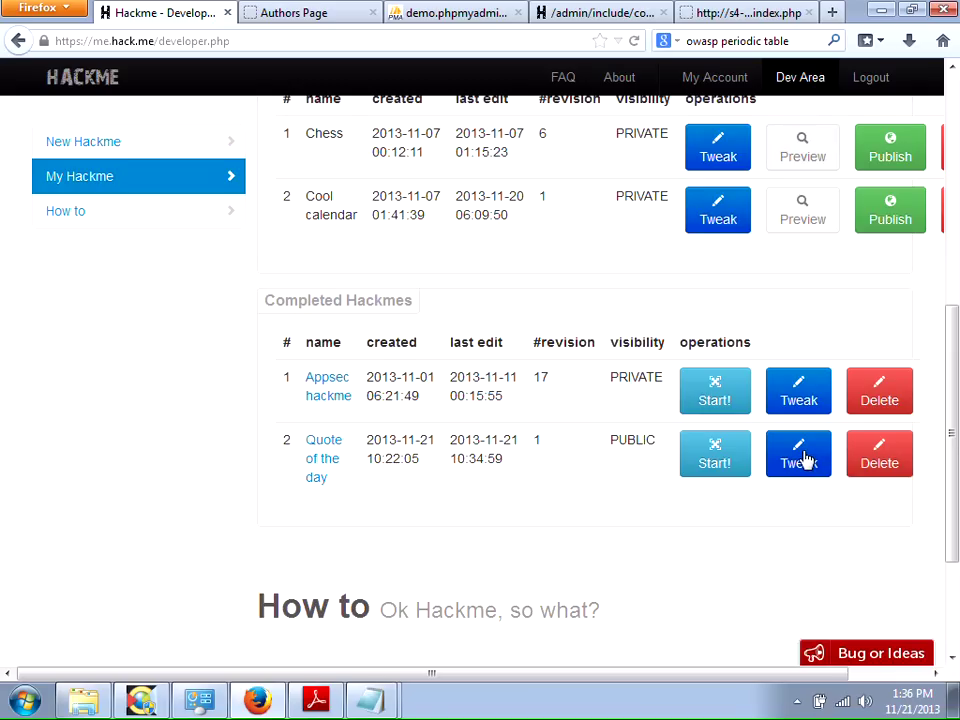
Tweak the Quote of the day hackme, dismissing the credential prompt to continue
left_click(806, 458)
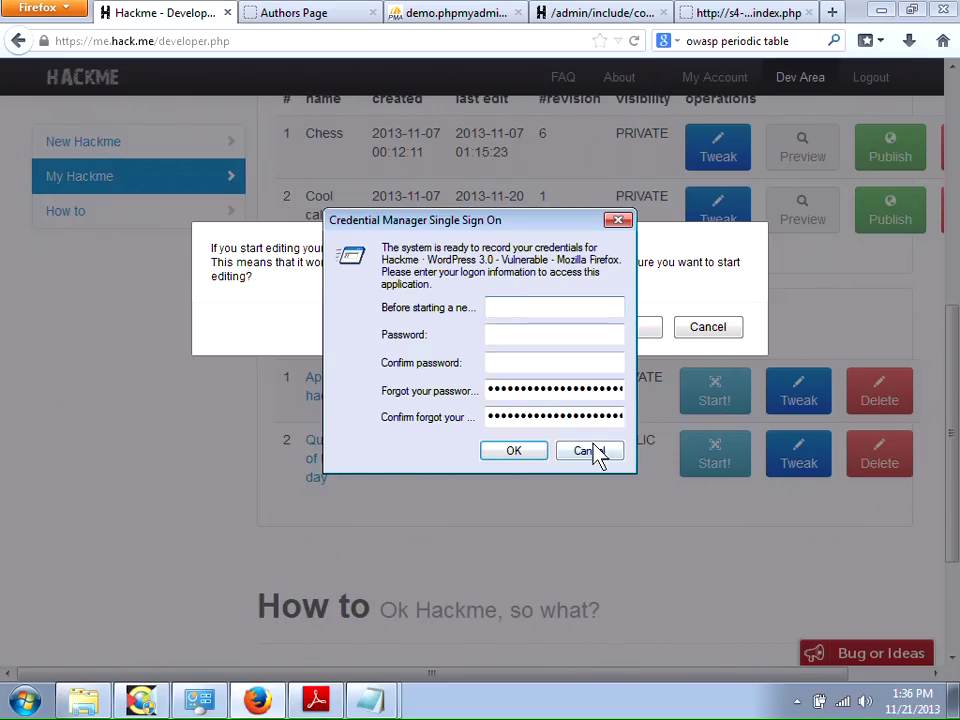
left_click(590, 451)
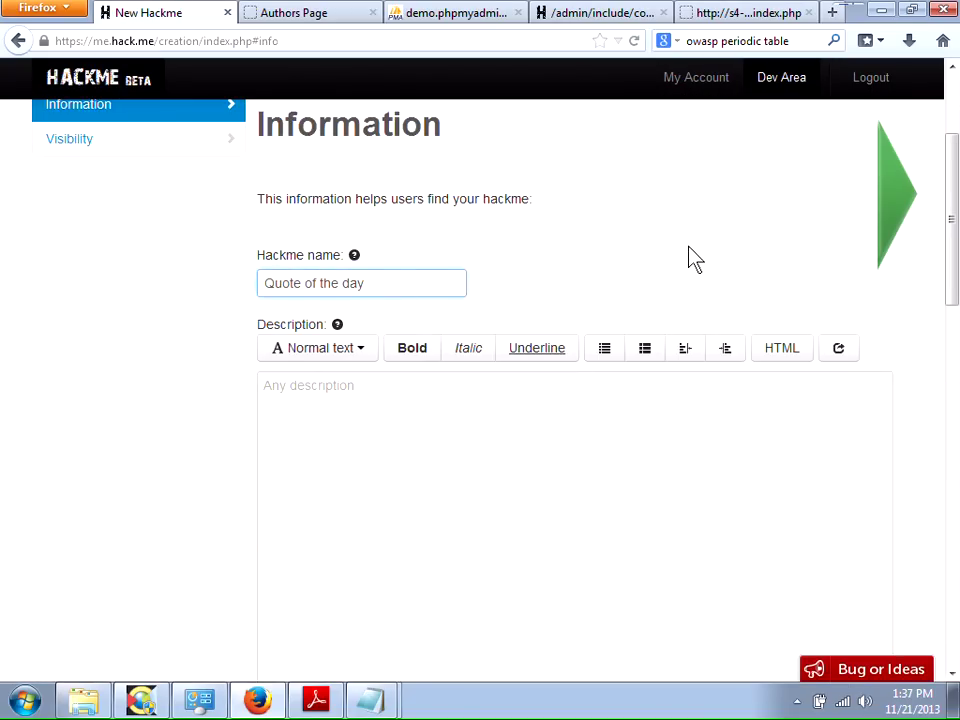
Keep Quote of the day's visibility set to Public and advance to Files and Folders
scroll(690, 255, "down", 5)
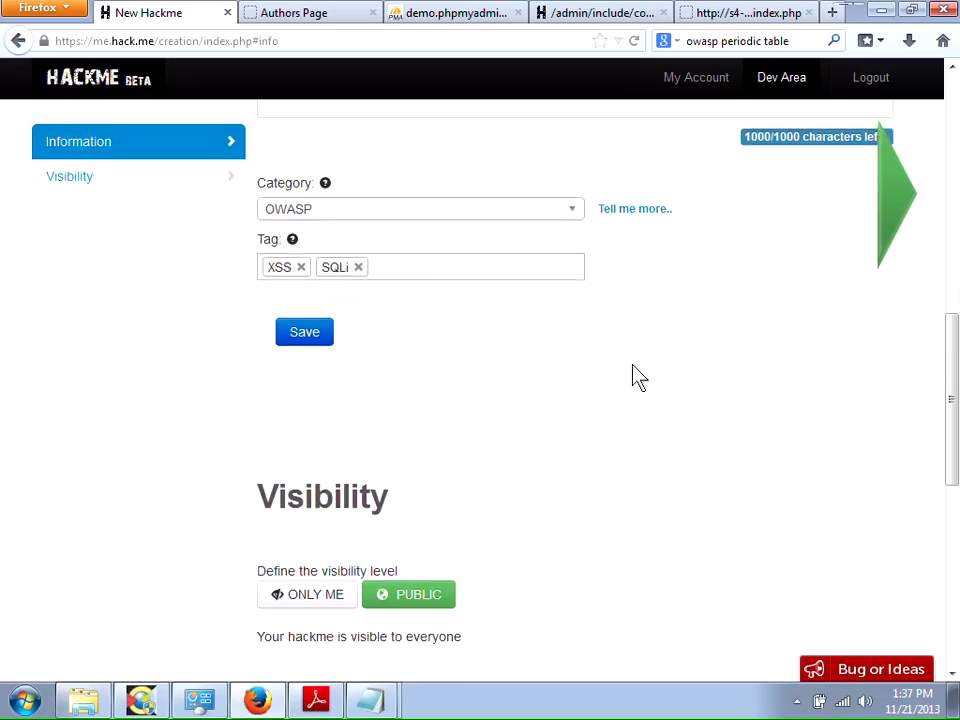
scroll(640, 378, "down", 2)
left_click(303, 446)
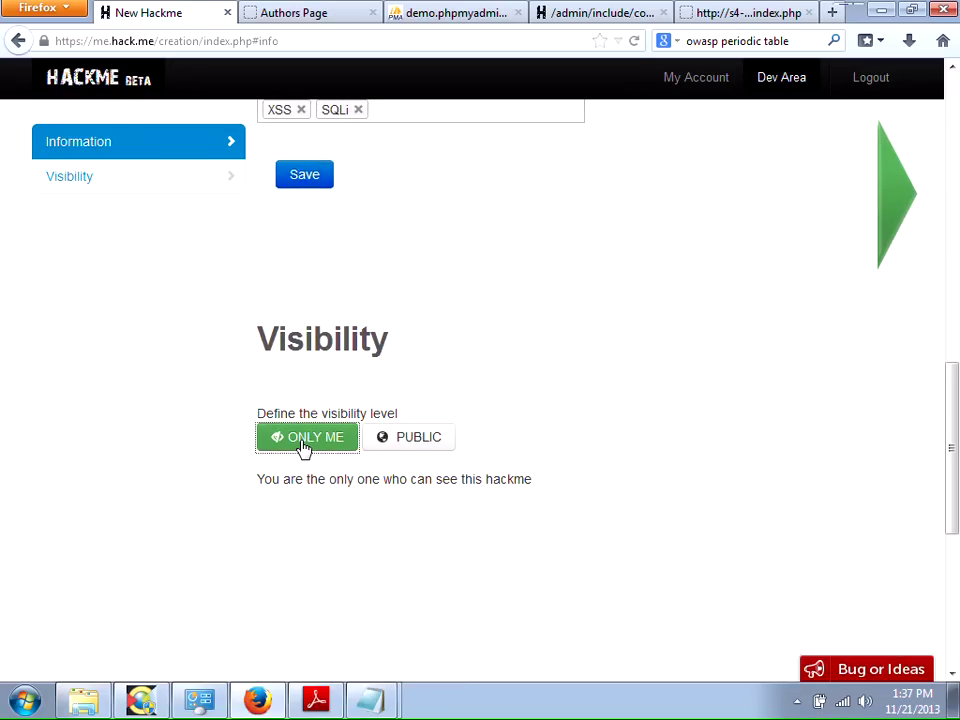
left_click(411, 449)
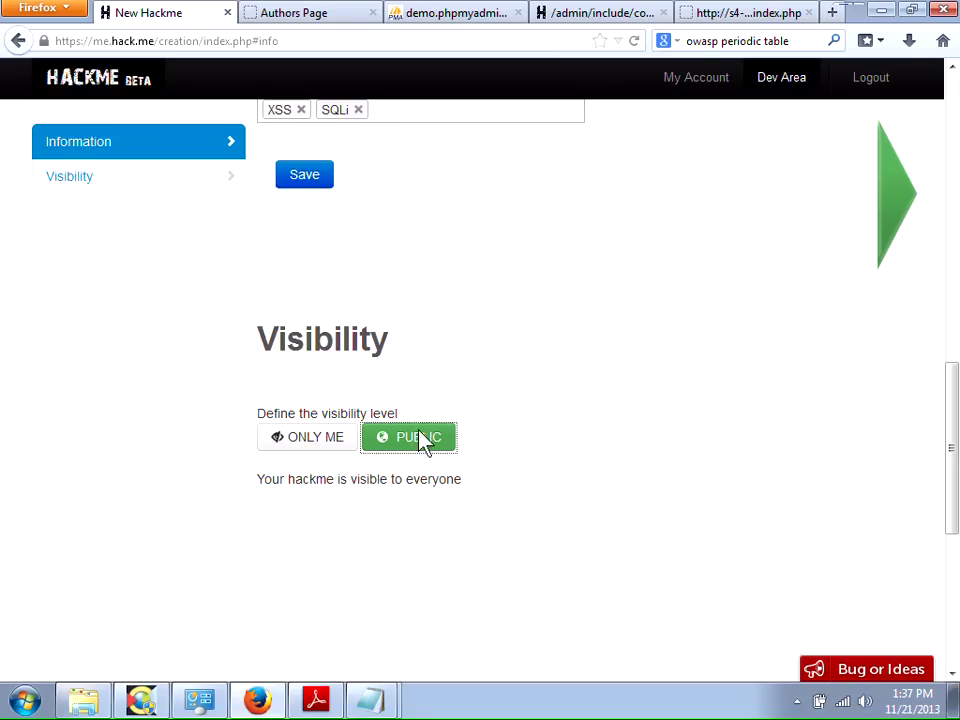
scroll(681, 379, "up", 10)
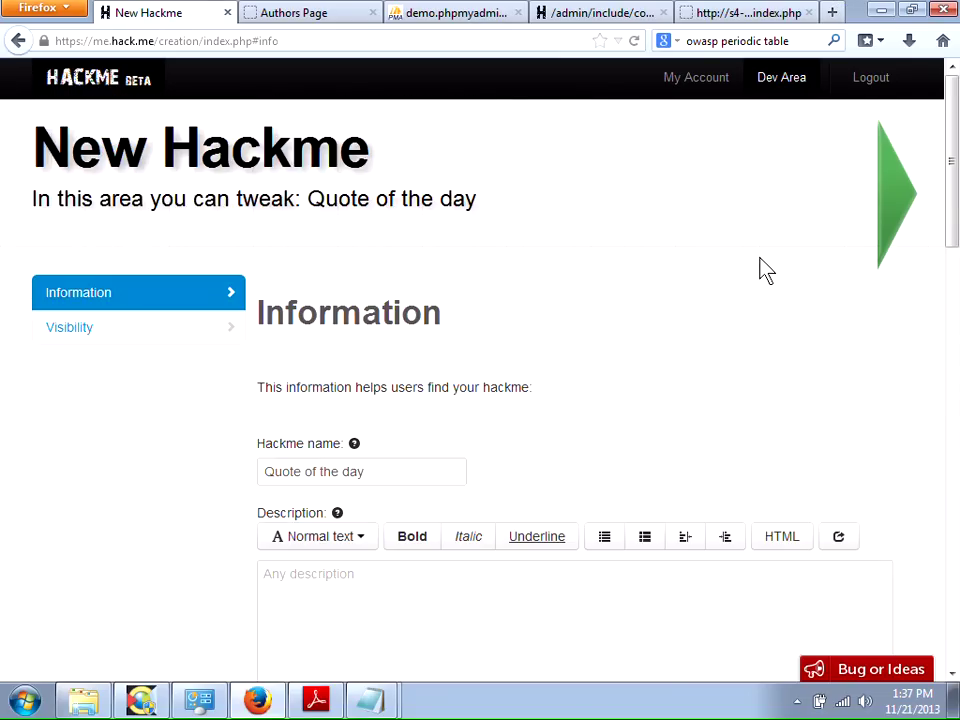
left_click(880, 210)
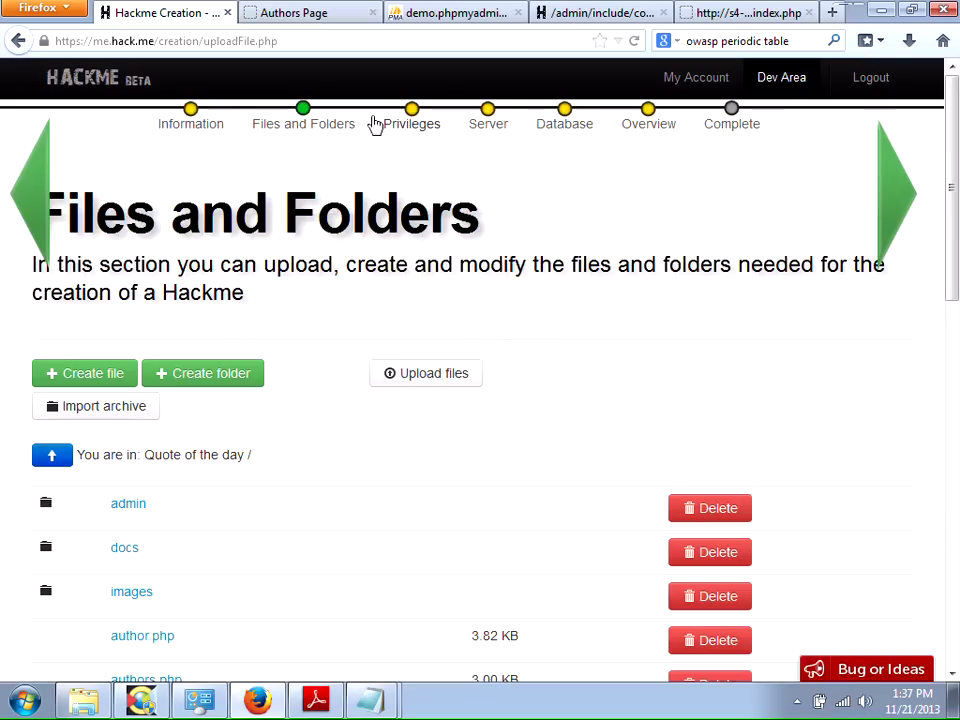
Return to the Acrobat presentation and advance to the Future developments slide
scroll(358, 272, "down", 4)
scroll(375, 285, "up", 4)
left_click(322, 703)
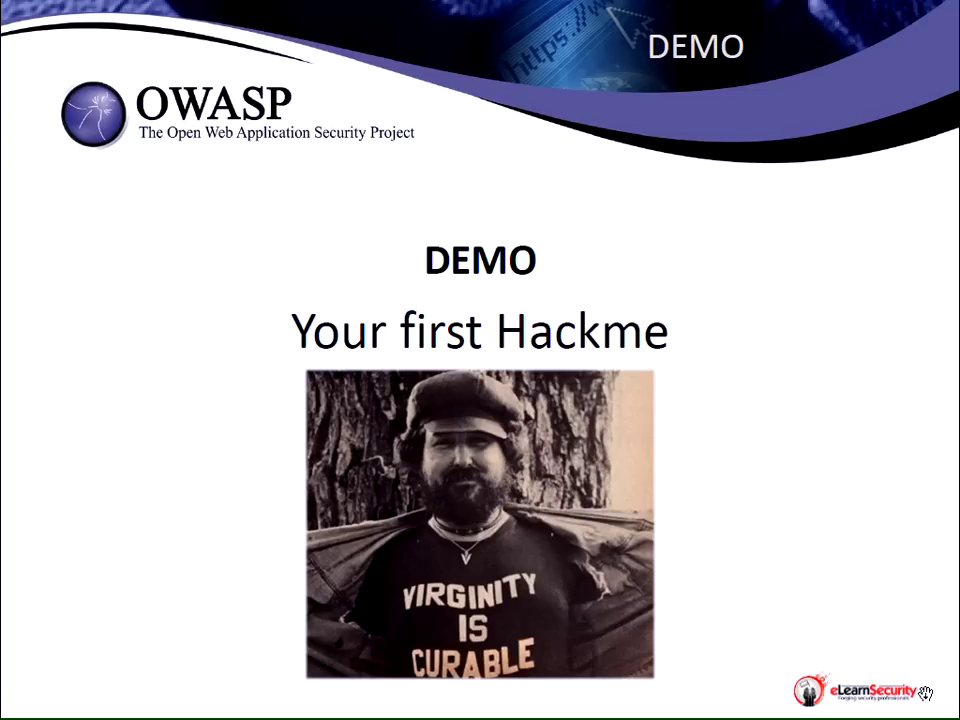
left_click(926, 692)
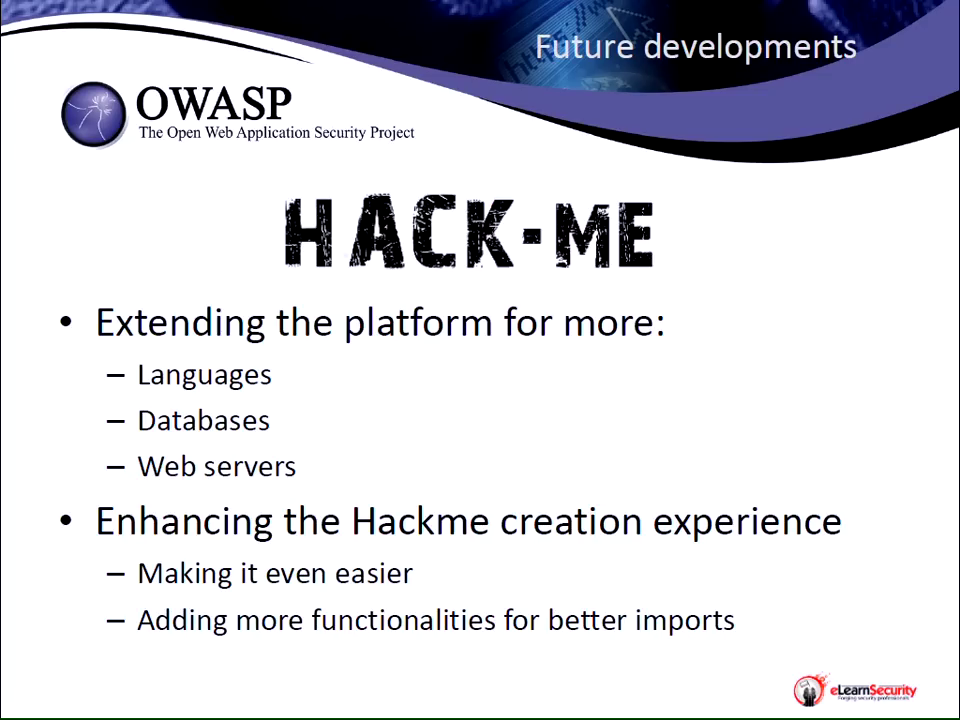